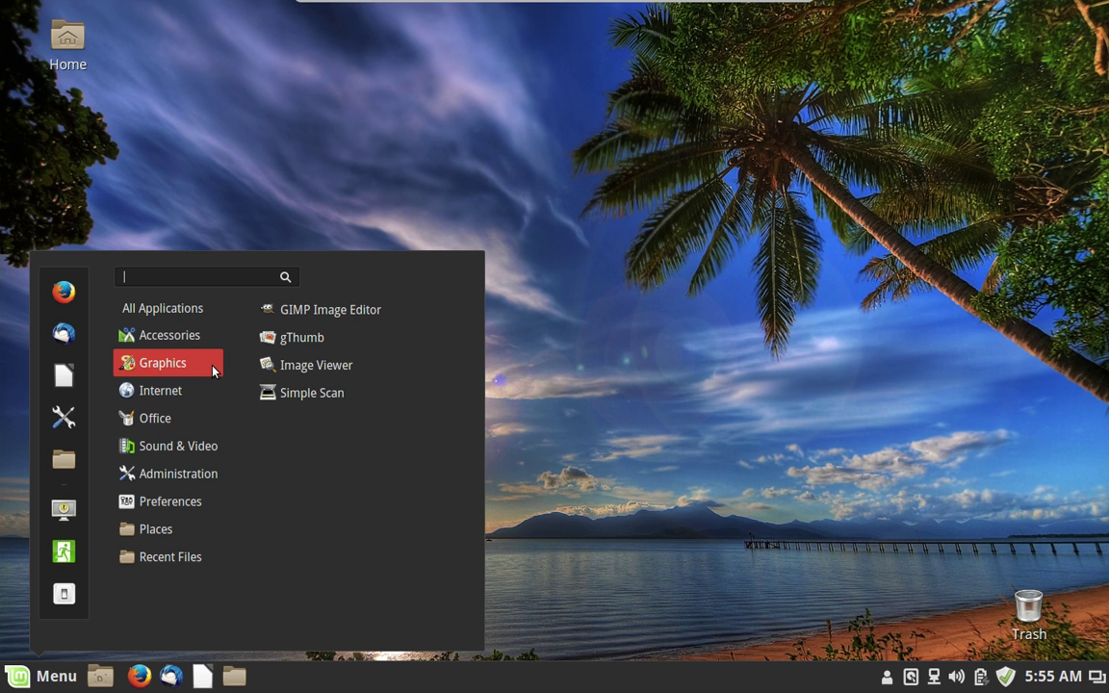
# - Launch the GIMP Image Editor and the gThumb picture viewer one after the other, closing each window after viewing it
pyautogui.click(384, 313)
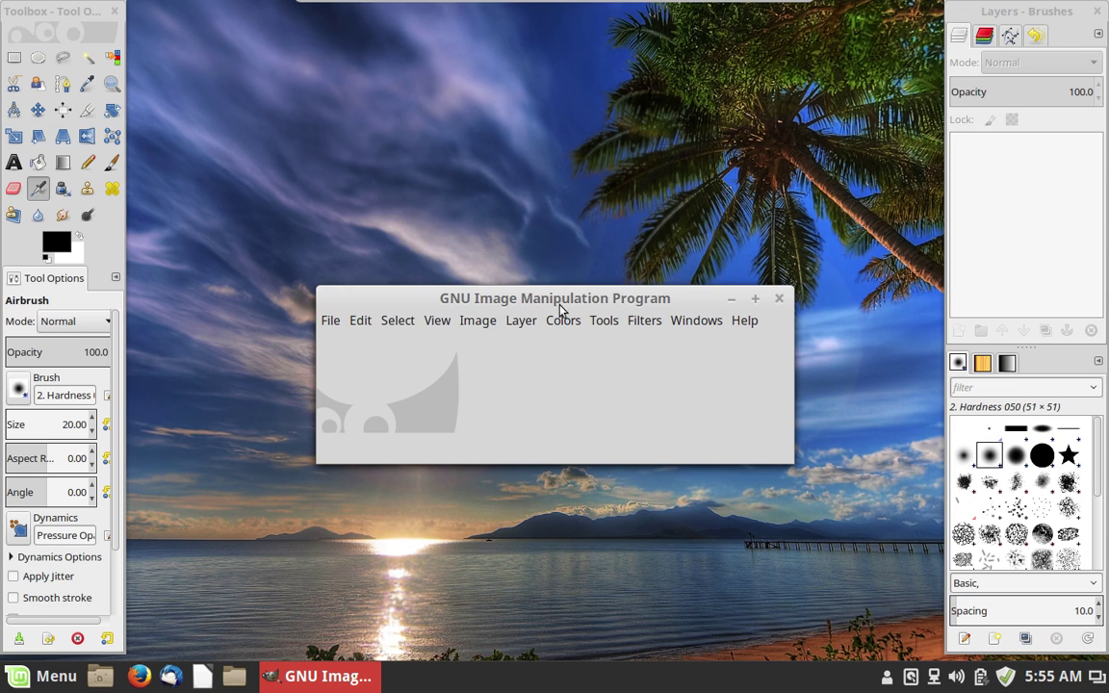
pyautogui.click(779, 300)
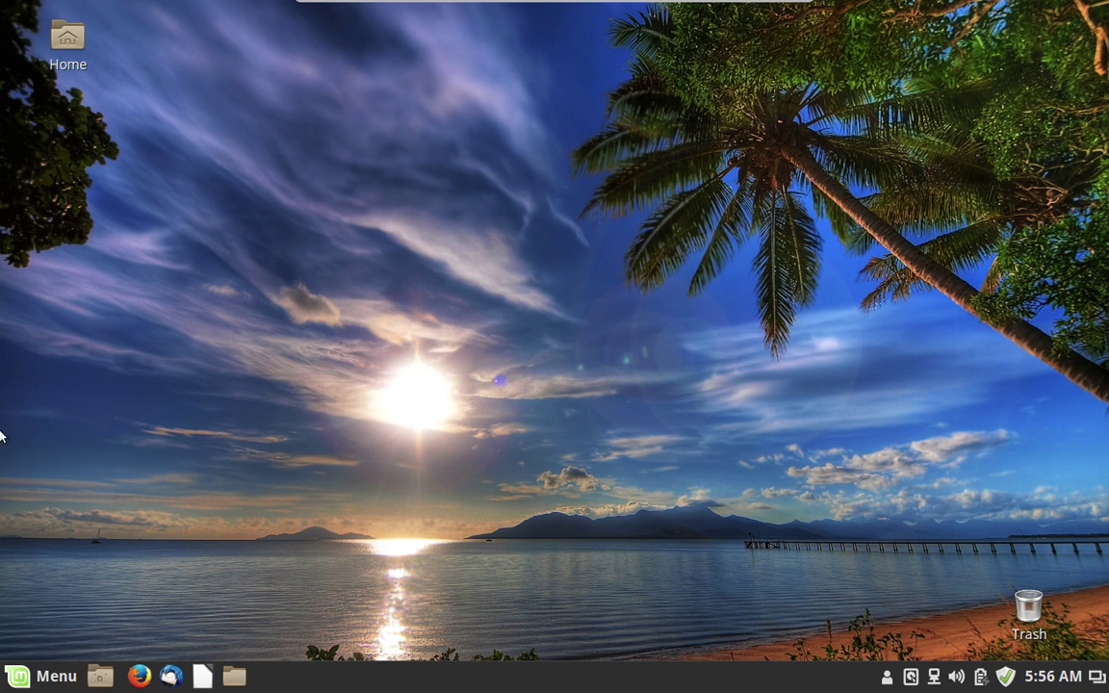
pyautogui.click(43, 676)
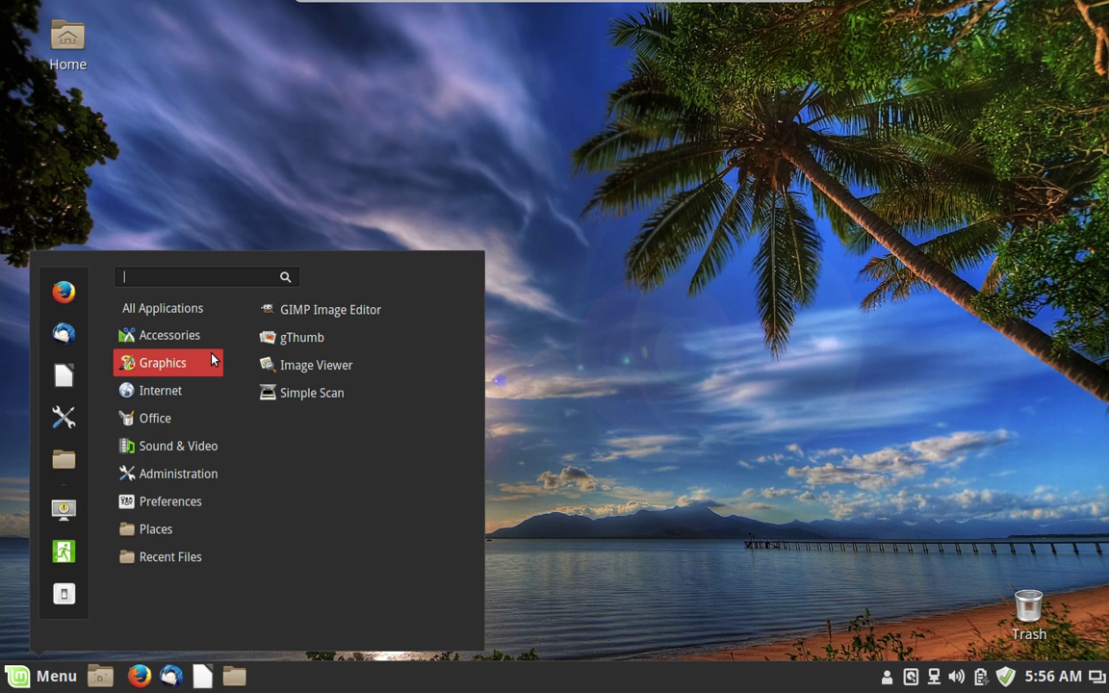
pyautogui.click(354, 344)
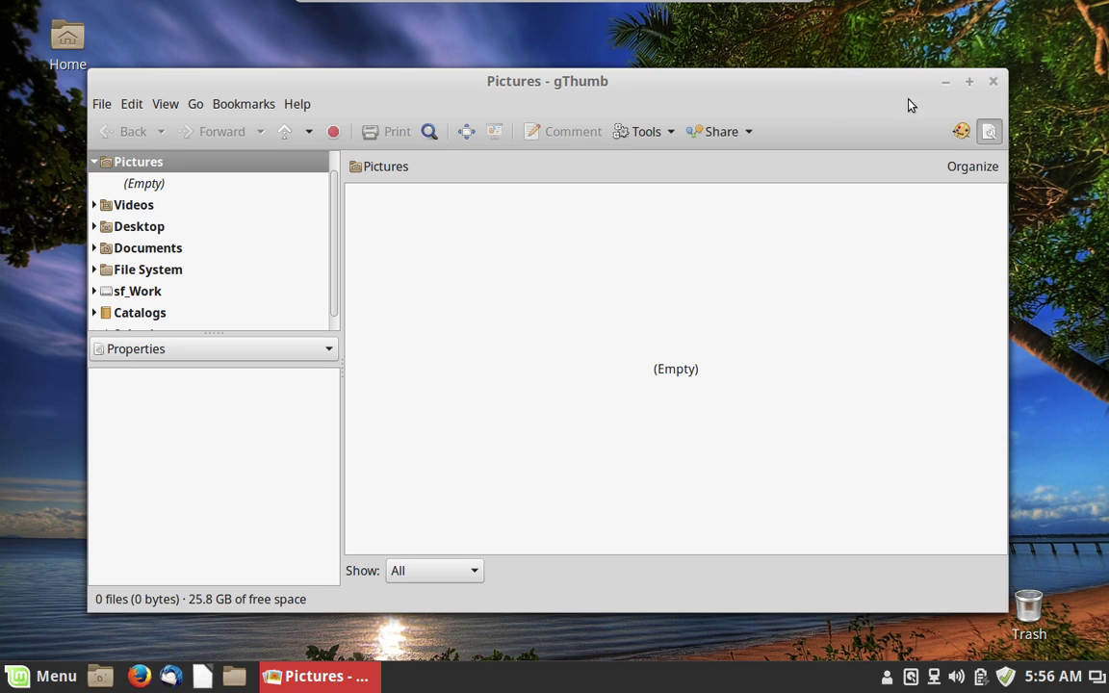
pyautogui.click(995, 84)
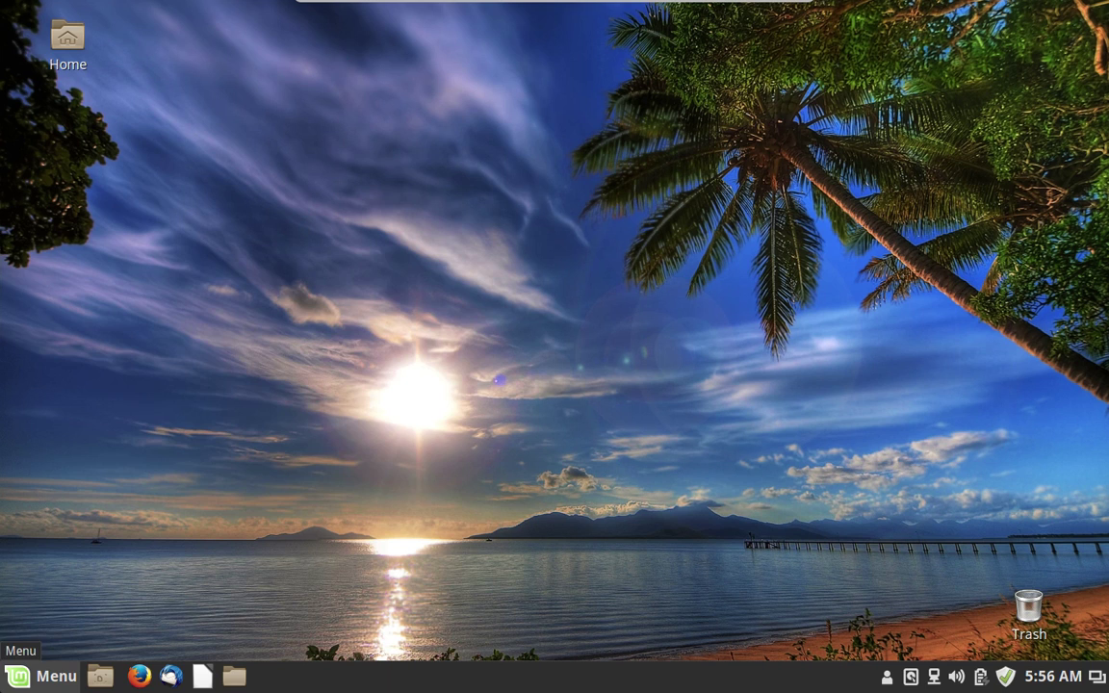
# - Browse the Graphics and Internet applications, launch the LibreOffice start window from the Office applications, and close it after viewing
pyautogui.click(43, 675)
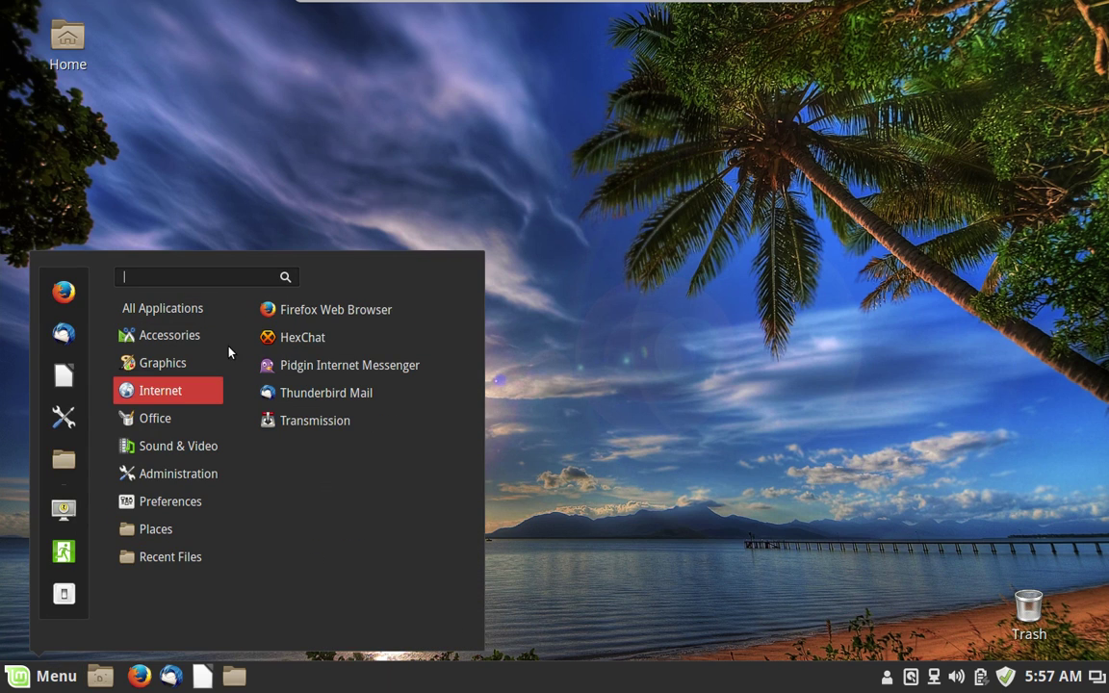
pyautogui.moveTo(220, 362)
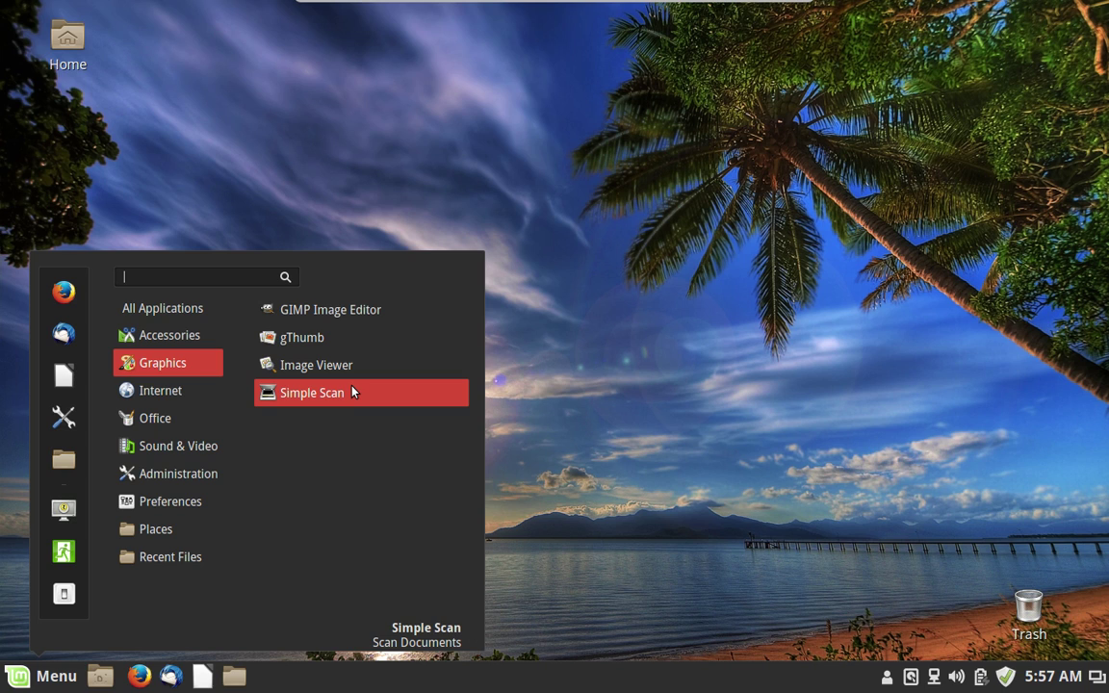
pyautogui.moveTo(168, 391)
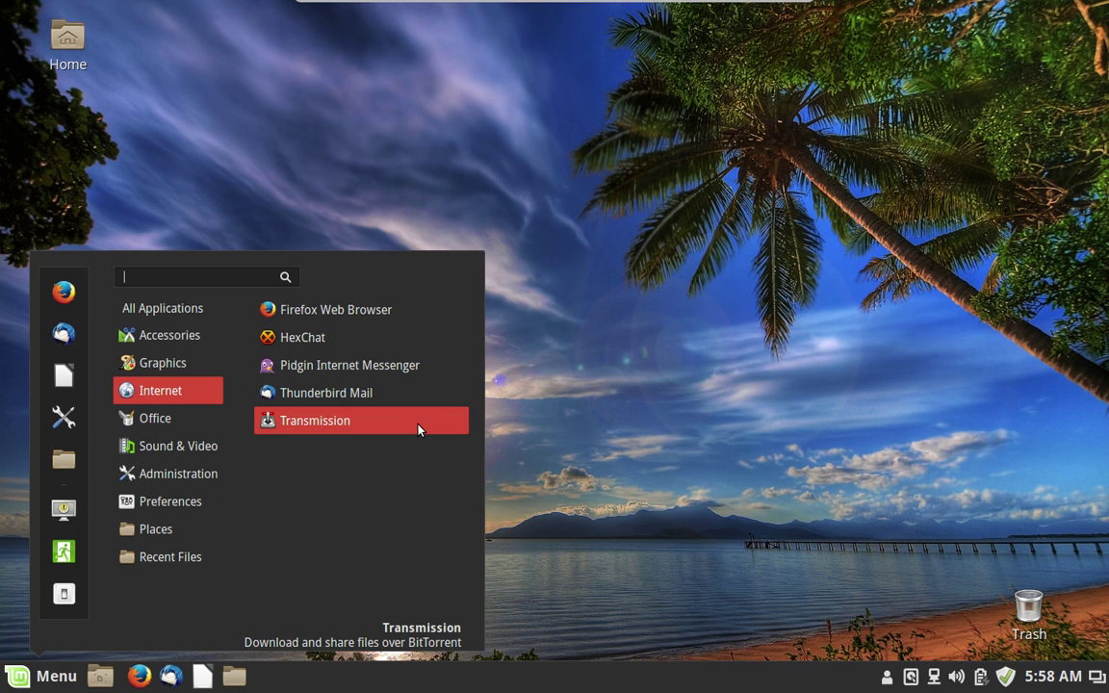
pyautogui.moveTo(217, 425)
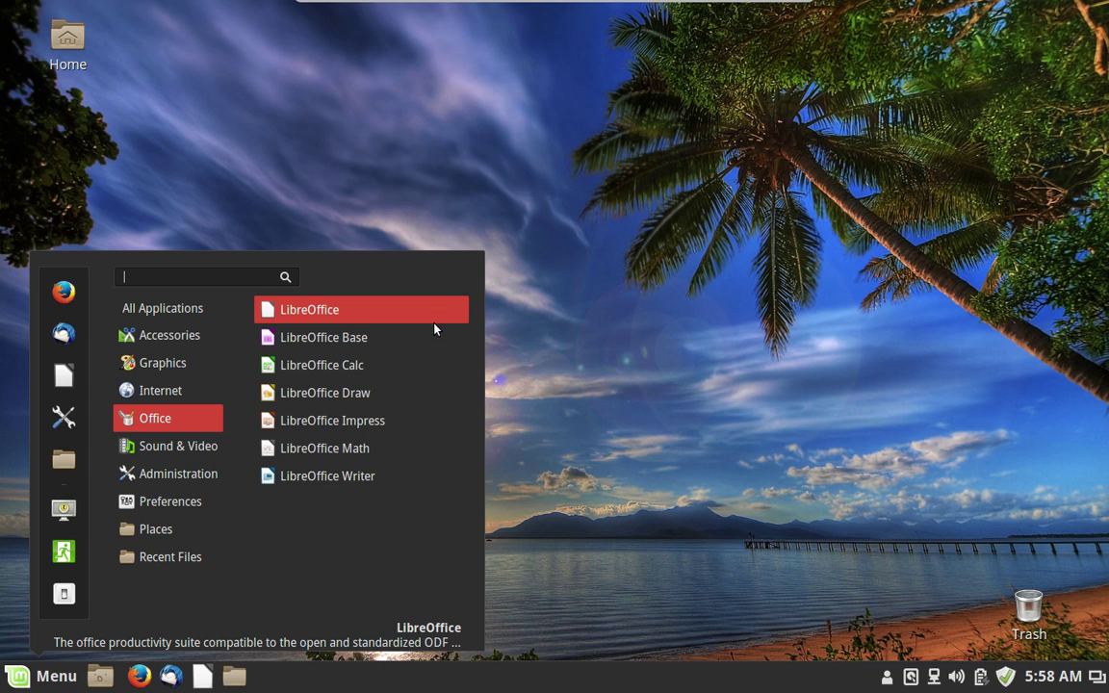
pyautogui.click(356, 316)
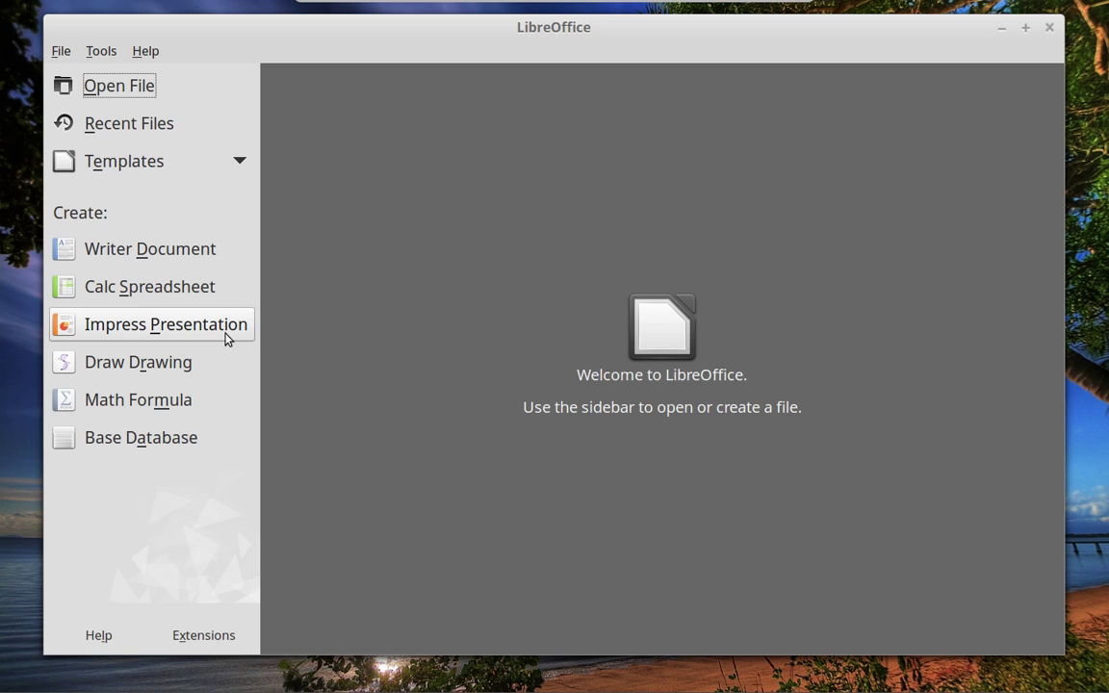
pyautogui.click(1051, 30)
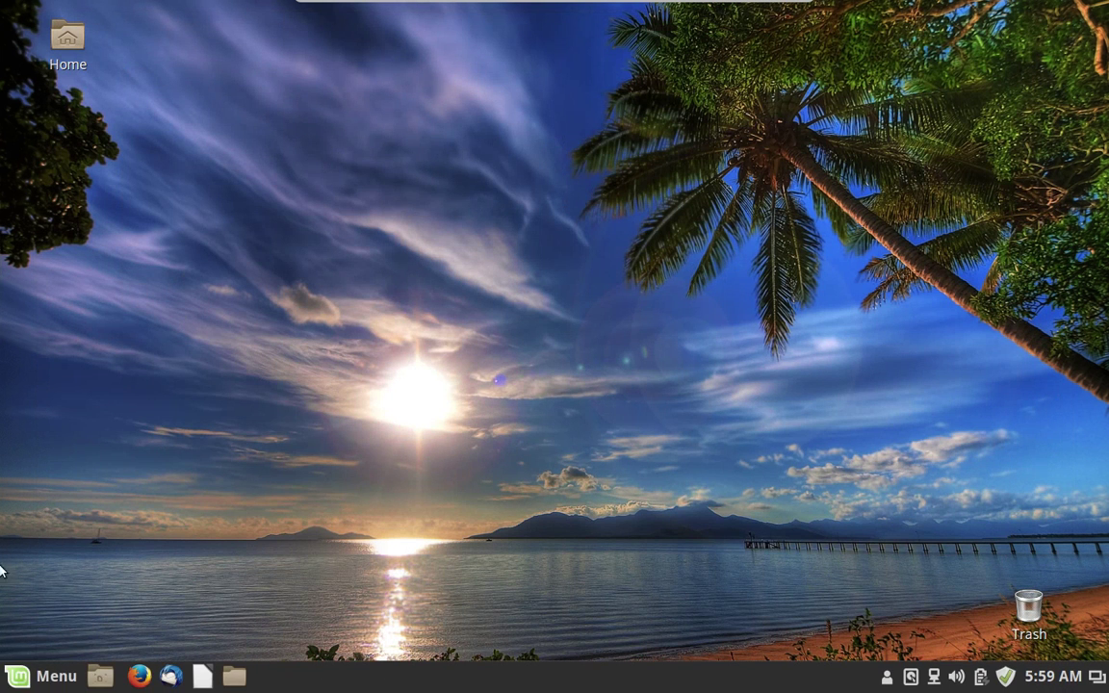
# - Launch the Banshee media player, close its window, and quit the player still running in the background
pyautogui.press('super')
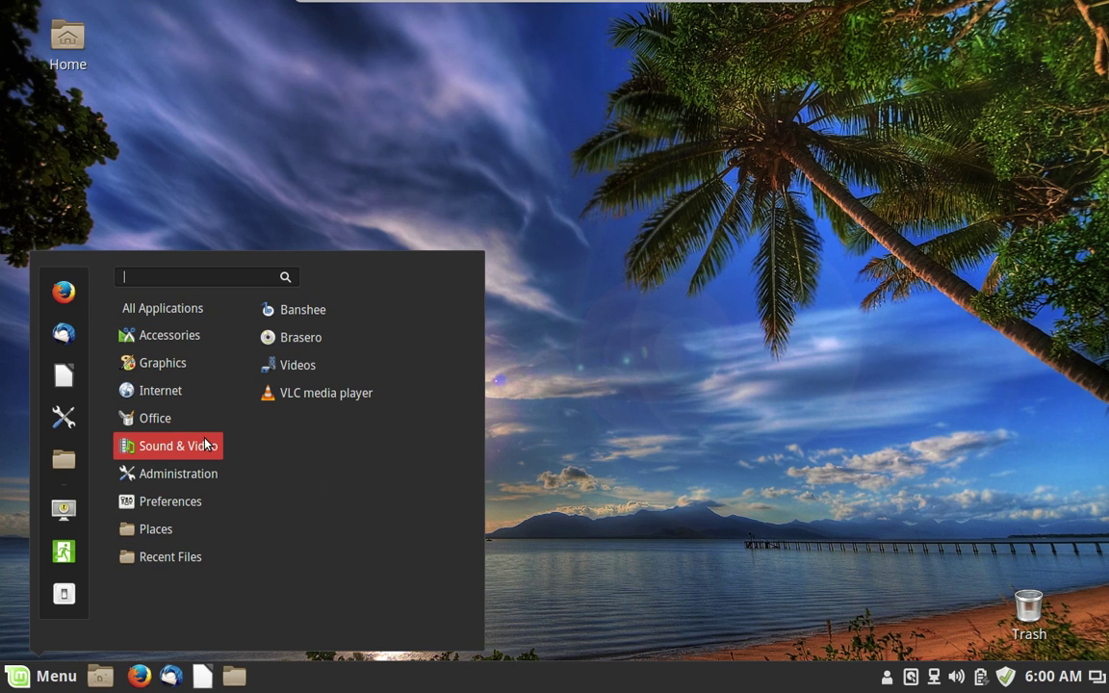
pyautogui.click(416, 315)
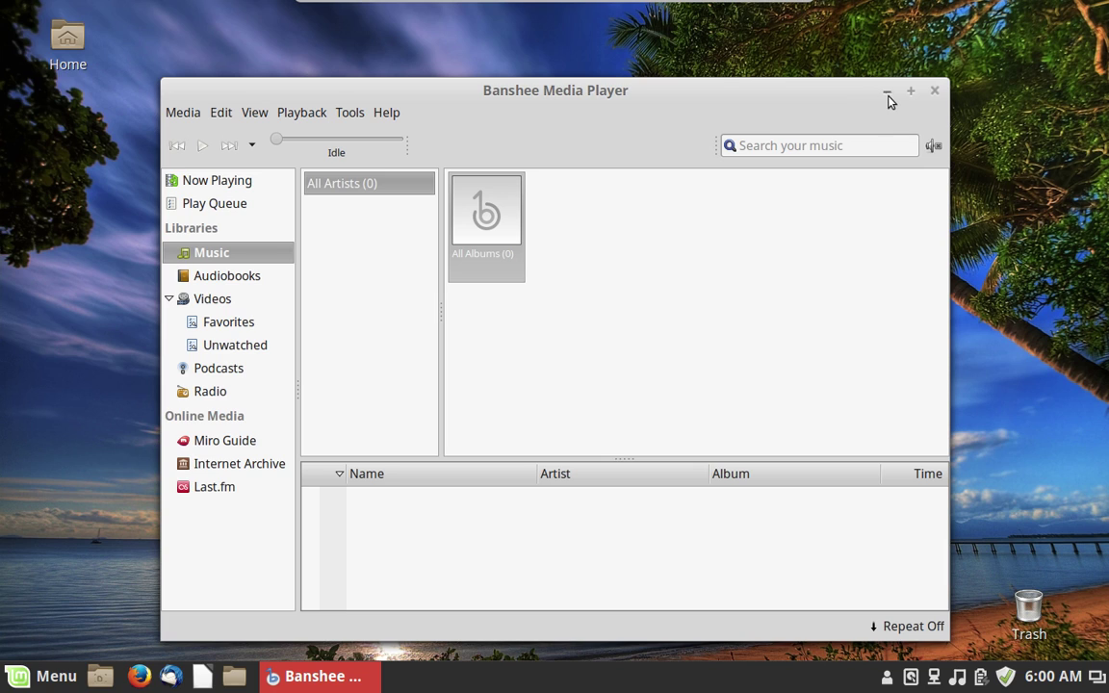
pyautogui.click(936, 93)
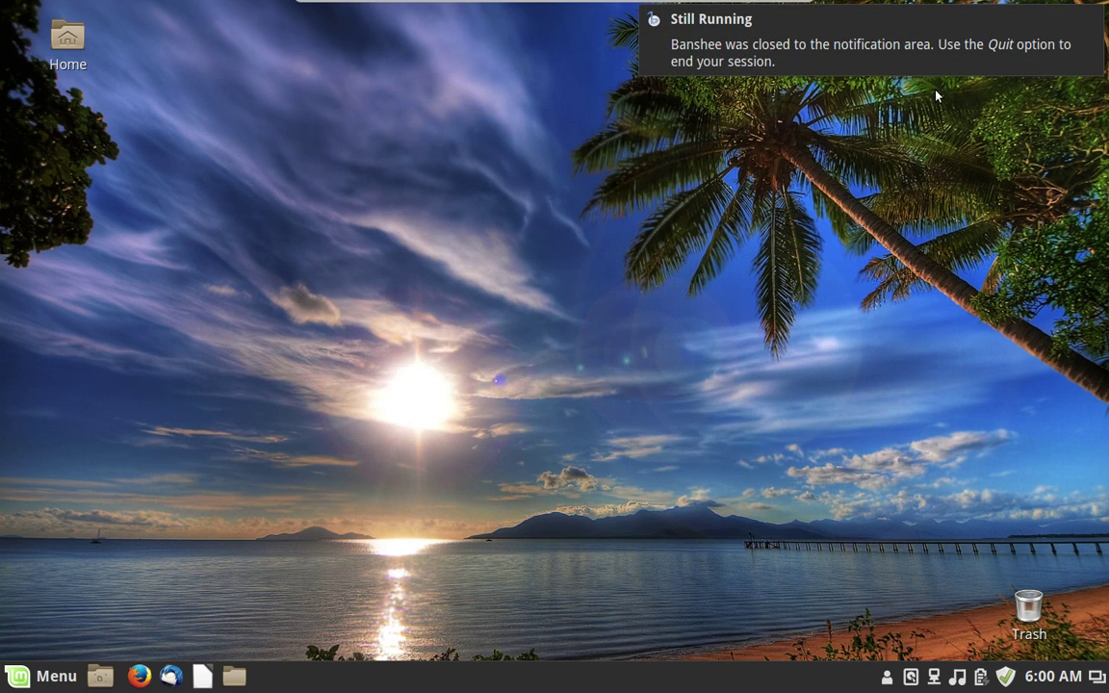
pyautogui.click(958, 679)
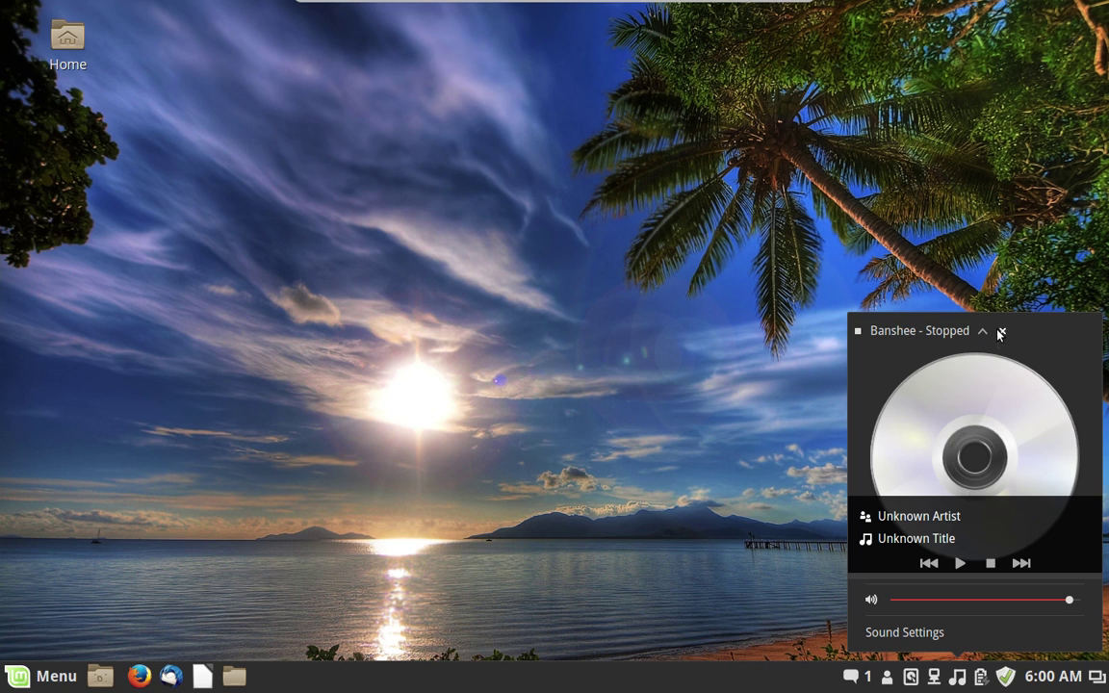
pyautogui.click(999, 334)
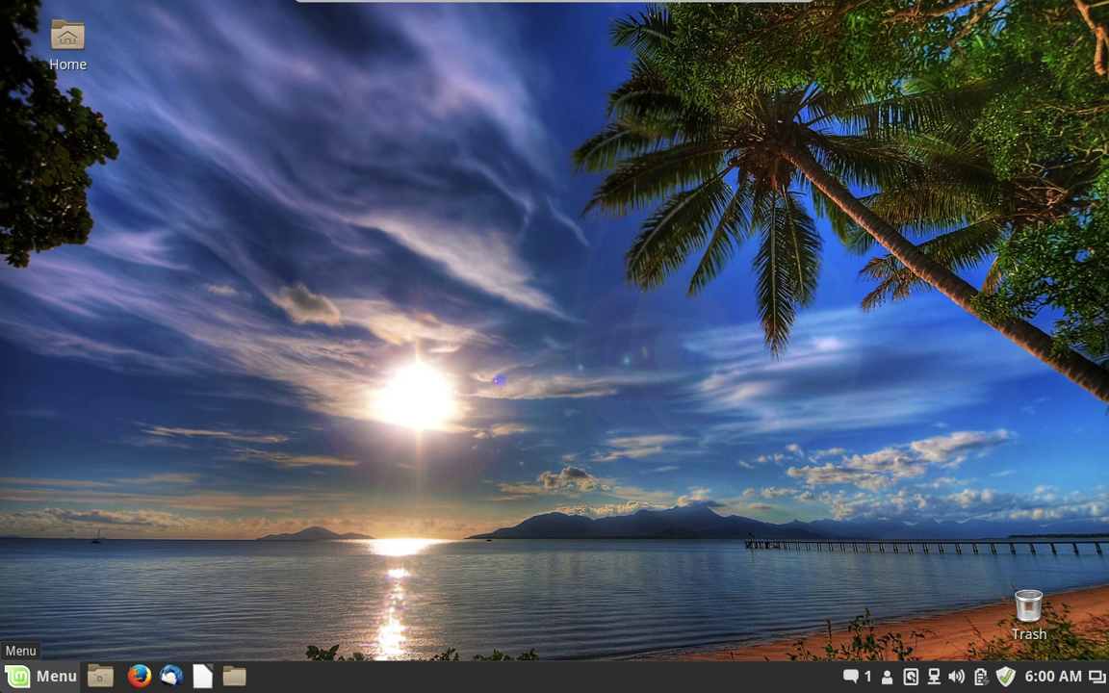
# - Browse the Sound & Video applications, launch the Backup Tool with the account password, and close it after viewing its options
pyautogui.click(43, 676)
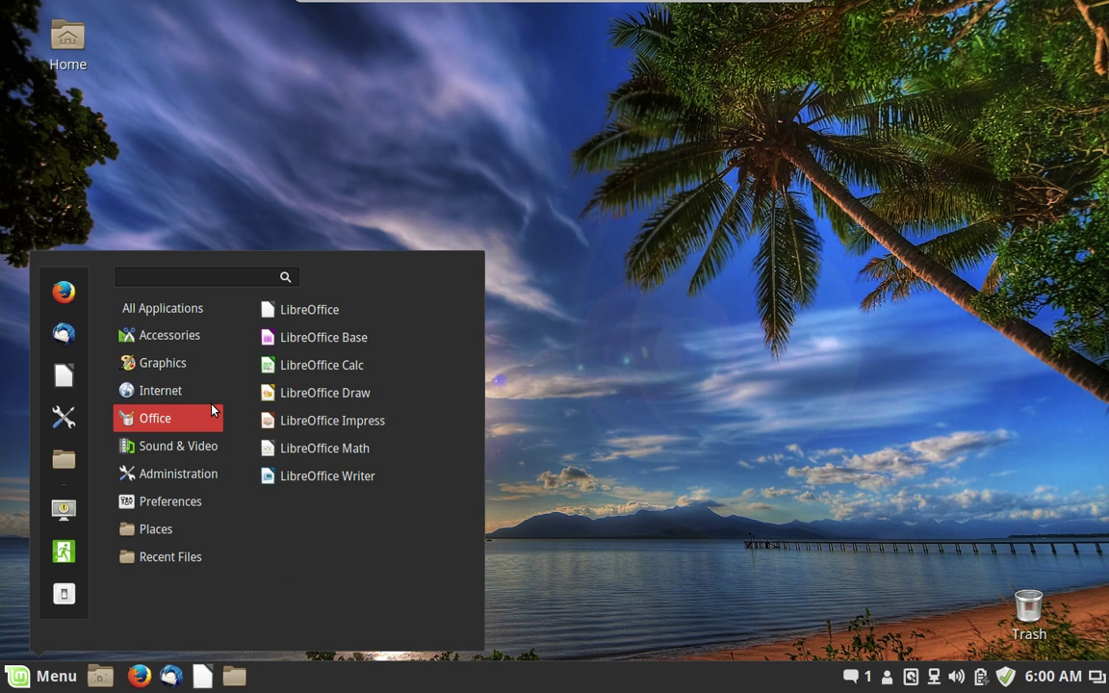
pyautogui.moveTo(216, 403)
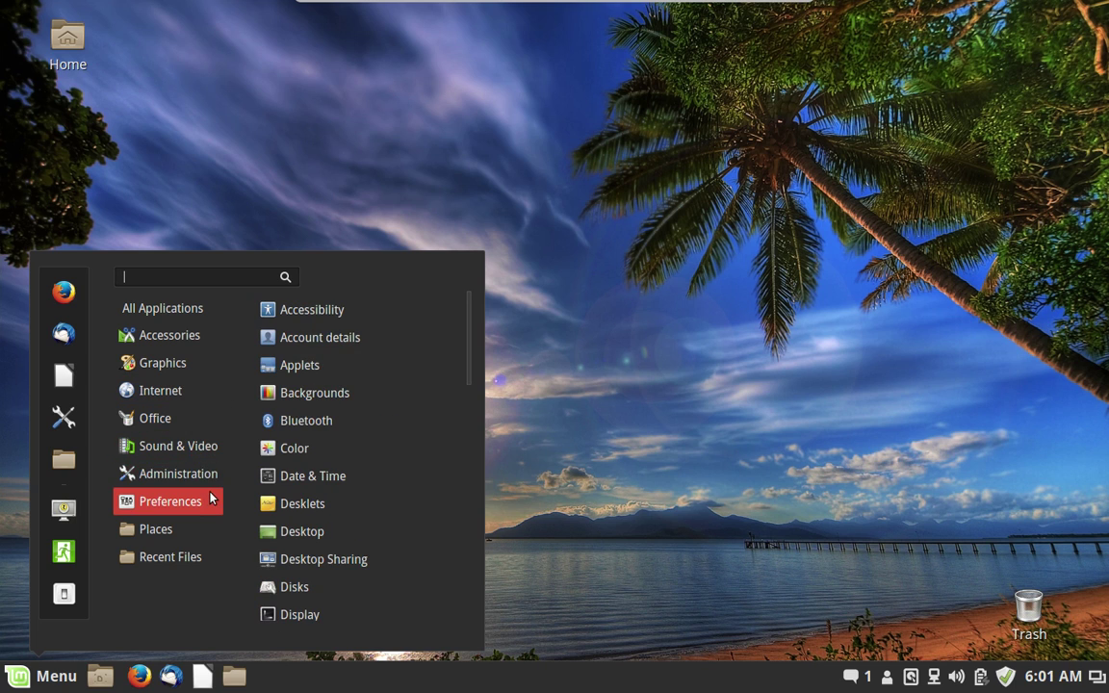
pyautogui.moveTo(211, 447)
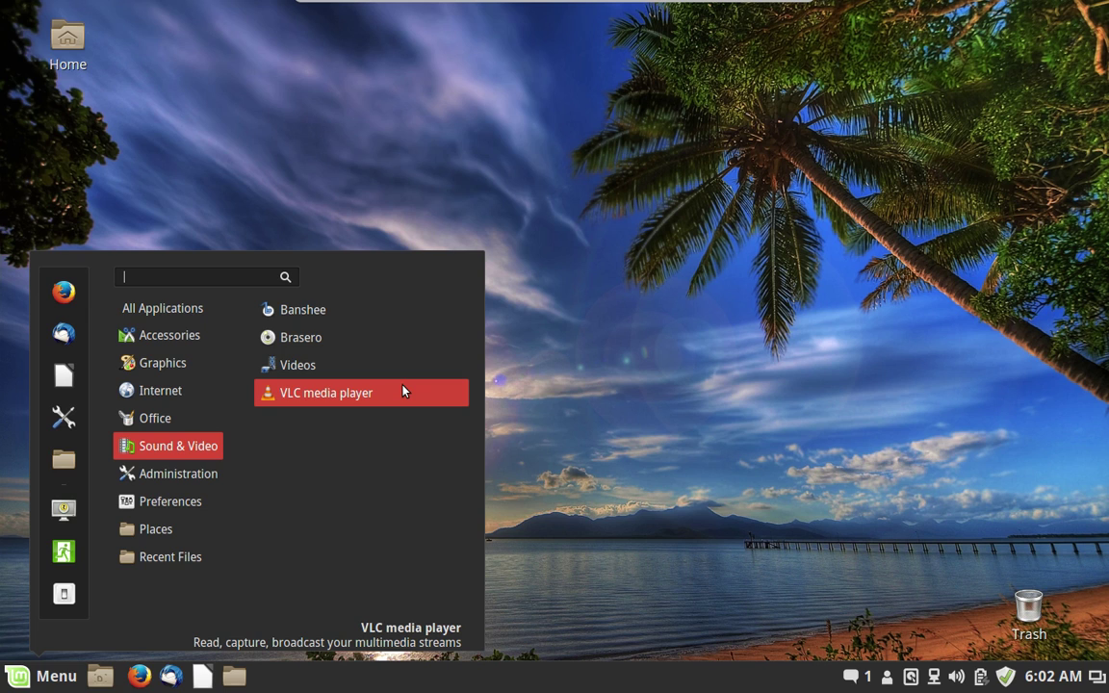
pyautogui.moveTo(200, 469)
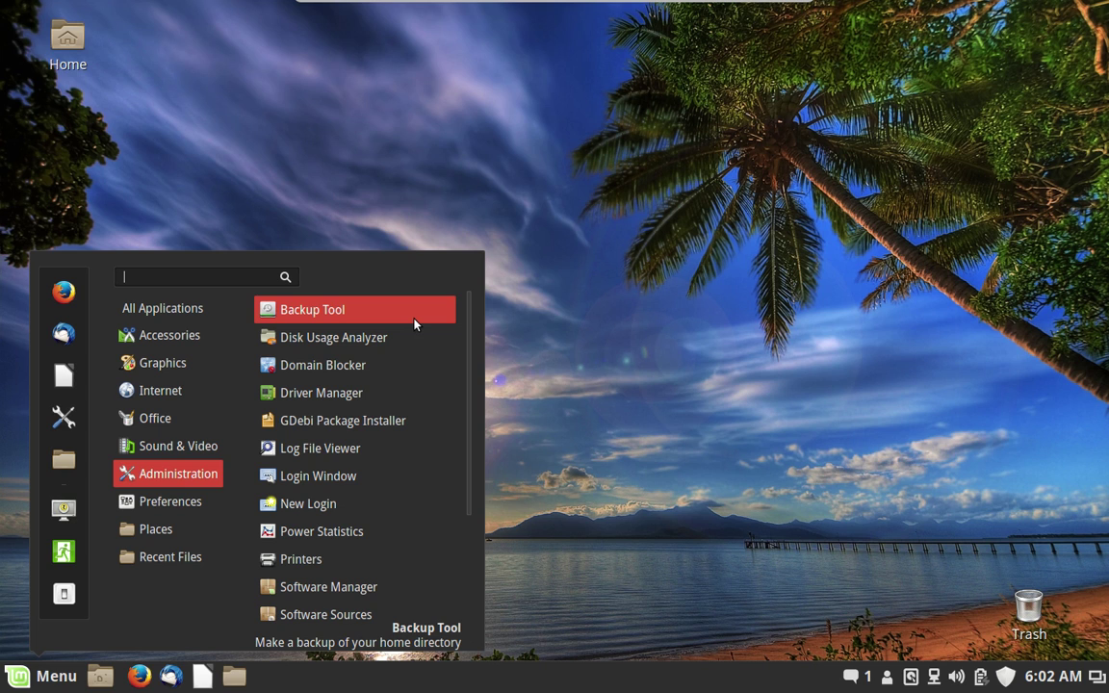
pyautogui.click(414, 324)
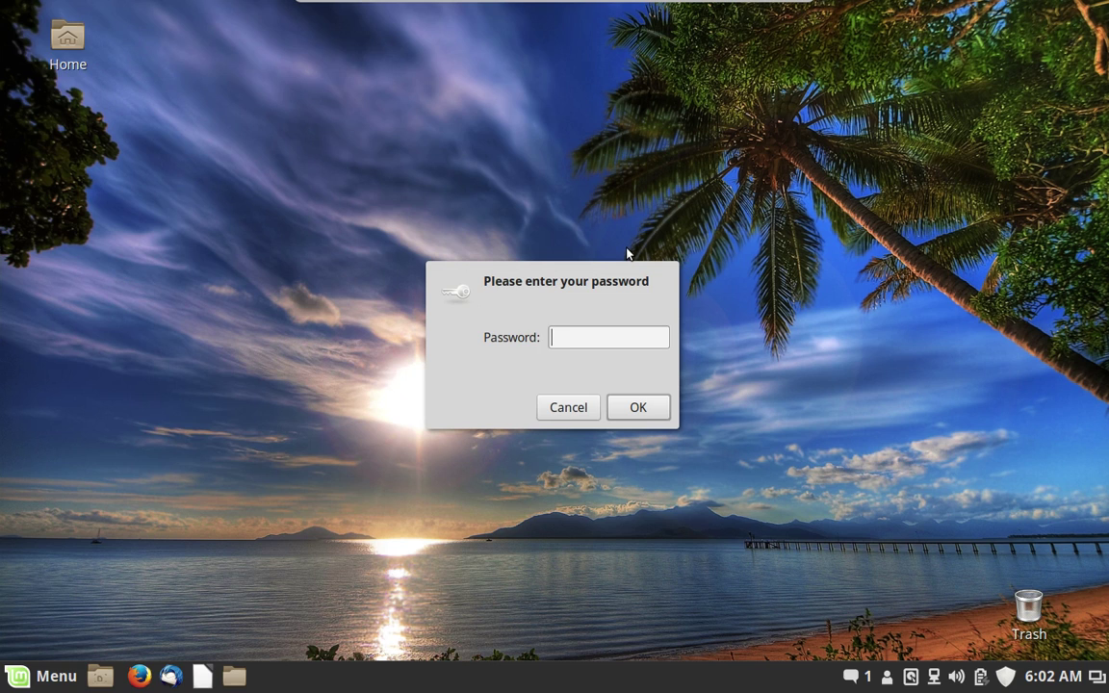
pyautogui.write('********')
pyautogui.press('Return')
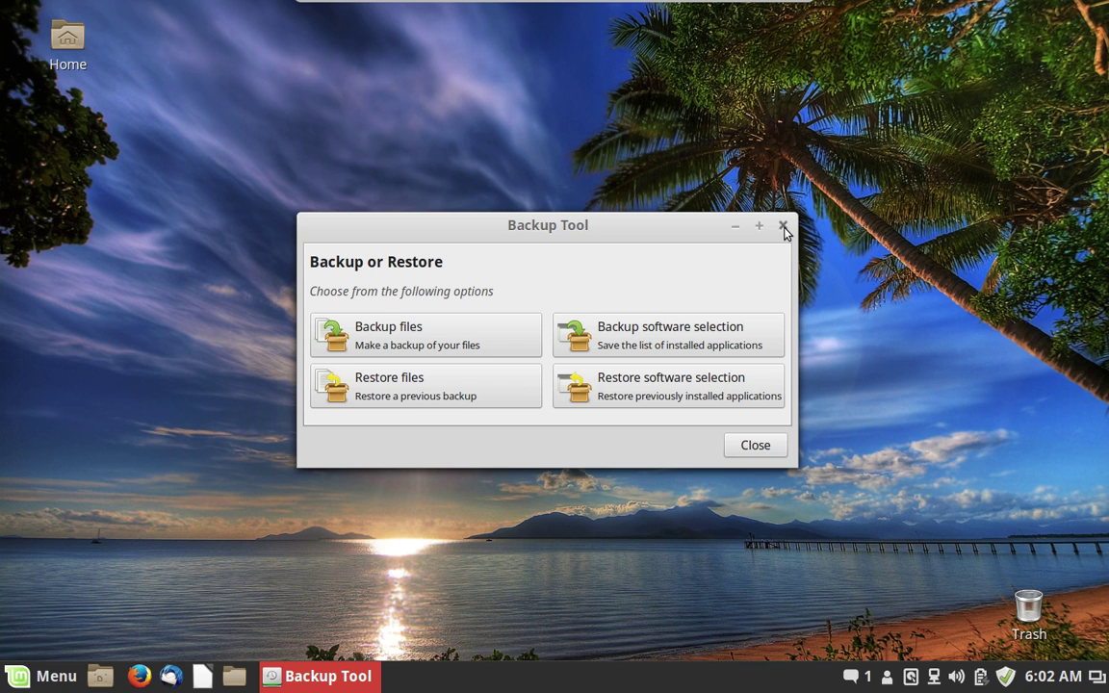
pyautogui.click(783, 227)
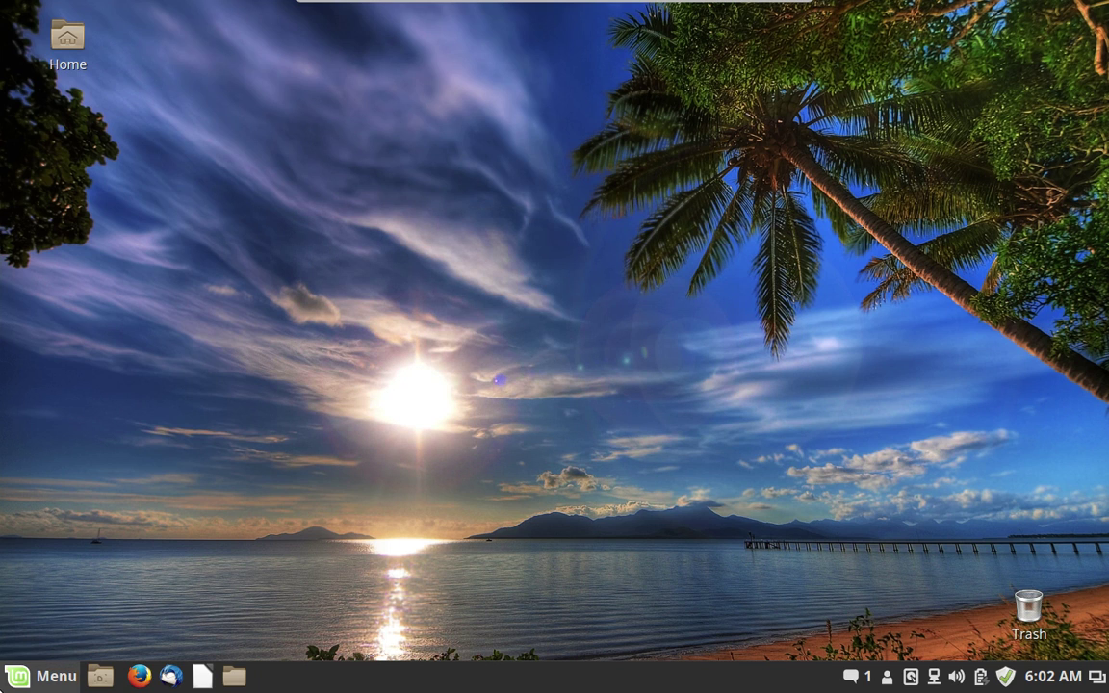
# - Launch the Disk Usage Analyzer from the administration applications and scan the LM17-VM file system
pyautogui.click(44, 675)
pyautogui.moveTo(151, 417)
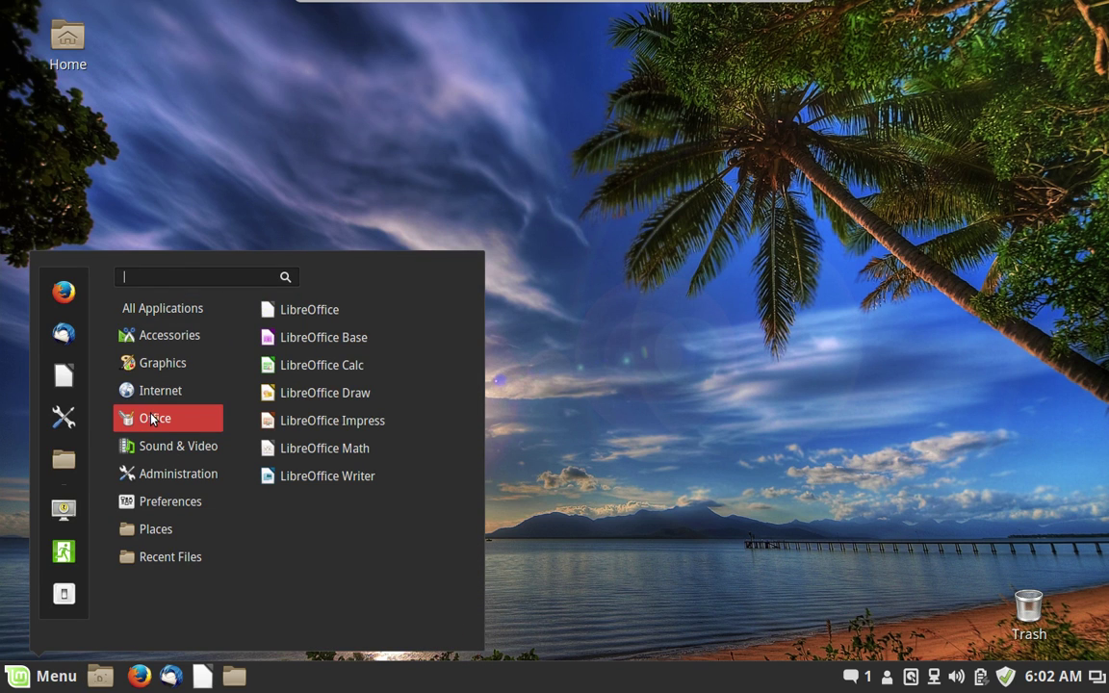
pyautogui.moveTo(193, 446)
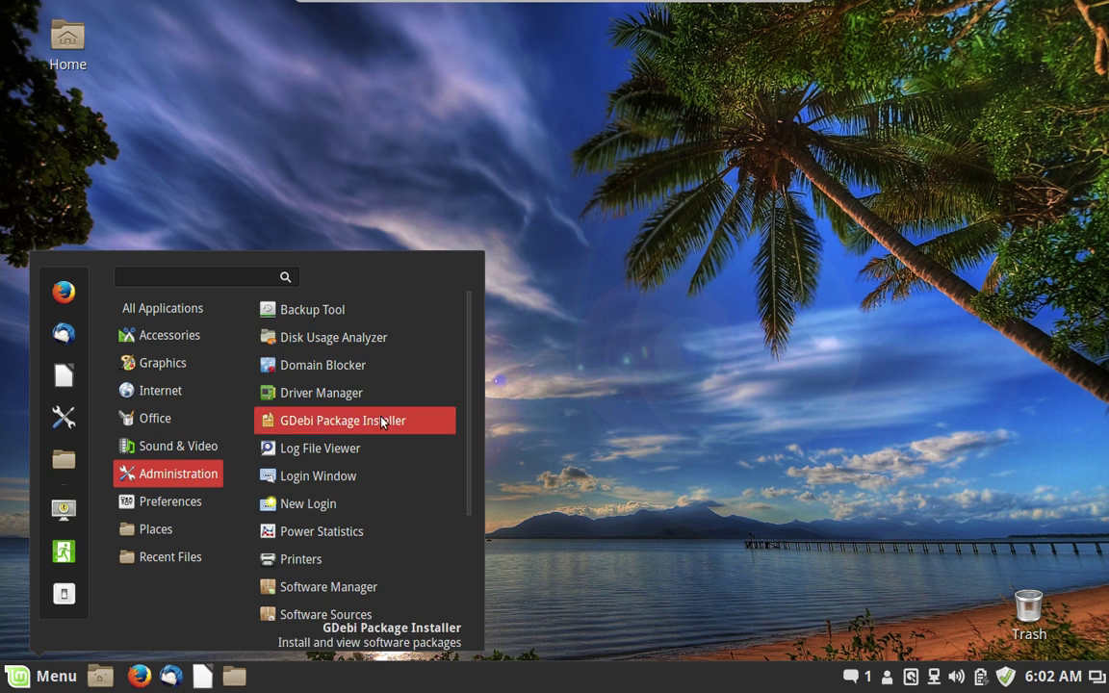
pyautogui.click(404, 343)
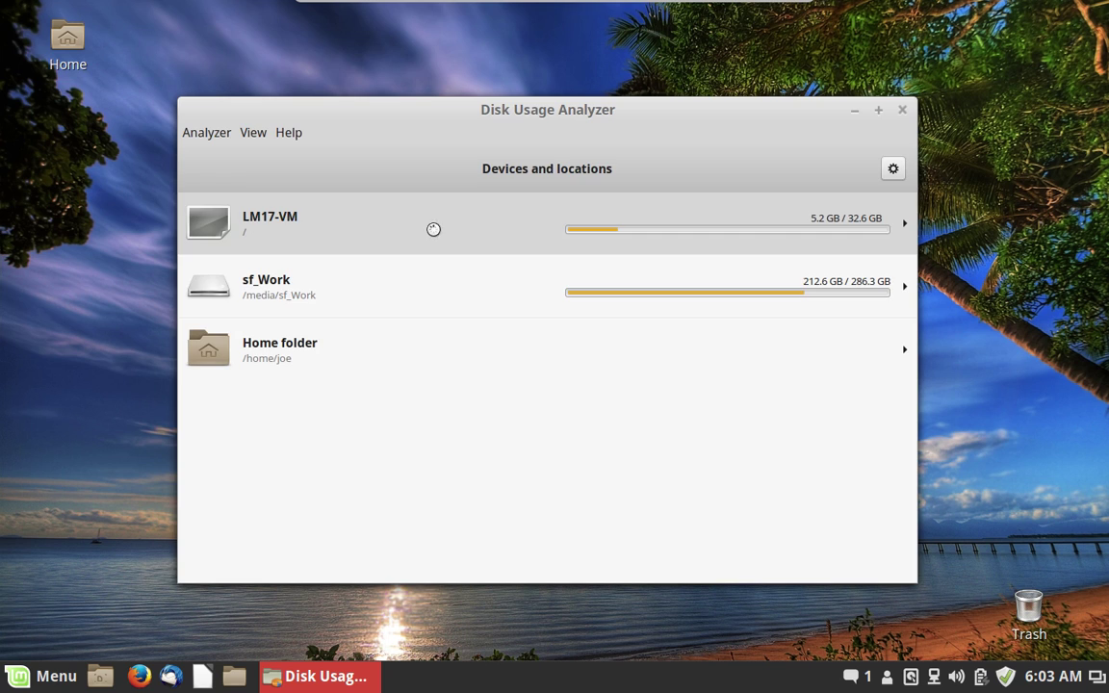
pyautogui.click(433, 236)
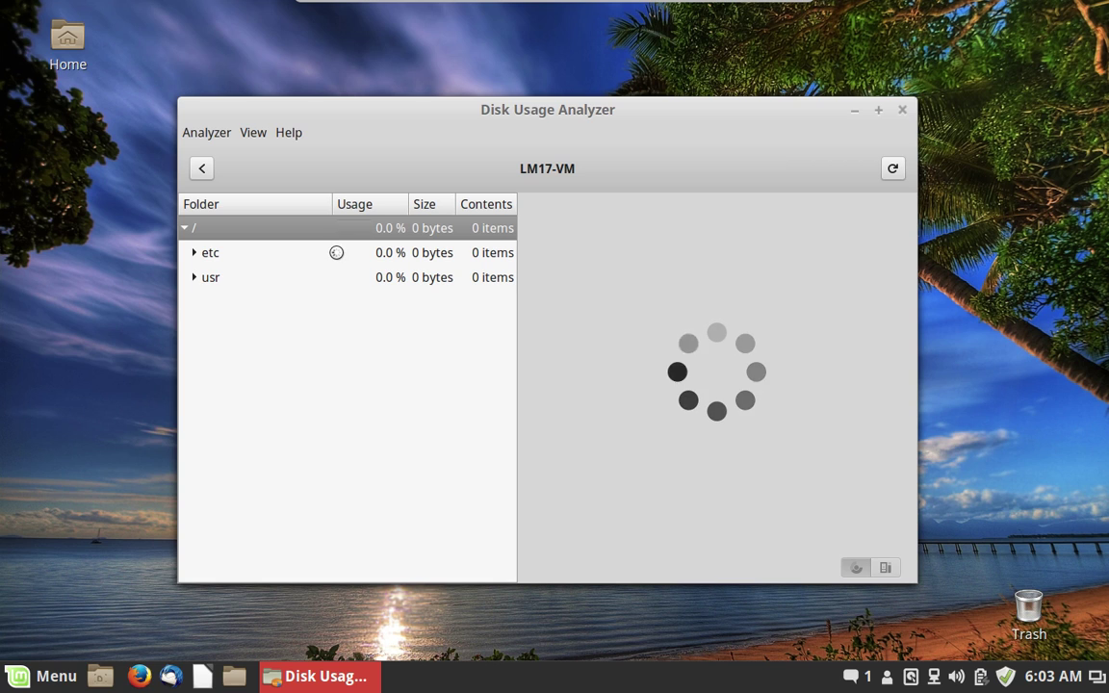
# - Examine the disk usage of individual folders such as usr, boot, lib and var, and close the Disk Usage Analyzer
pyautogui.click(336, 252)
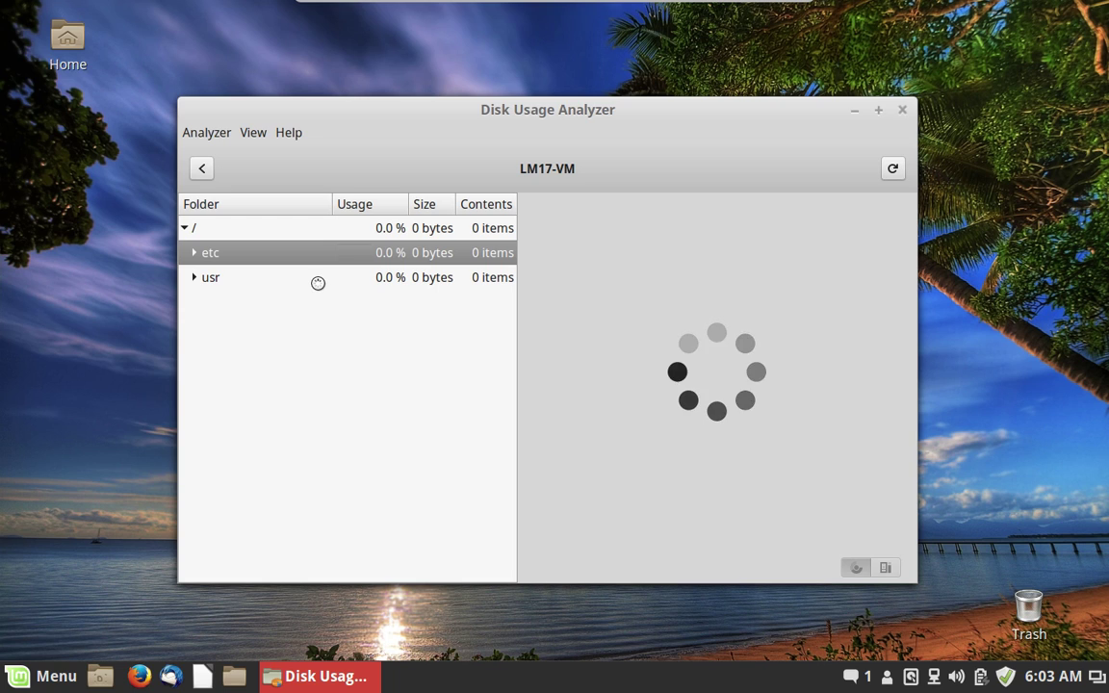
pyautogui.click(318, 286)
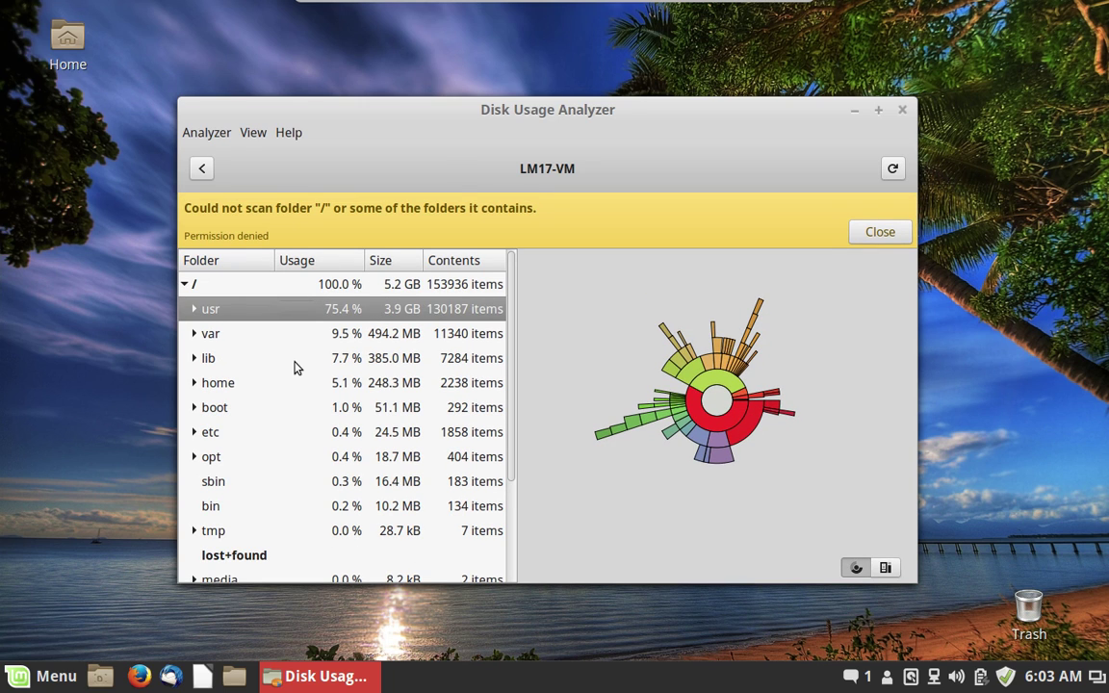
pyautogui.click(295, 367)
pyautogui.click(279, 407)
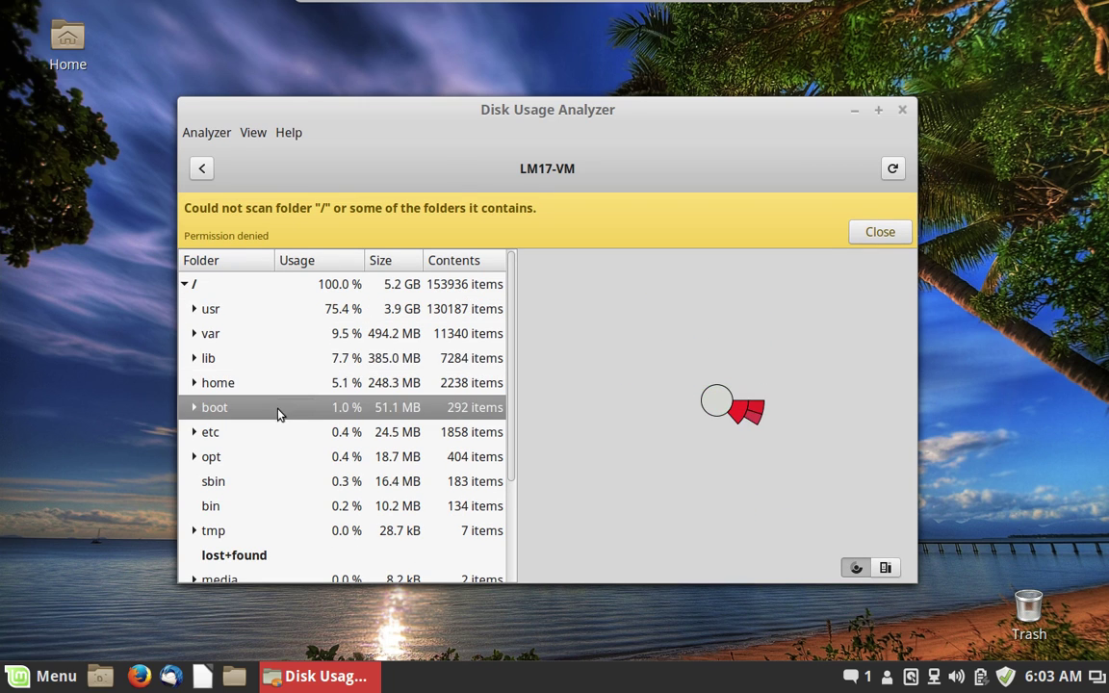
pyautogui.click(295, 357)
pyautogui.click(301, 333)
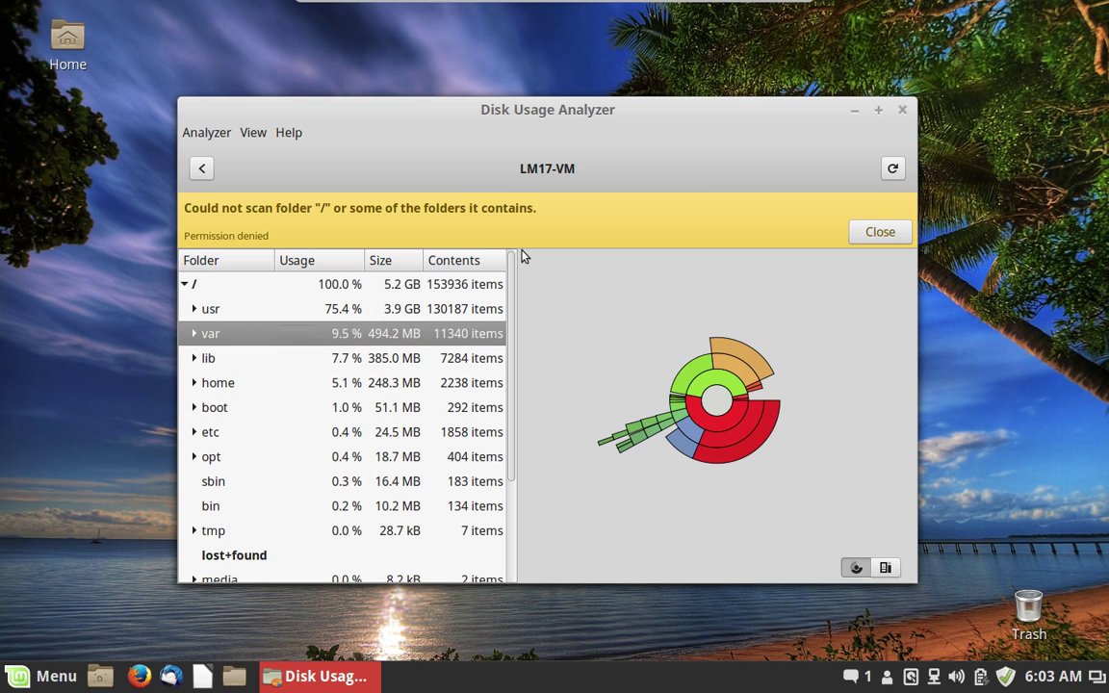
pyautogui.click(903, 111)
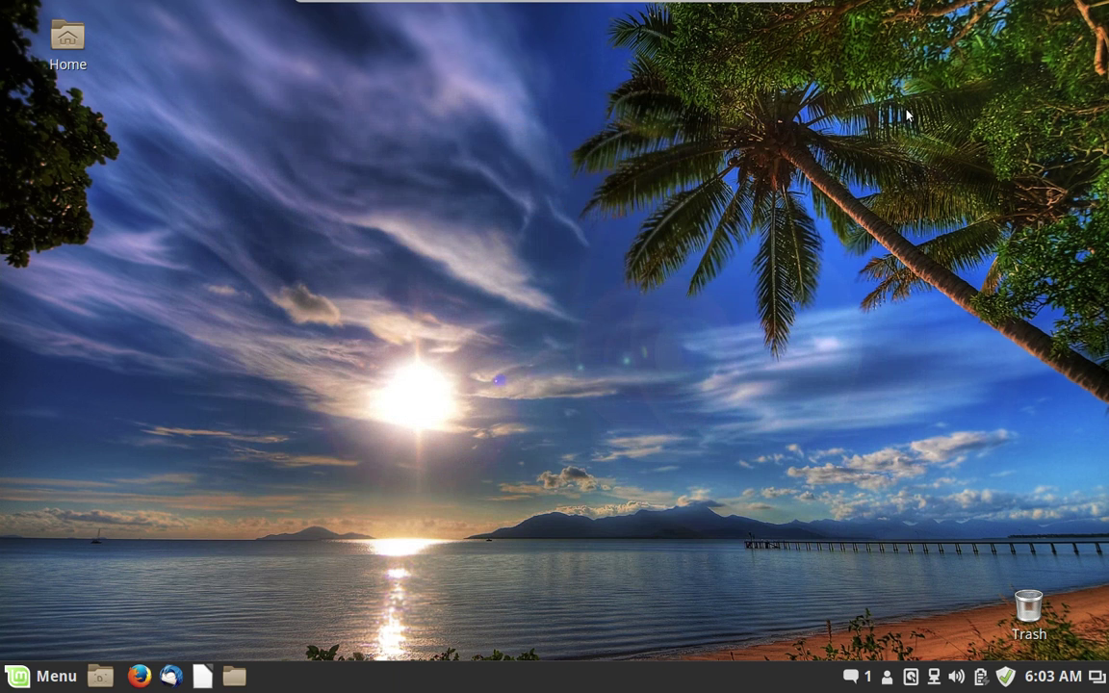
# - Launch the Domain Blocker from the administration applications with the account password, and close it after viewing the blocked domains list
pyautogui.click(39, 675)
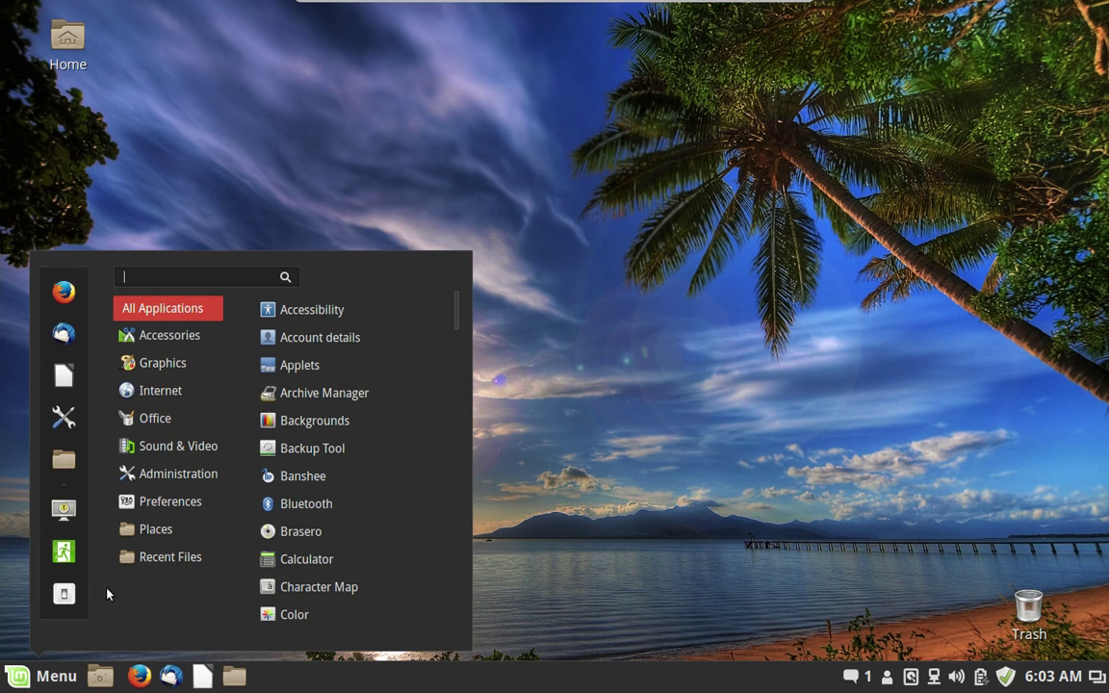
pyautogui.moveTo(216, 469)
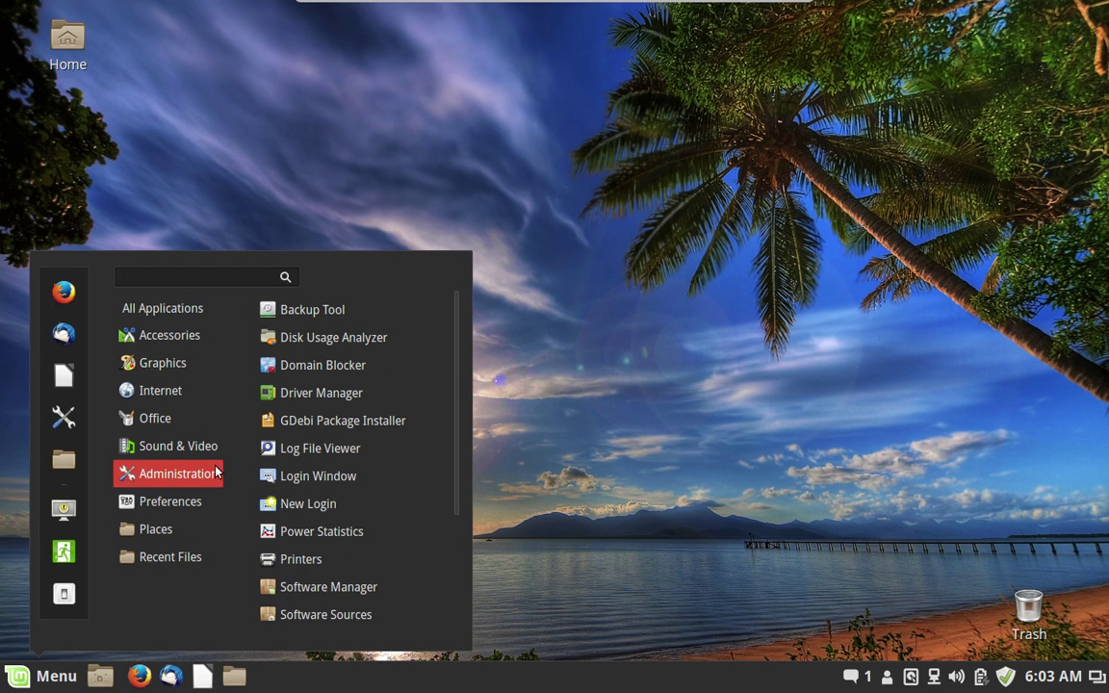
pyautogui.click(393, 367)
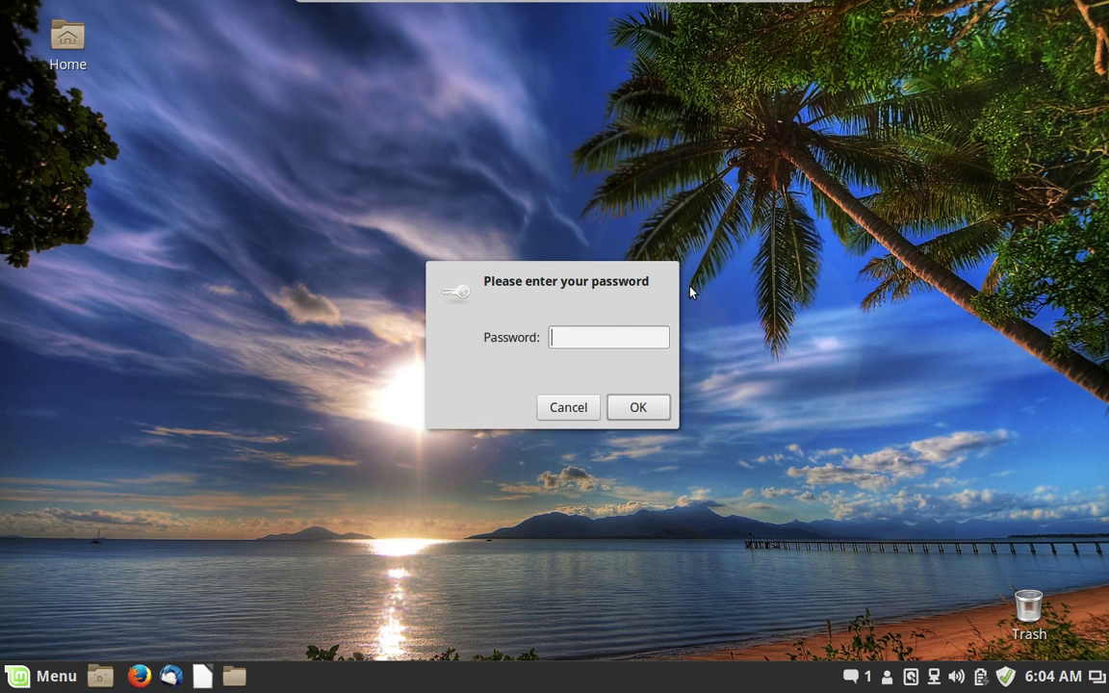
pyautogui.write('********')
pyautogui.press('Return')
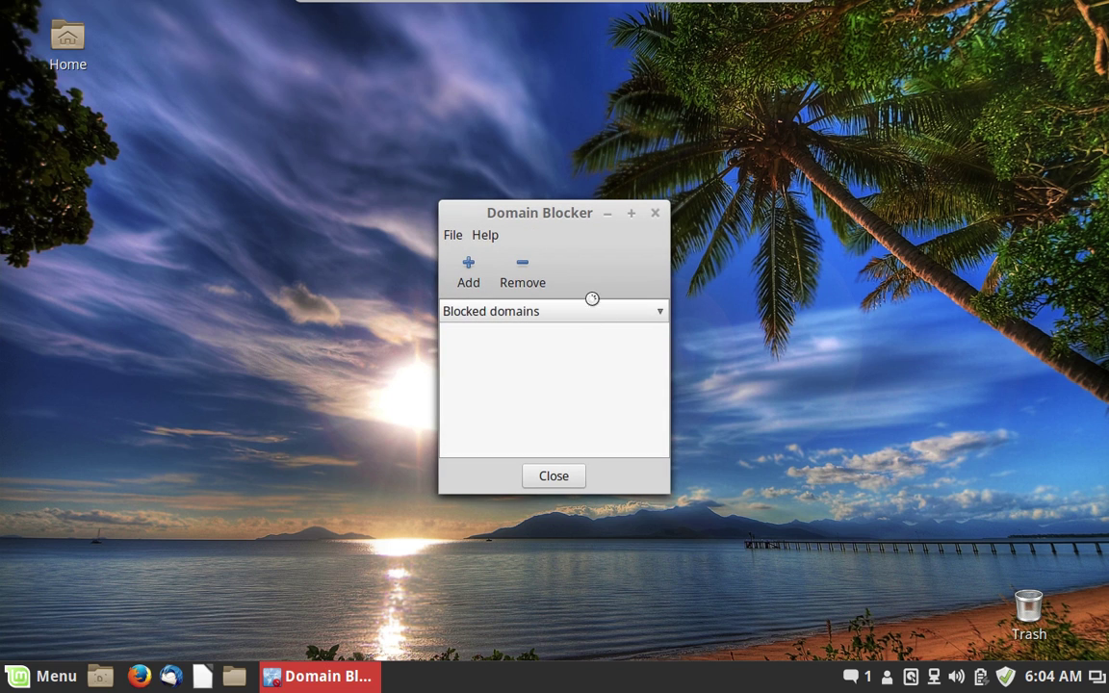
pyautogui.click(656, 214)
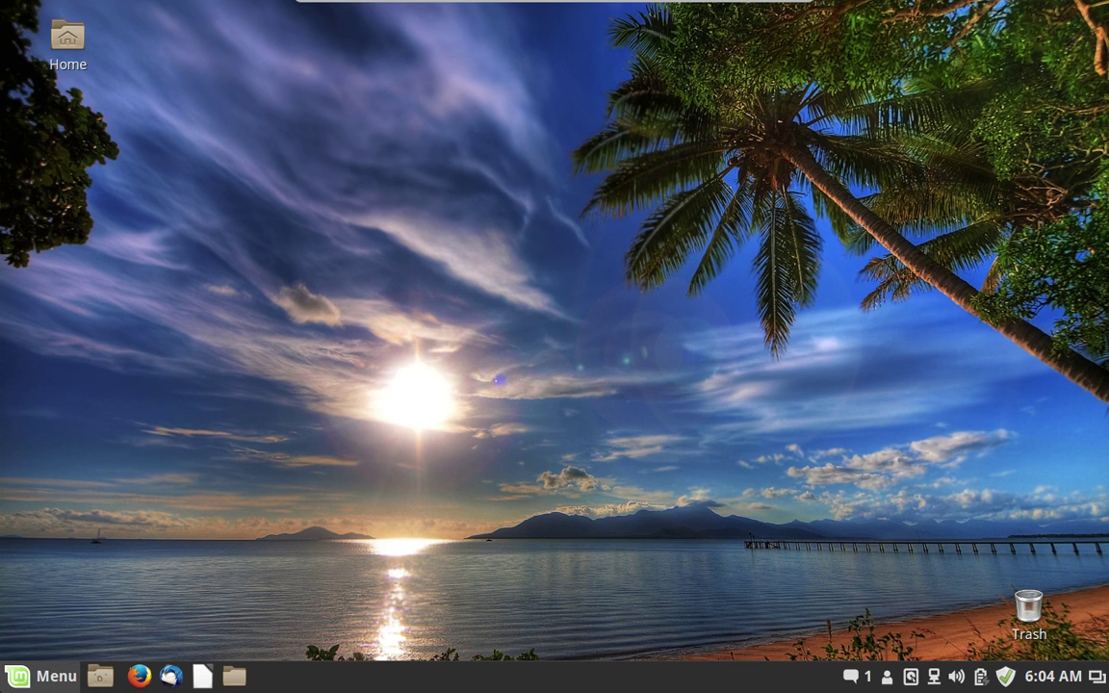
# - Launch the Driver Manager from the administration applications with the account password, and close it after checking for proprietary drivers
pyautogui.click(43, 676)
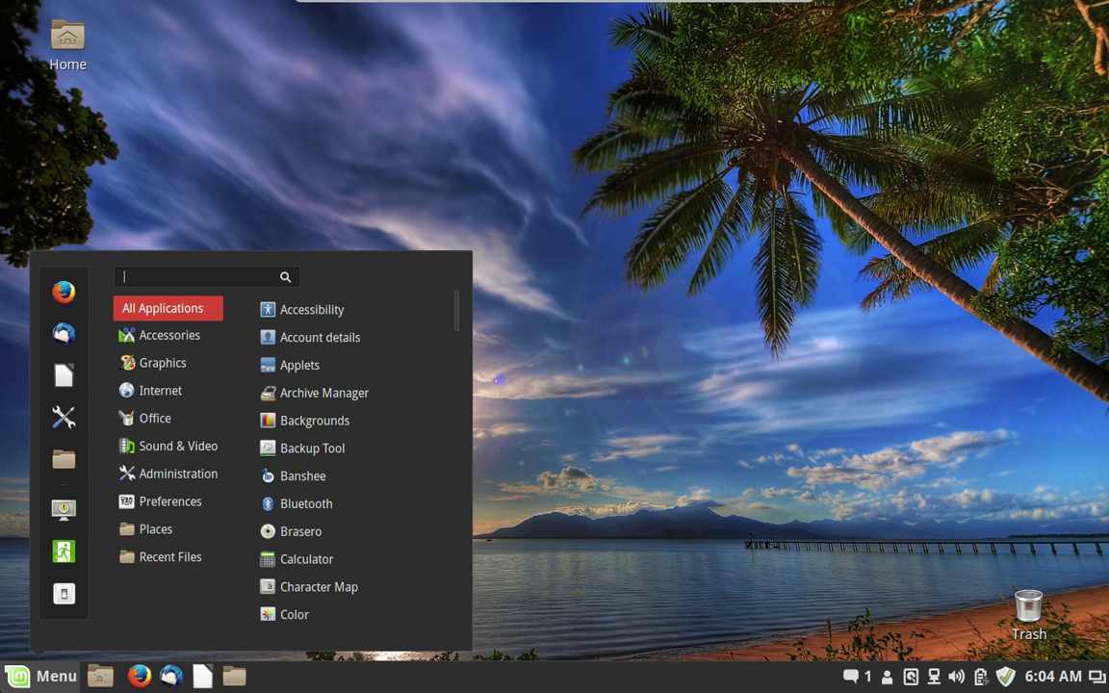
pyautogui.click(145, 556)
pyautogui.moveTo(203, 501)
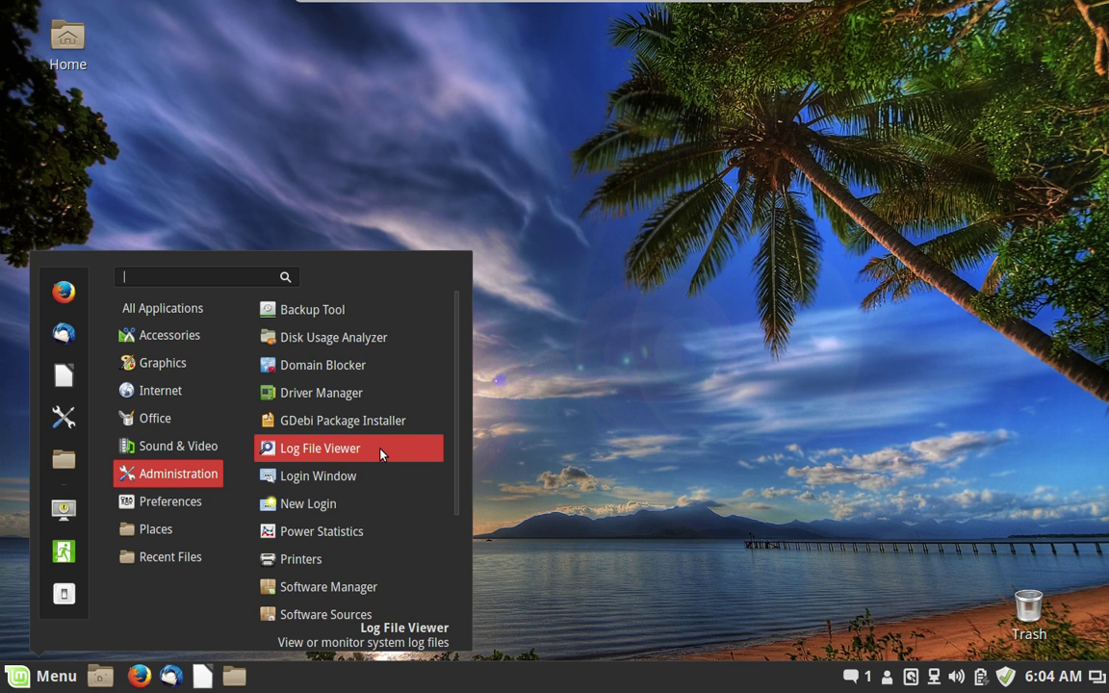
pyautogui.click(410, 400)
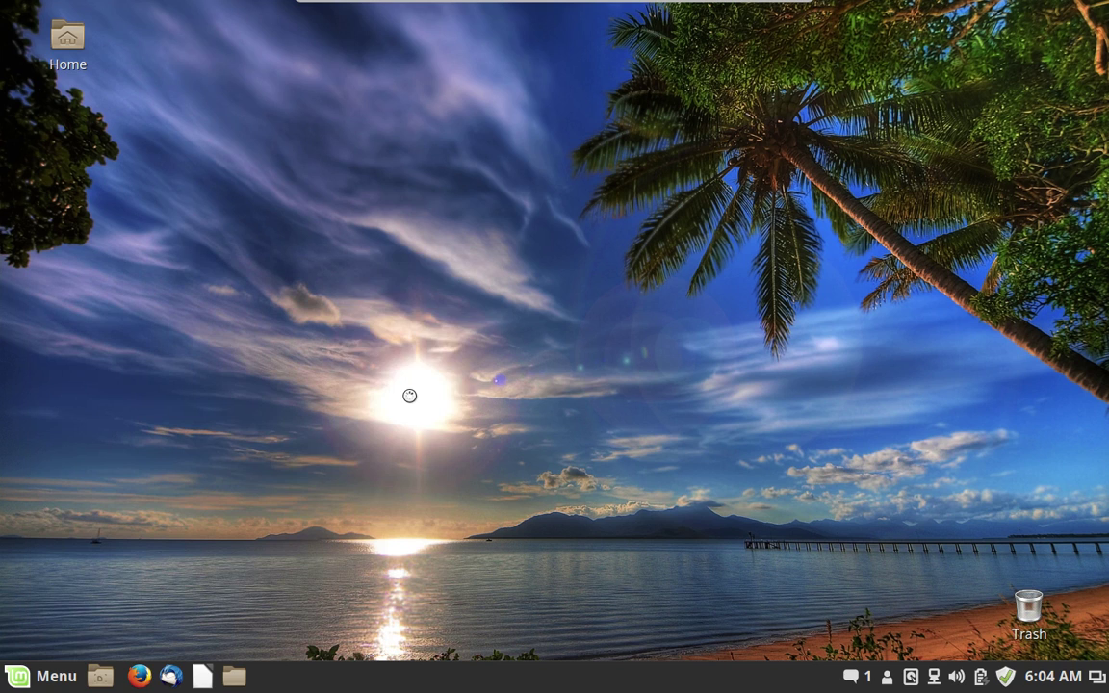
pyautogui.write('••••••••')
pyautogui.press('Return')
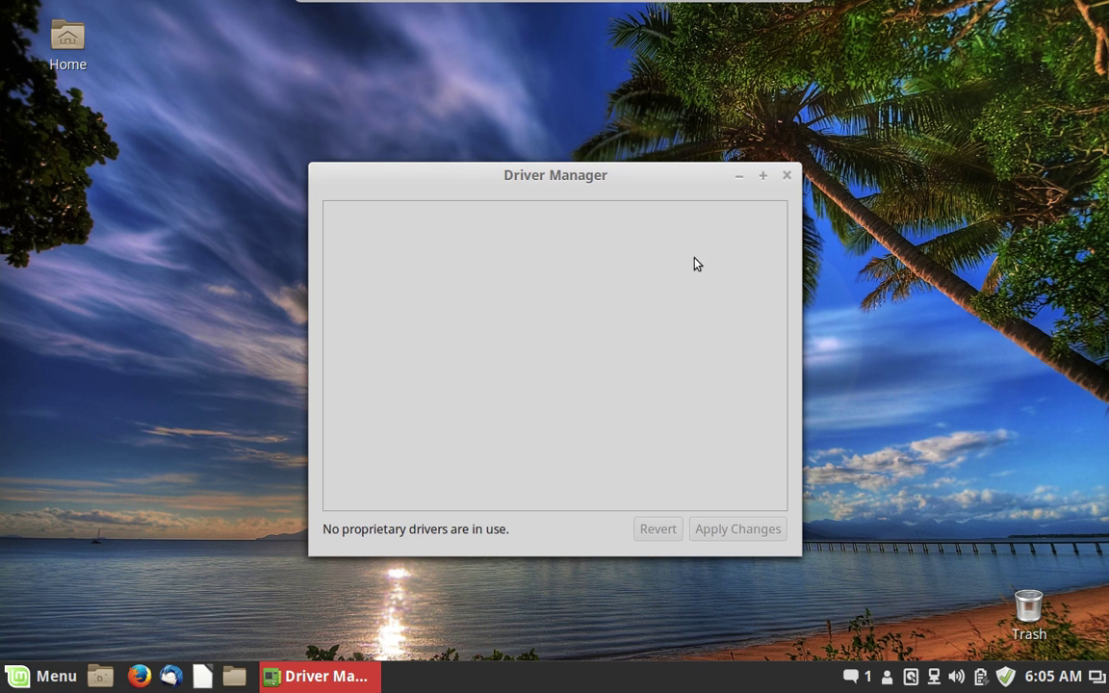
pyautogui.click(787, 175)
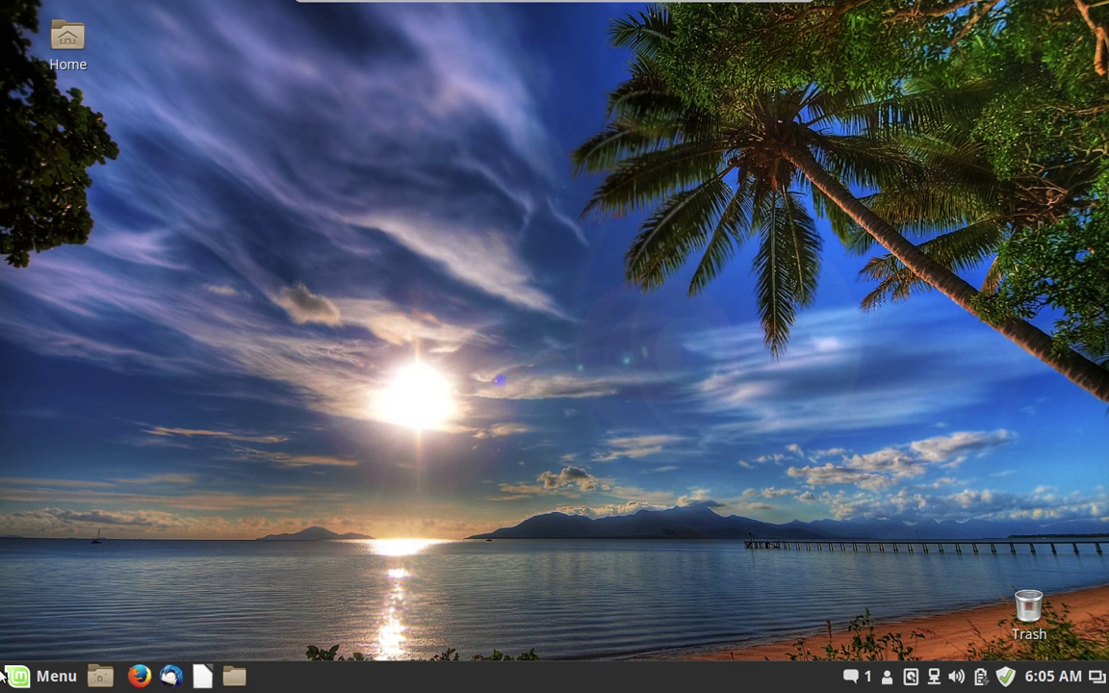
# - Launch the Software Manager from the administration applications and bring its window into view
pyautogui.click(21, 676)
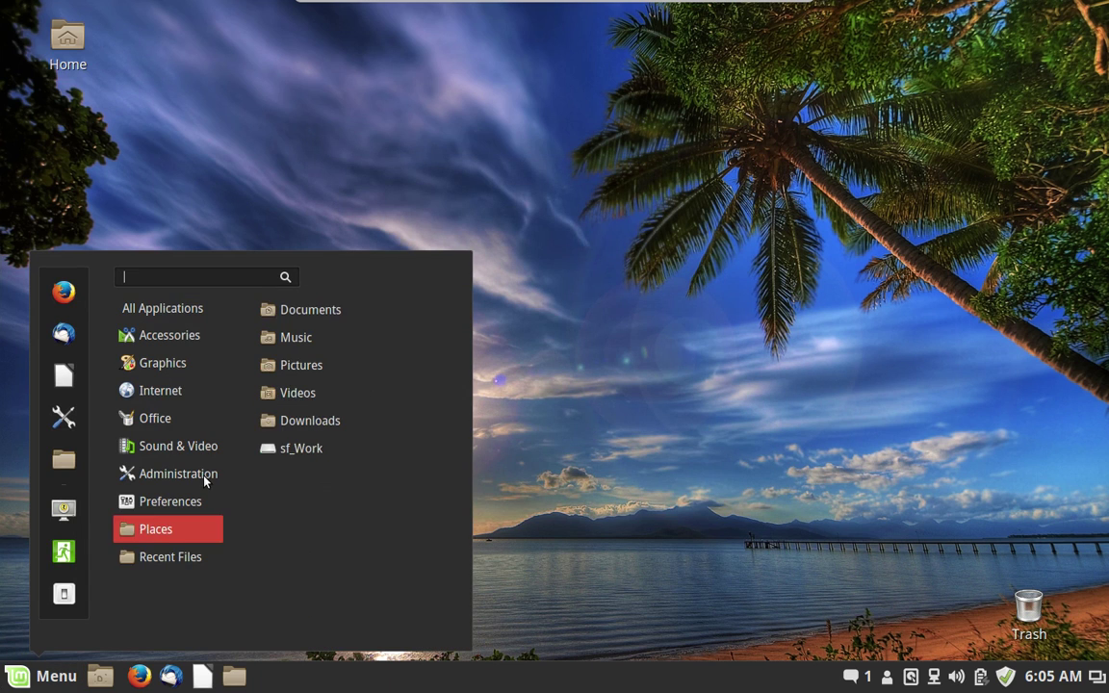
pyautogui.moveTo(205, 478)
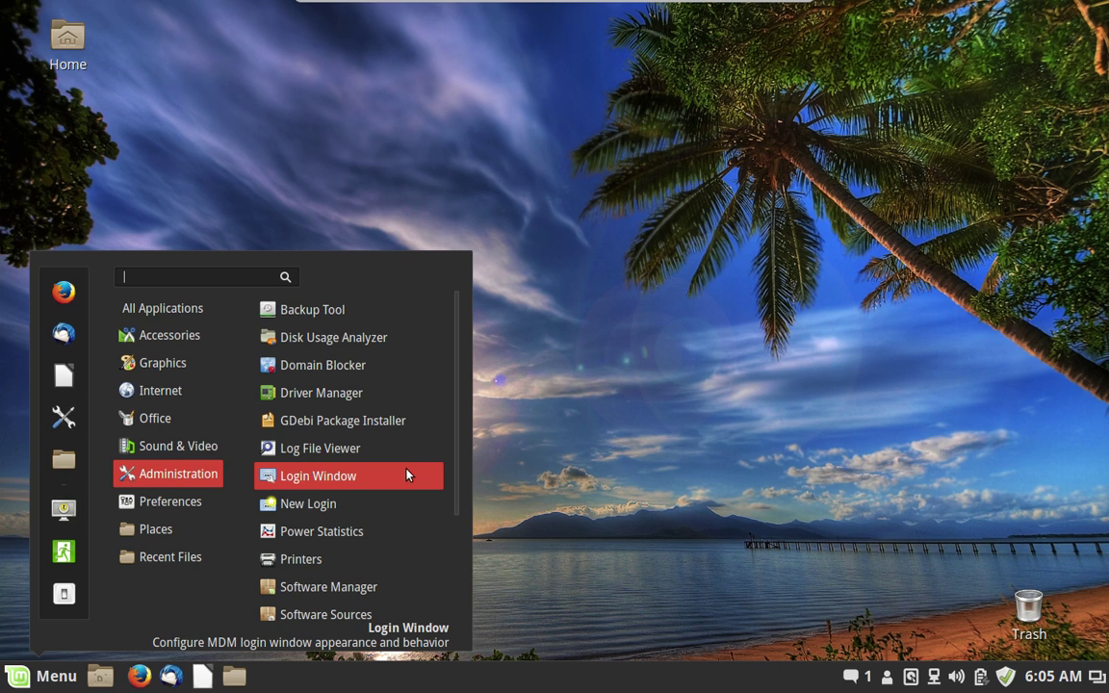
pyautogui.scroll(-3, 407, 474)
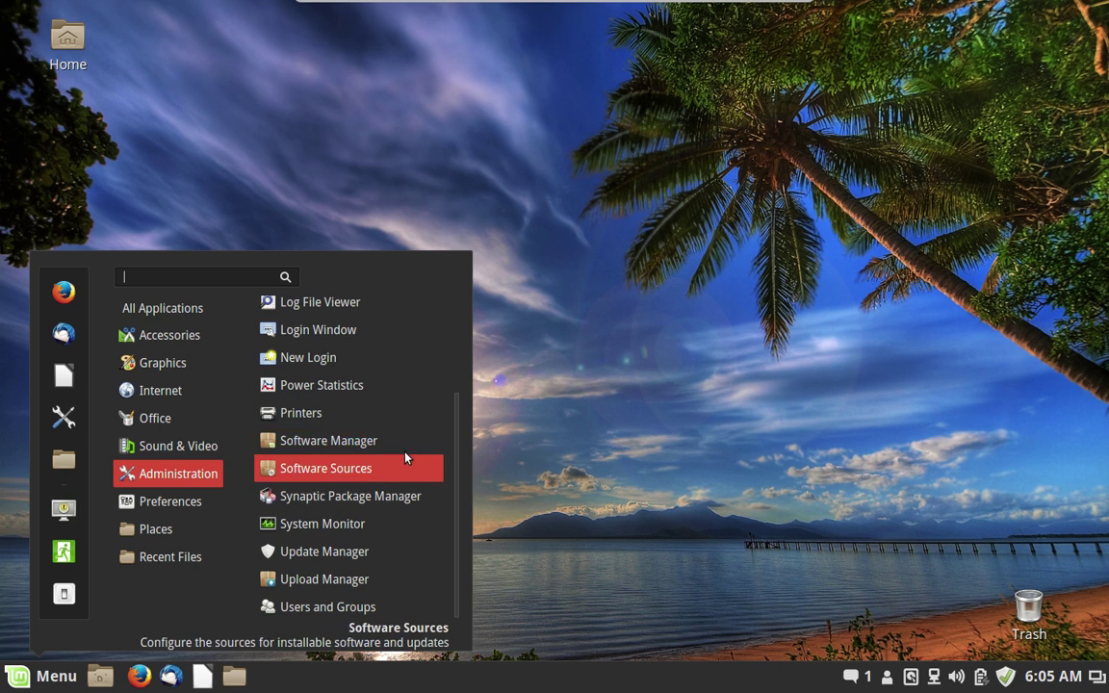
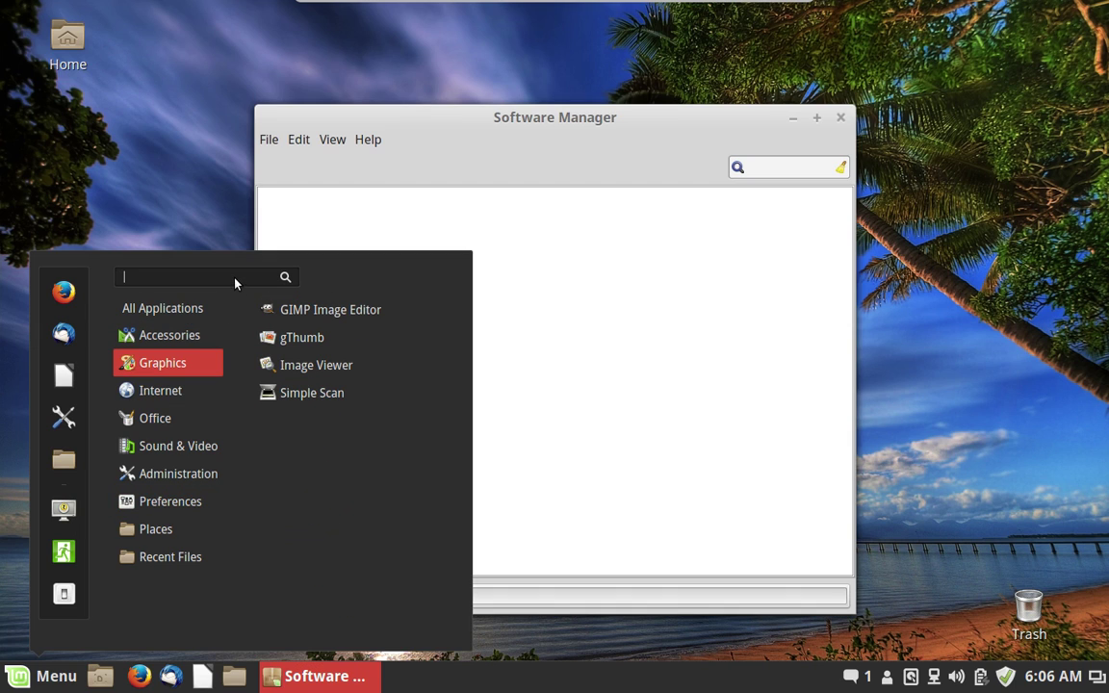
pyautogui.click(185, 209)
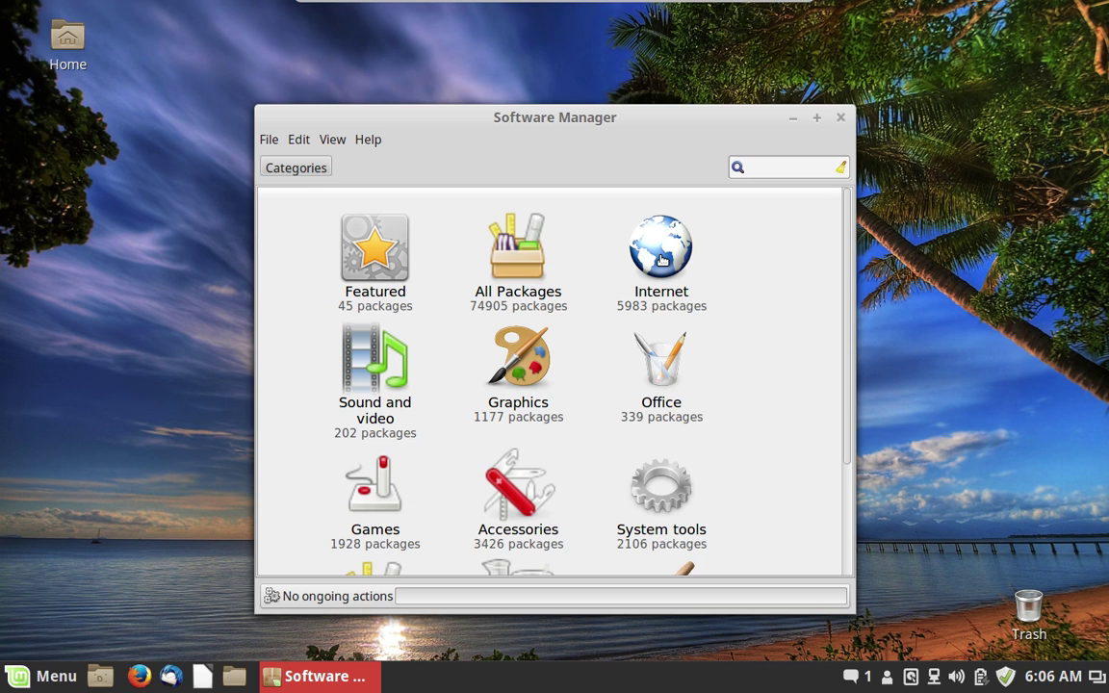
# - Browse the packages in the Software Manager's Internet category, and close the Software Manager
pyautogui.click(603, 275)
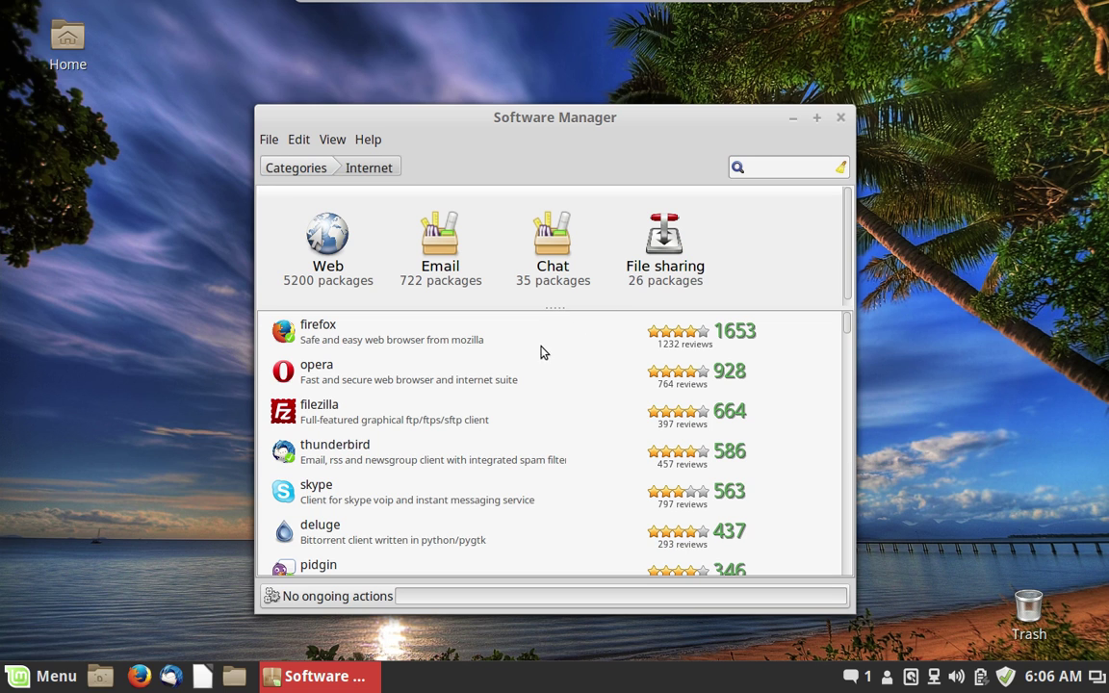
pyautogui.scroll(-7, 541, 356)
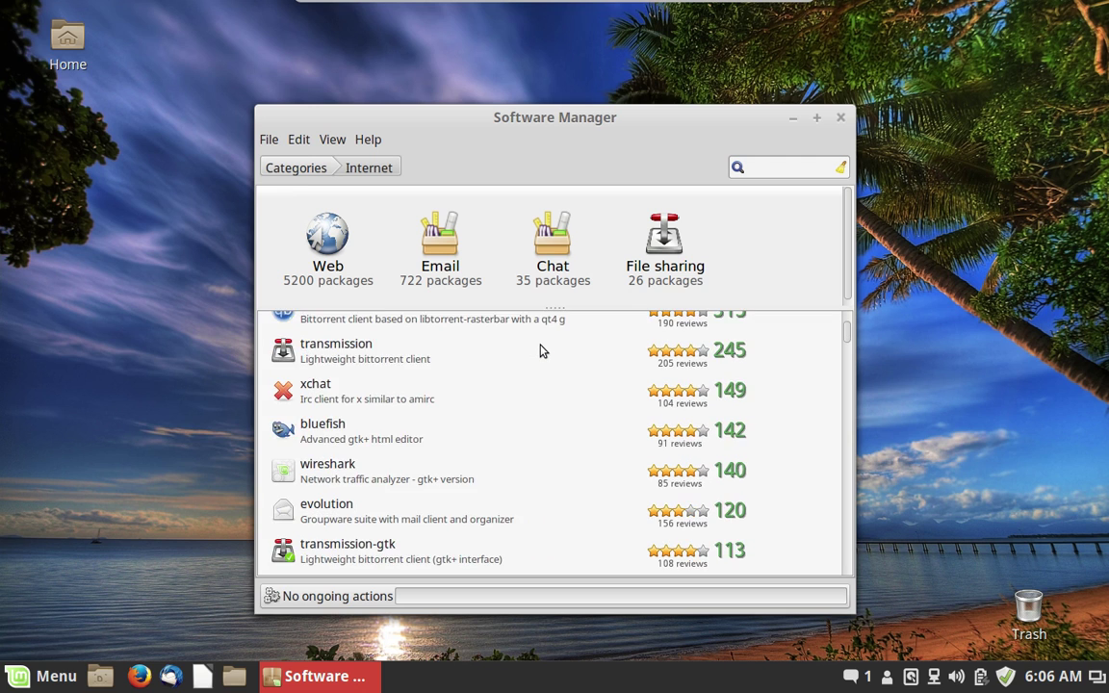
pyautogui.scroll(-4, 541, 351)
pyautogui.scroll(-3, 541, 351)
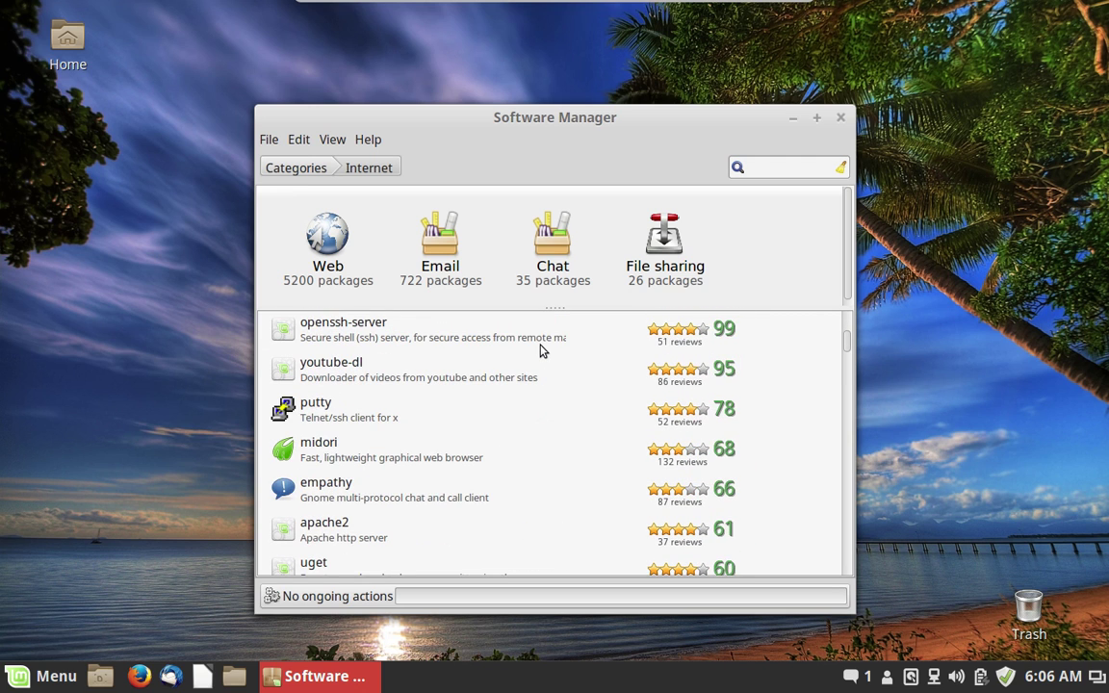
pyautogui.scroll(1, 541, 352)
pyautogui.scroll(-12, 541, 352)
pyautogui.scroll(-10, 541, 352)
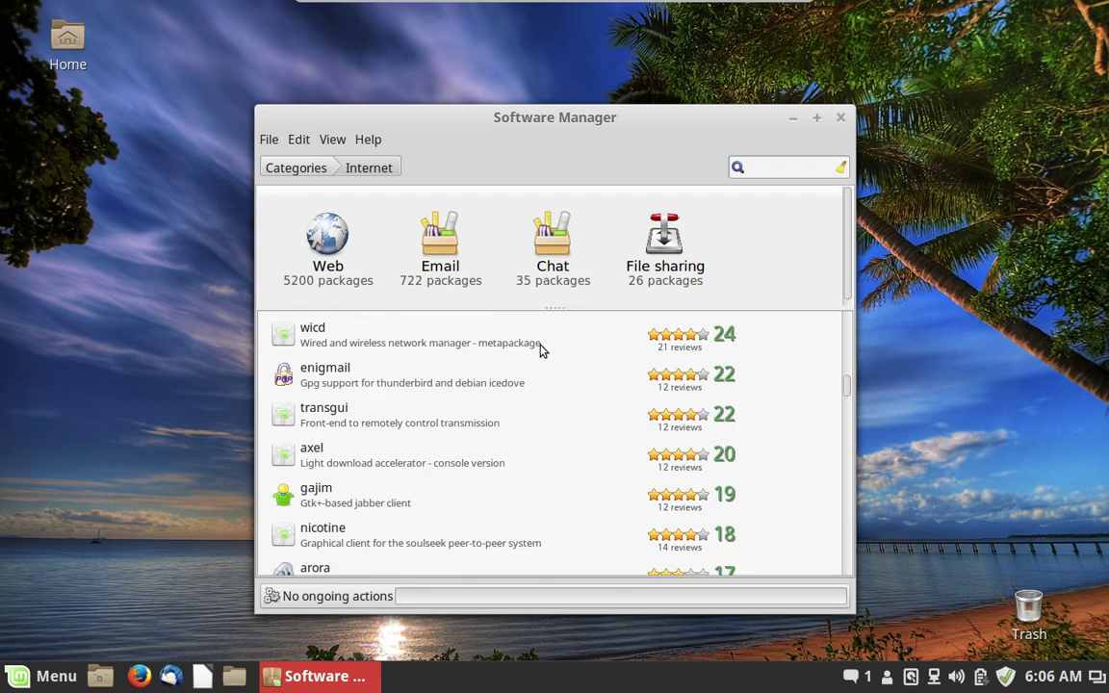
pyautogui.scroll(-6, 540, 351)
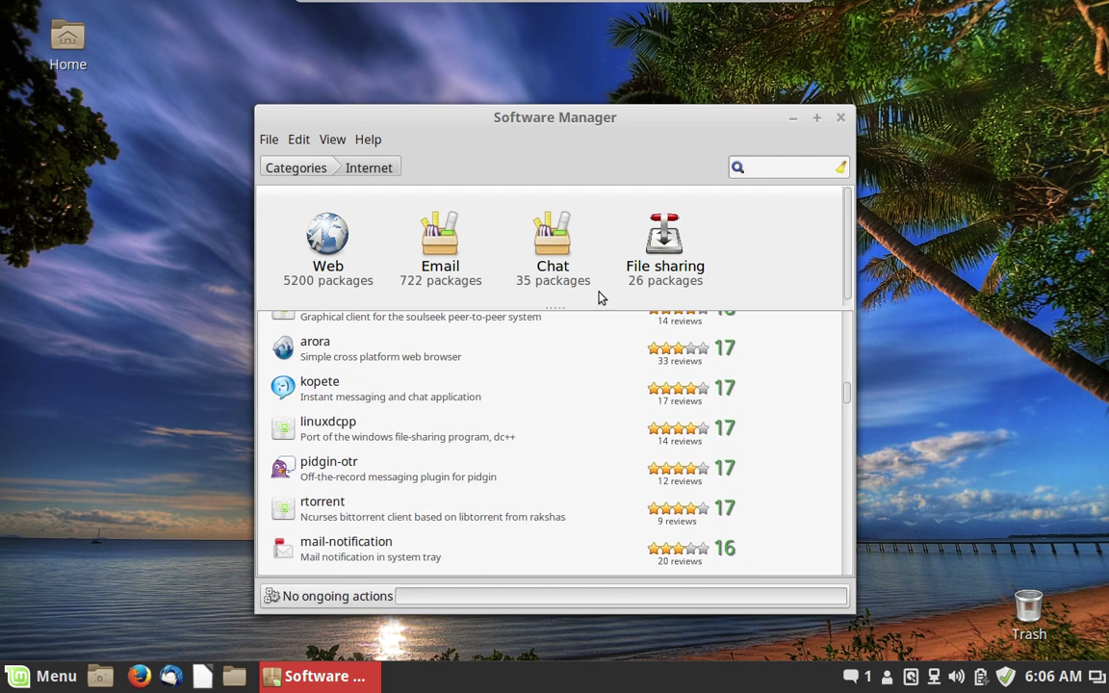
pyautogui.click(839, 119)
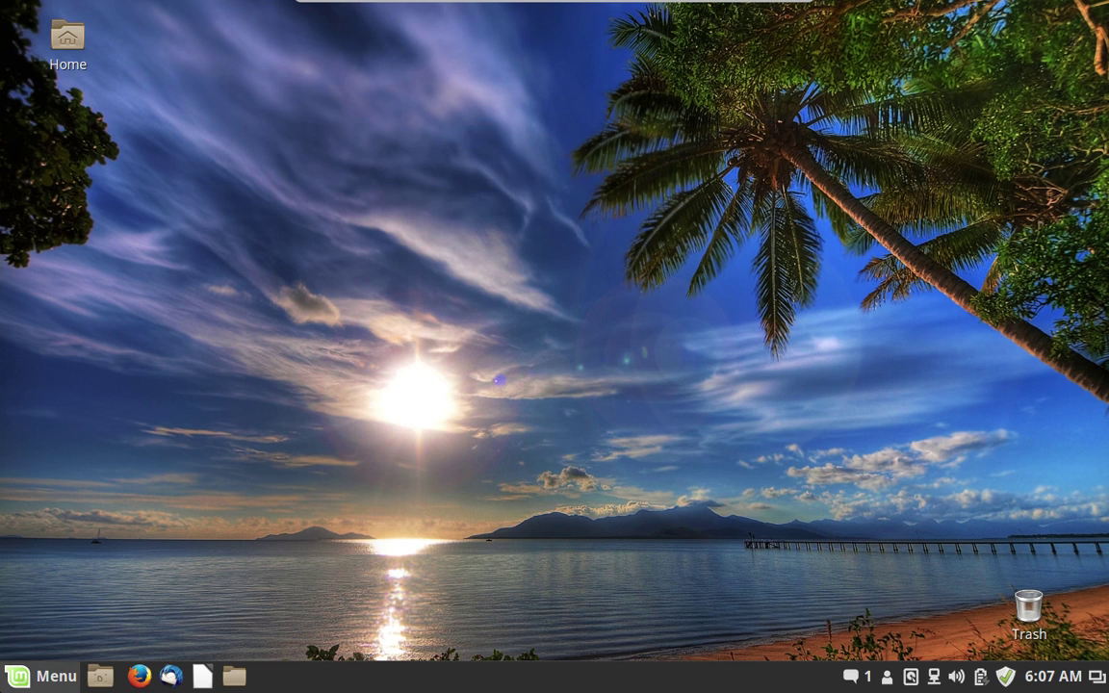
# - Launch Software Sources from the administration applications, authenticating with the account password
pyautogui.press('super')
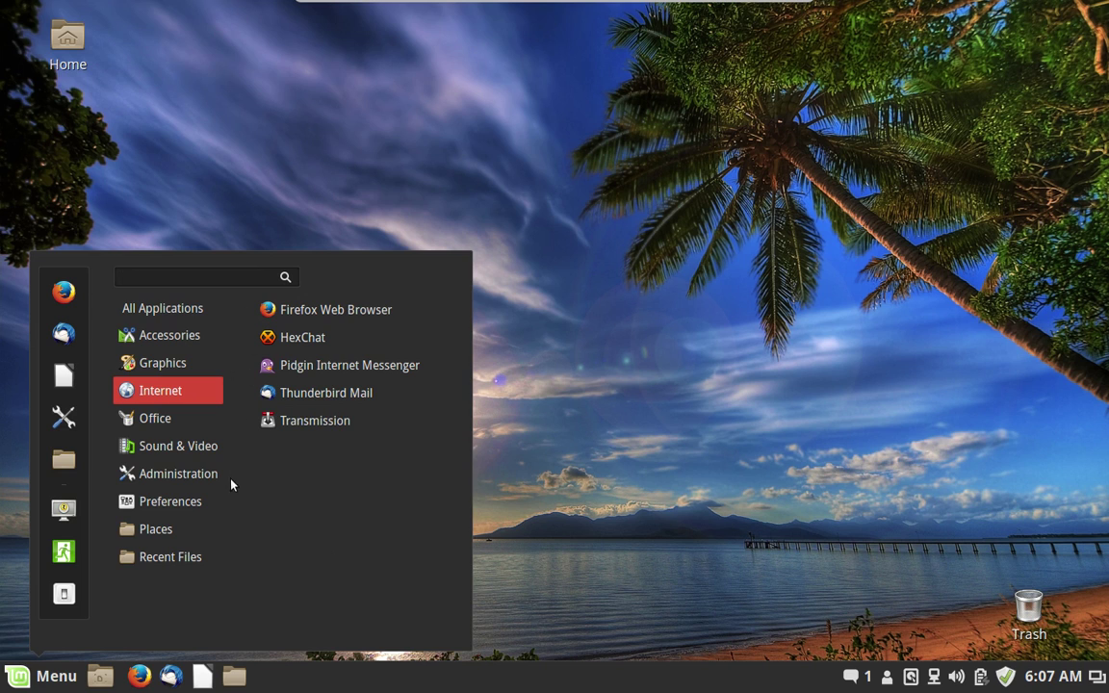
pyautogui.moveTo(214, 477)
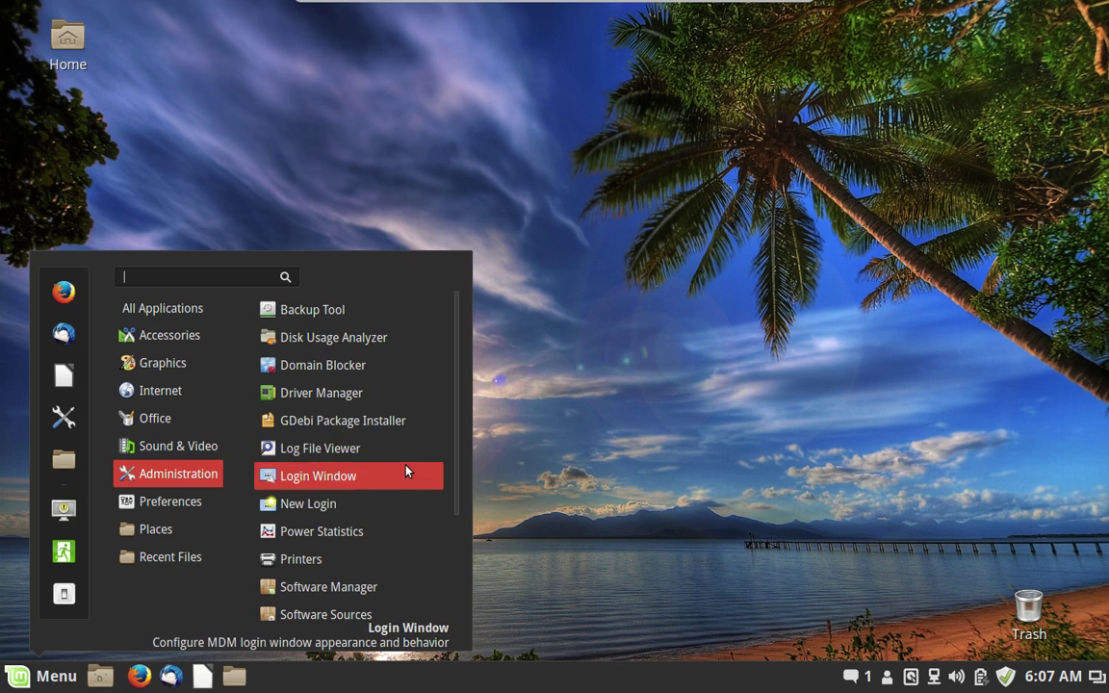
pyautogui.scroll(-2, 406, 471)
pyautogui.scroll(-1, 406, 470)
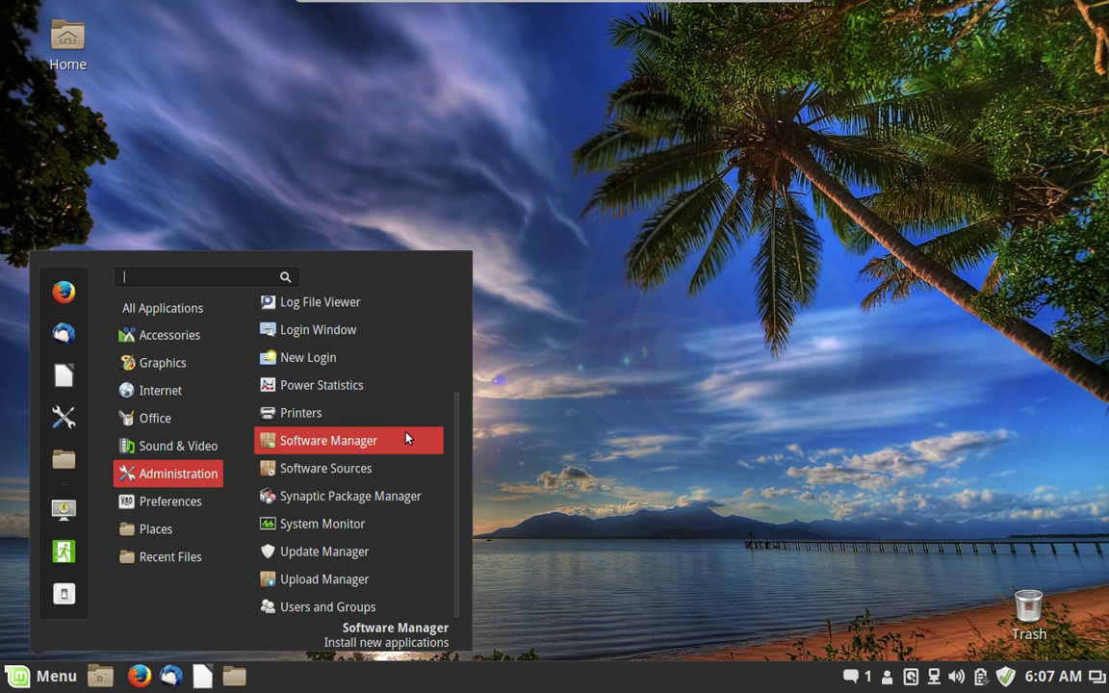
pyautogui.click(407, 469)
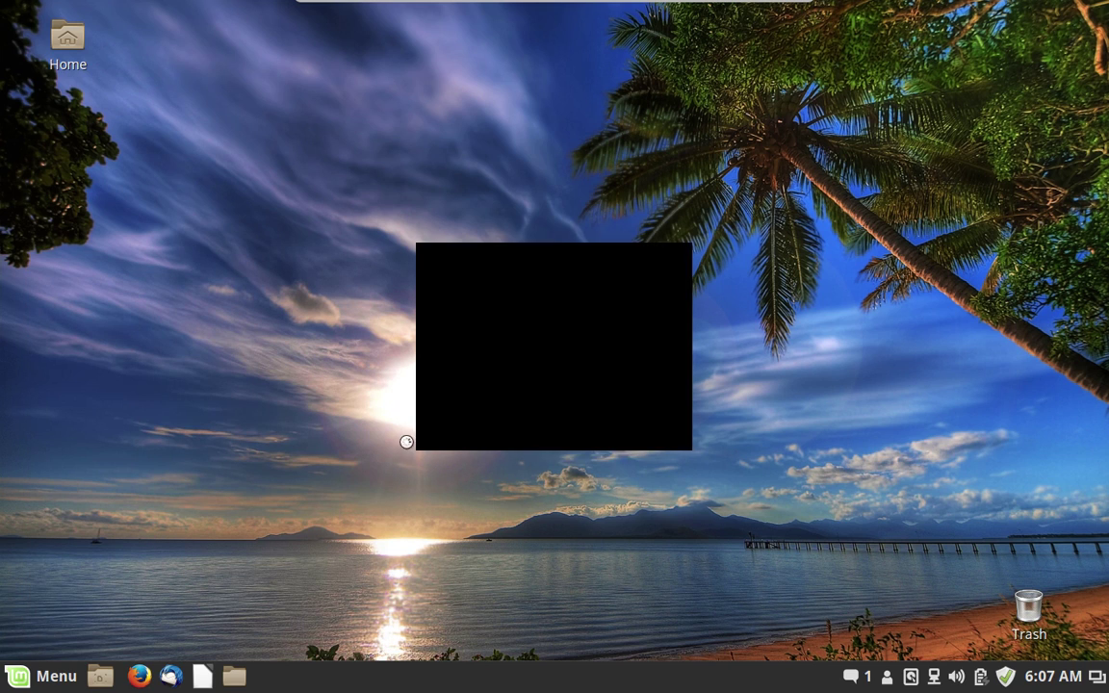
pyautogui.write('•••••••••')
pyautogui.press('Return')
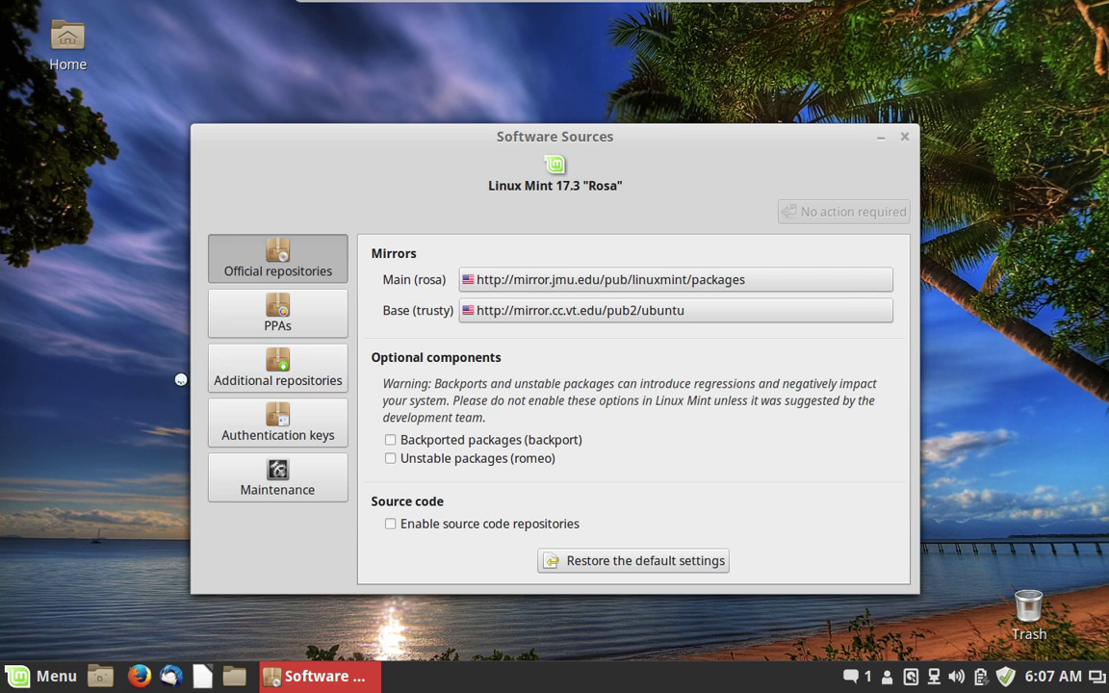
# - View the PPAs and additional repositories in Software Sources, and return to the official repositories
pyautogui.click(307, 323)
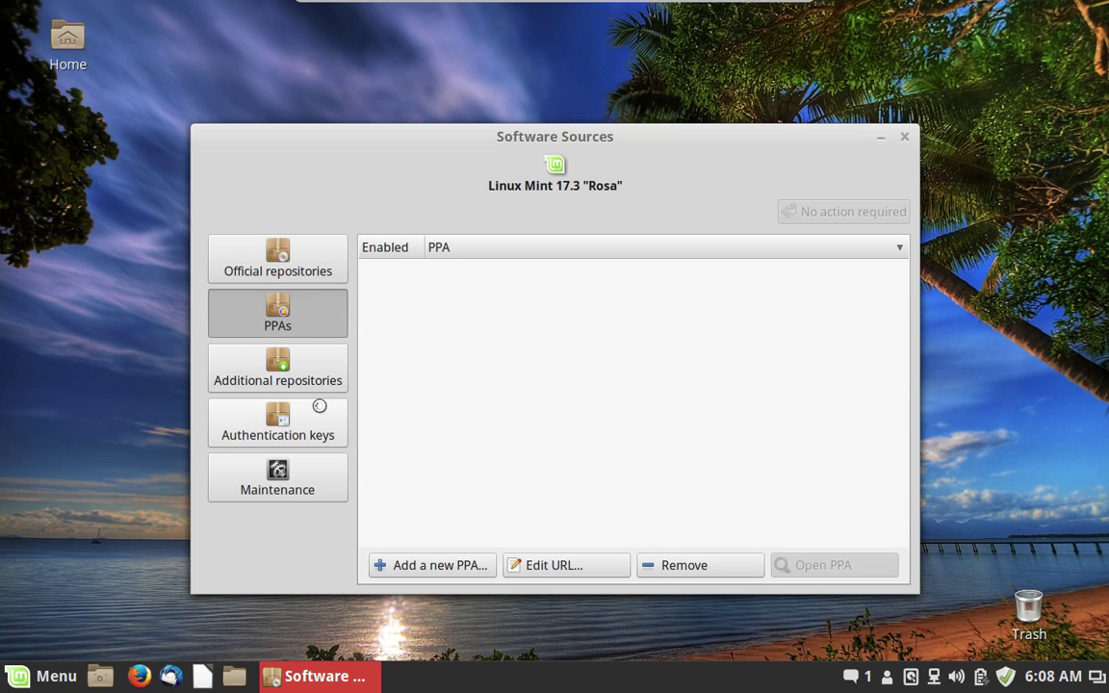
pyautogui.click(309, 379)
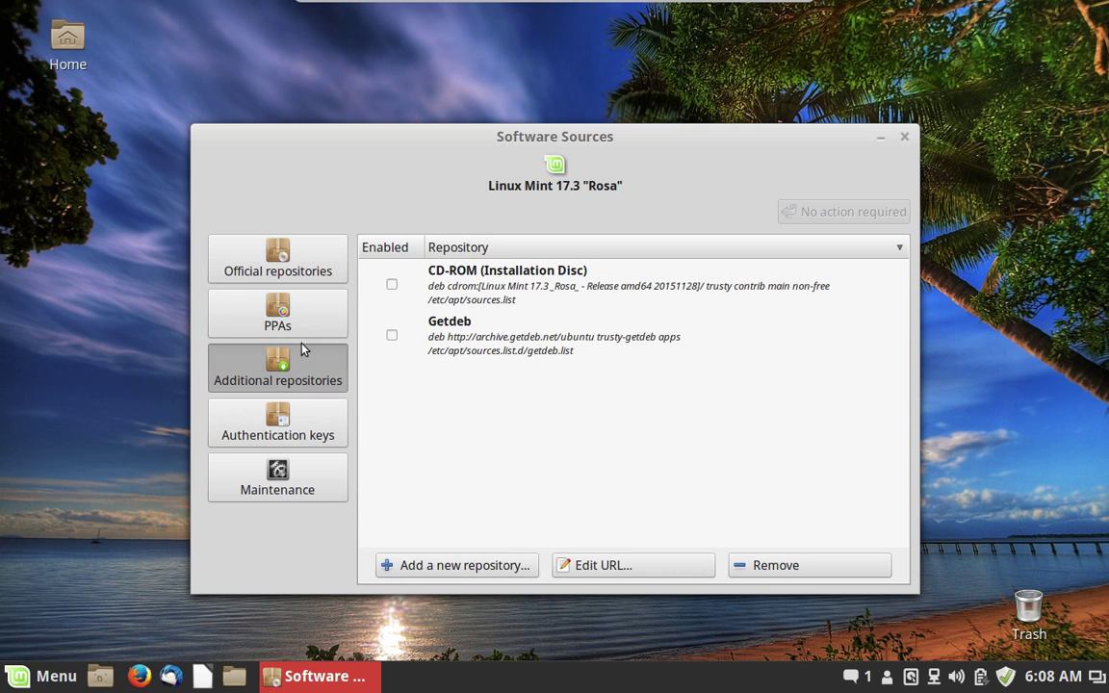
pyautogui.click(316, 318)
pyautogui.click(314, 279)
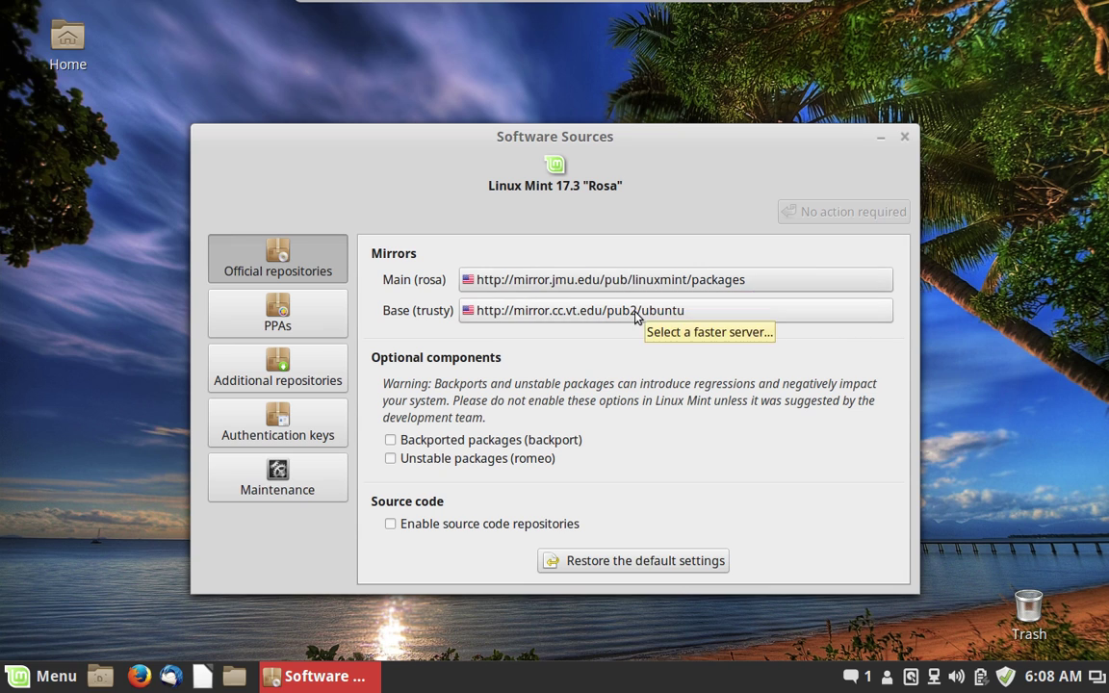
# - View the mirrors available for Main (rosa), highlight James Madison University, dismiss the mirror list, and close Software Sources
pyautogui.click(637, 284)
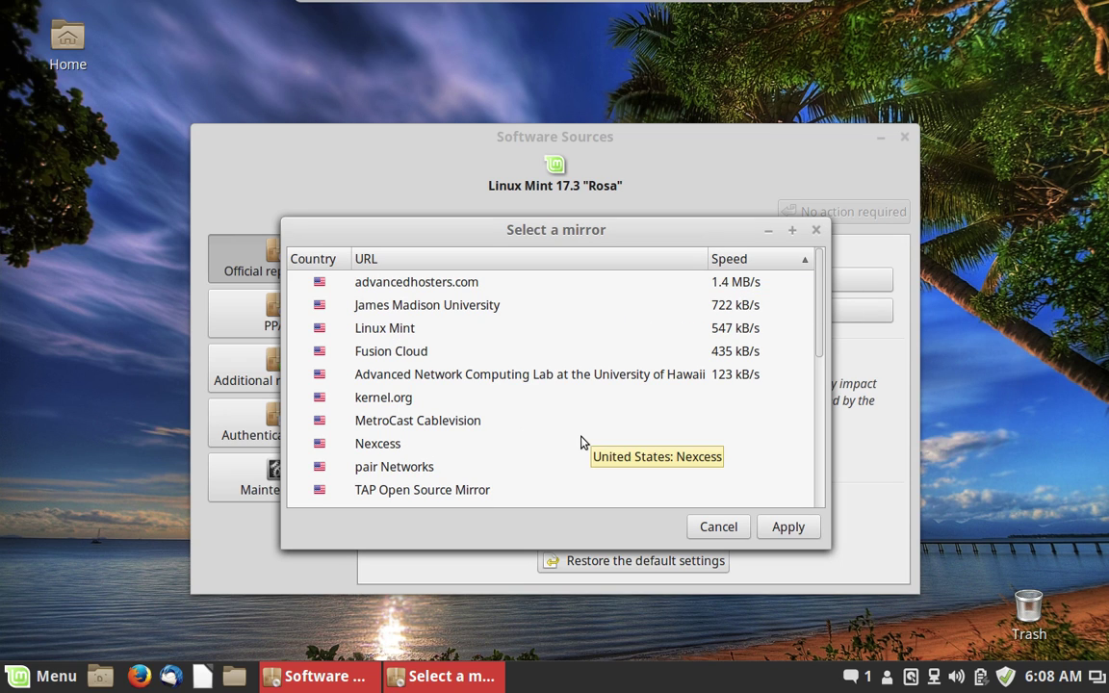
pyautogui.click(562, 313)
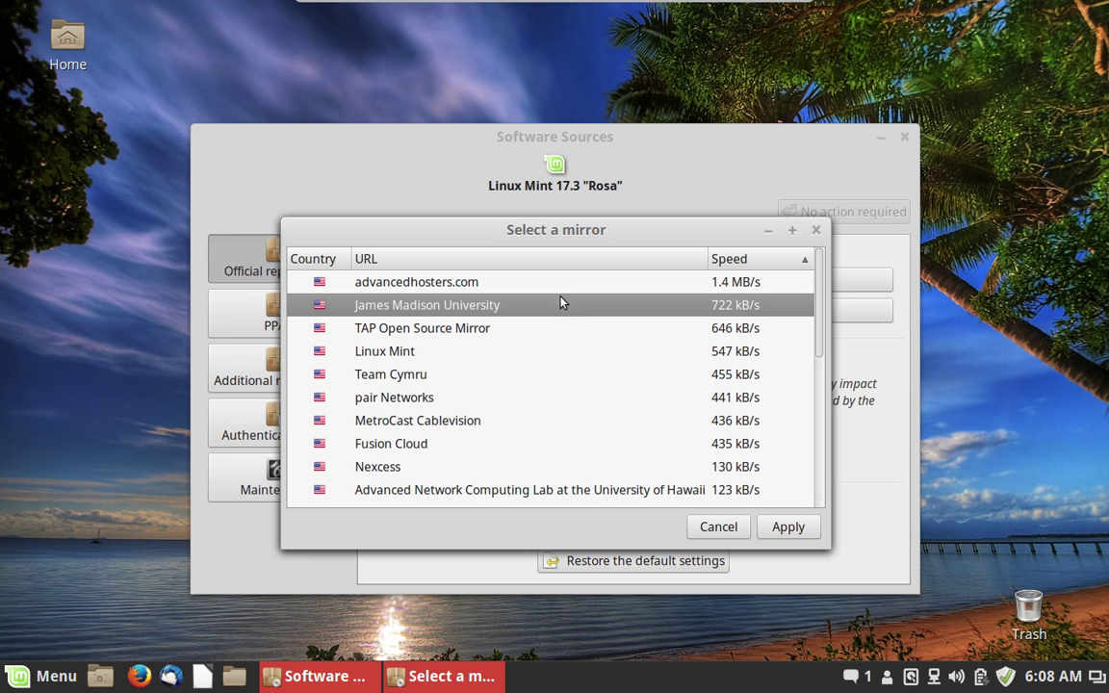
pyautogui.click(729, 535)
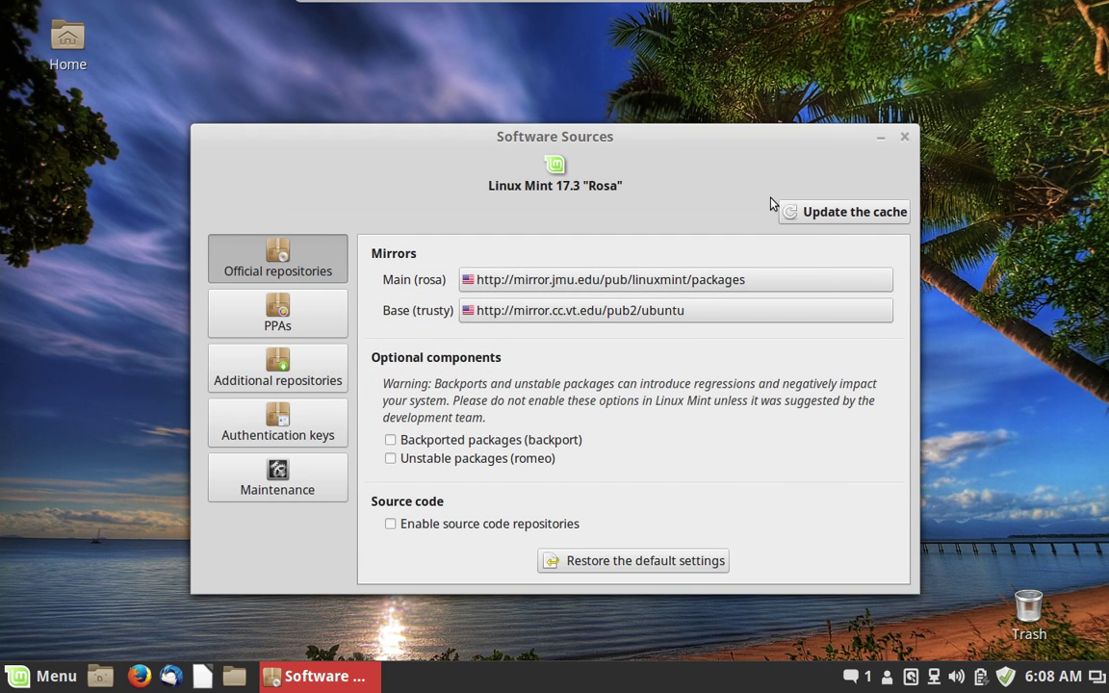
pyautogui.click(904, 138)
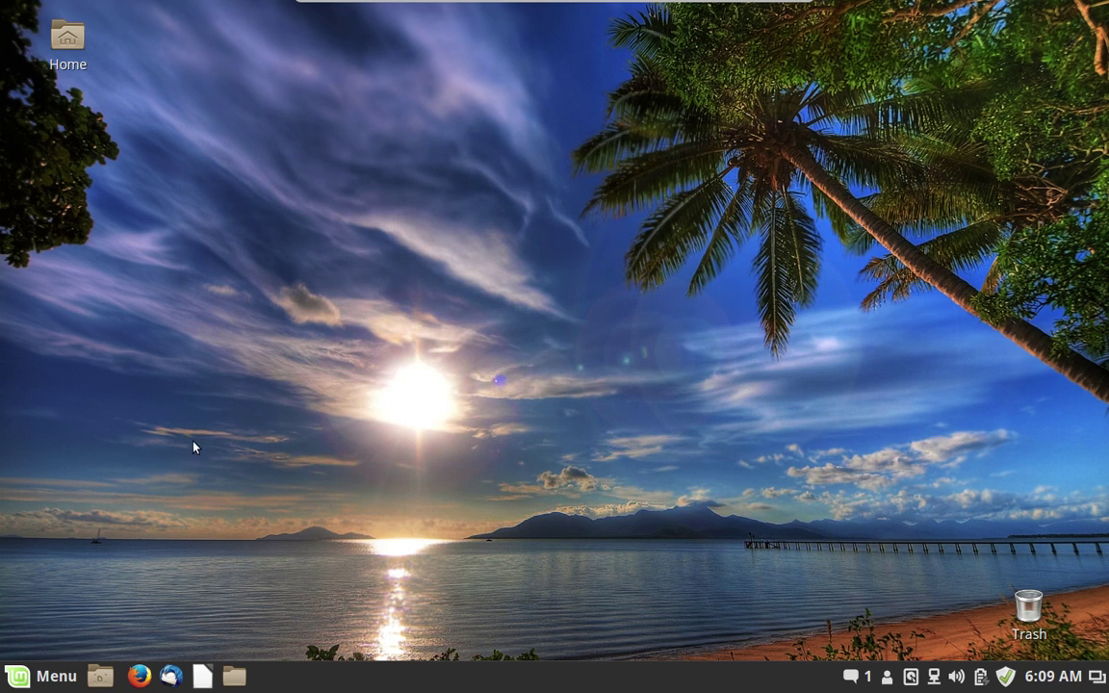
# - Launch Synaptic Package Manager from the administration applications, authenticating with the account password, and dismiss the Quick Introduction
pyautogui.click(29, 675)
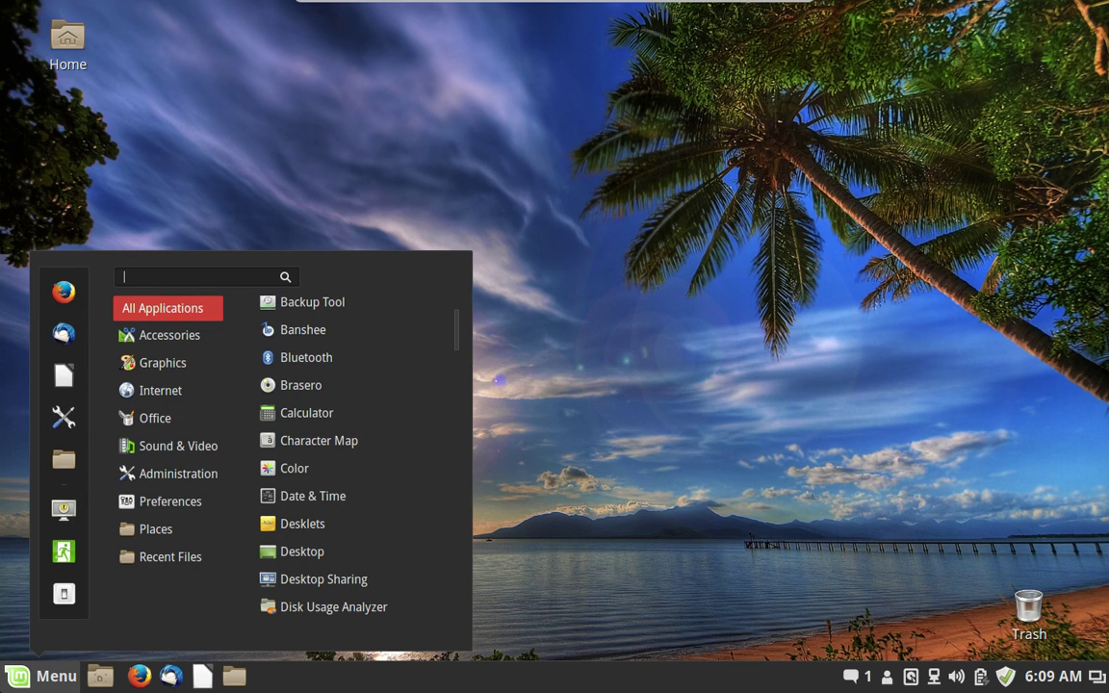
pyautogui.click(168, 474)
pyautogui.click(211, 408)
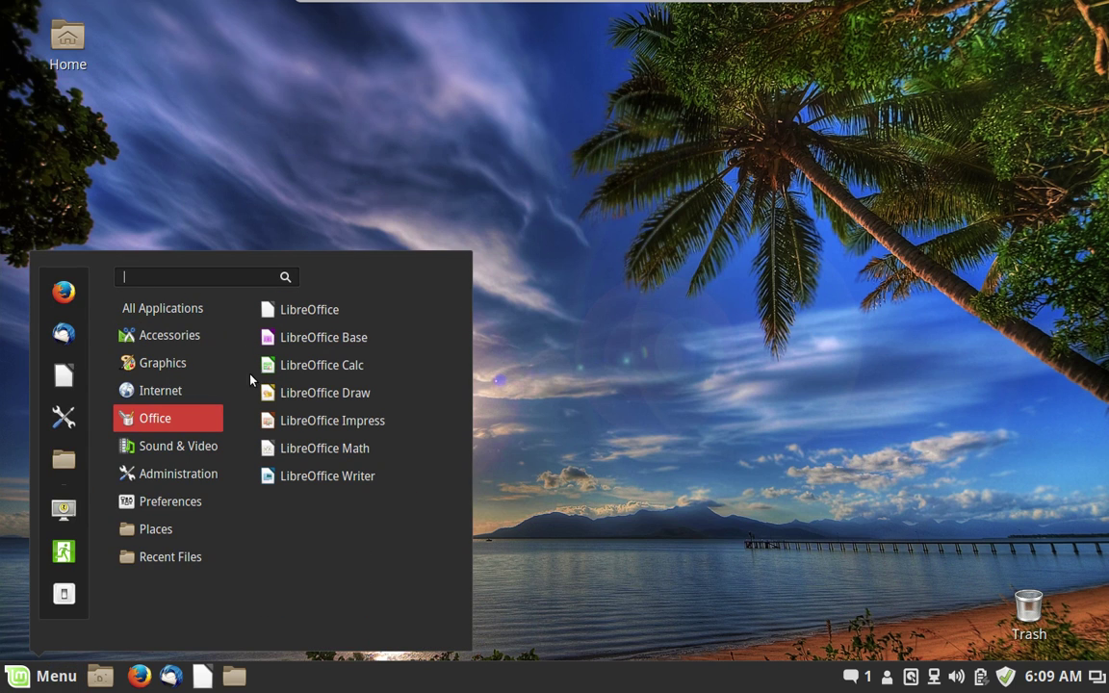
pyautogui.click(221, 476)
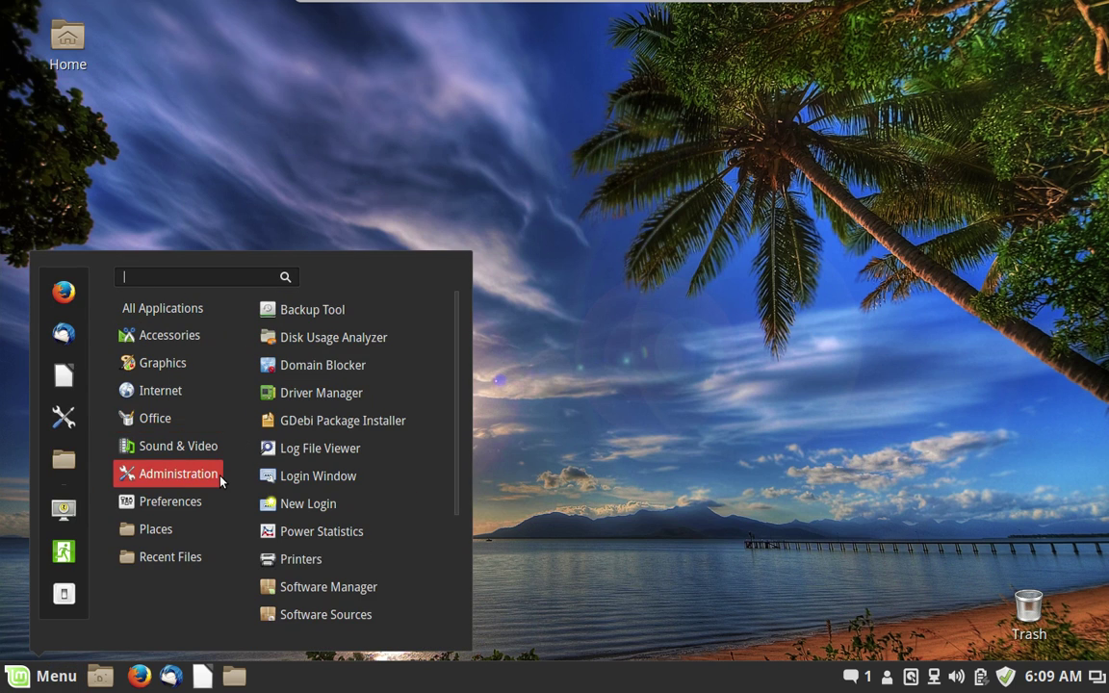
pyautogui.scroll(-3, 346, 537)
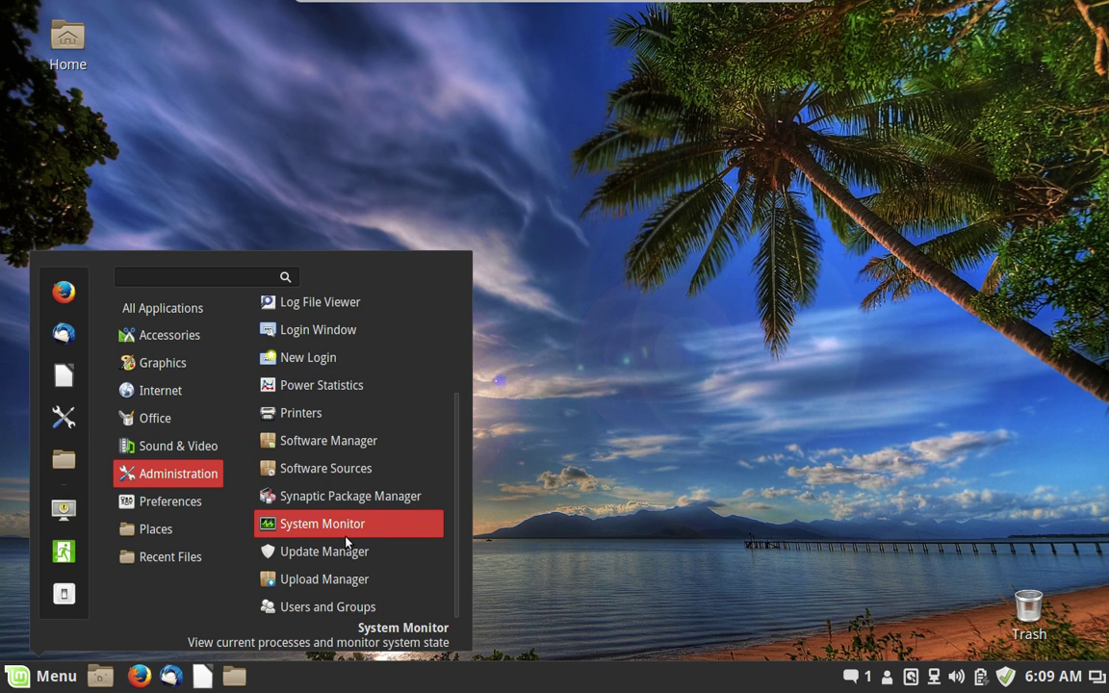
pyautogui.click(402, 496)
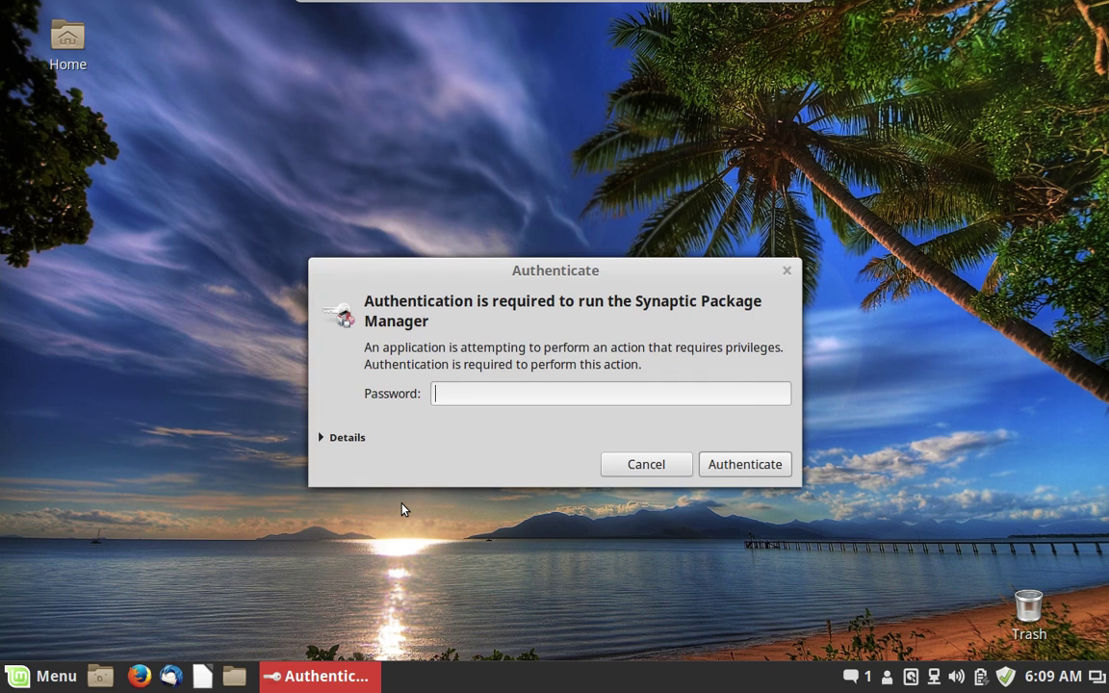
pyautogui.write('••••••••')
pyautogui.press('Return')
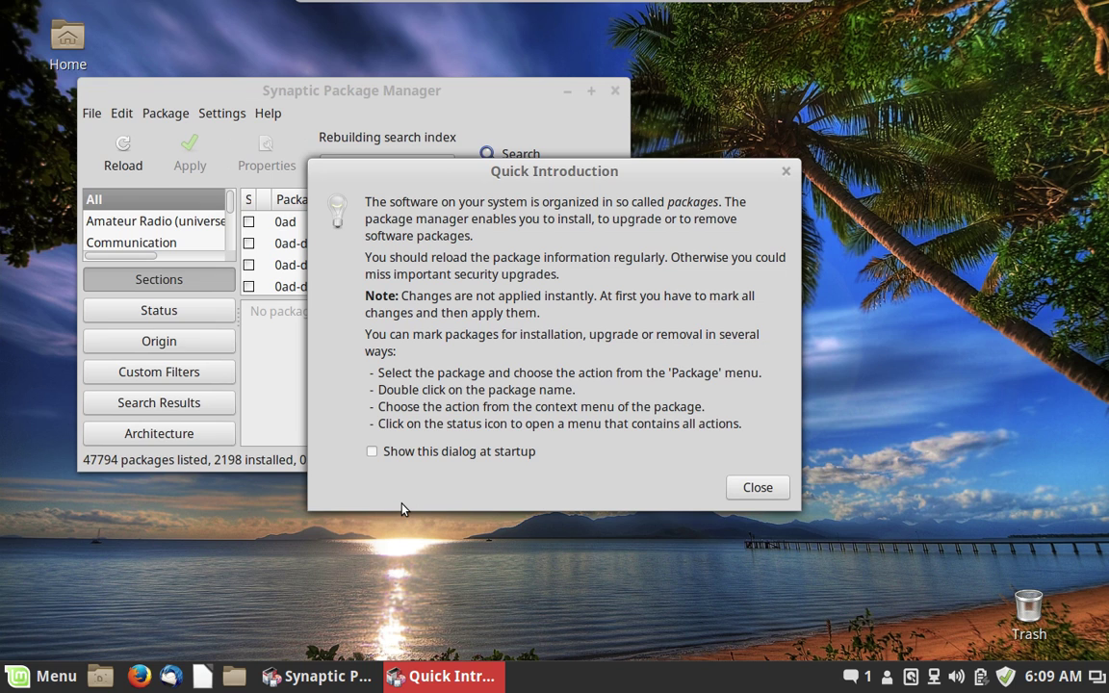
pyautogui.press('Return')
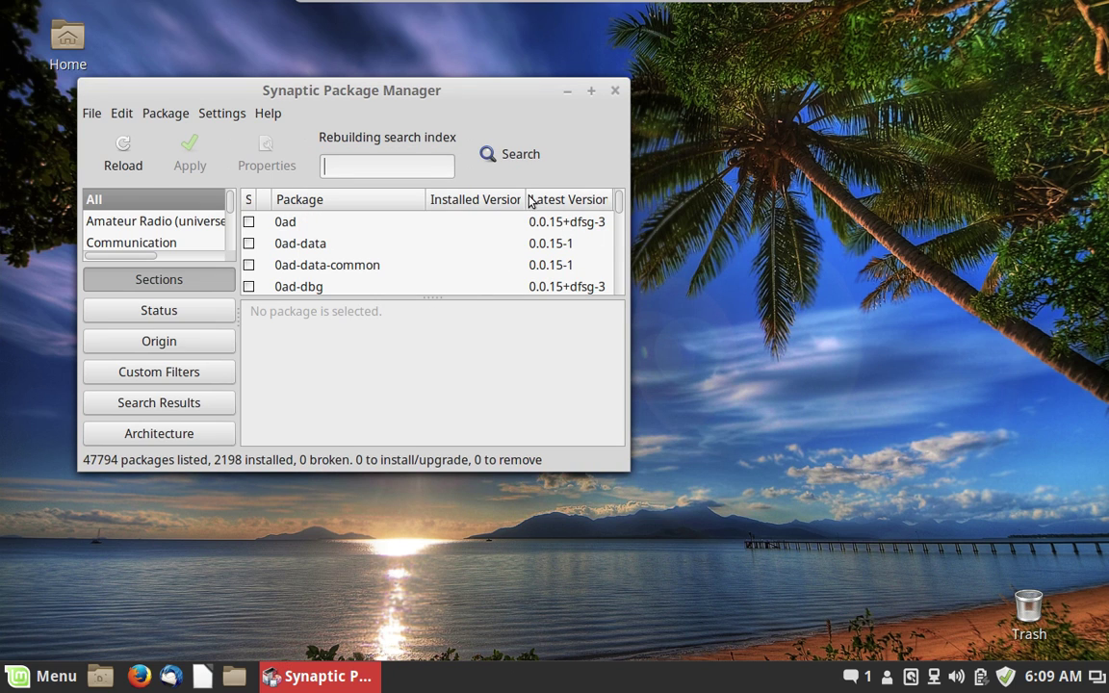
# - View Synaptic's package groupings by status, origin and custom filters, return to sections, and close the package manager
pyautogui.moveTo(504, 91); pyautogui.dragTo(678, 139)
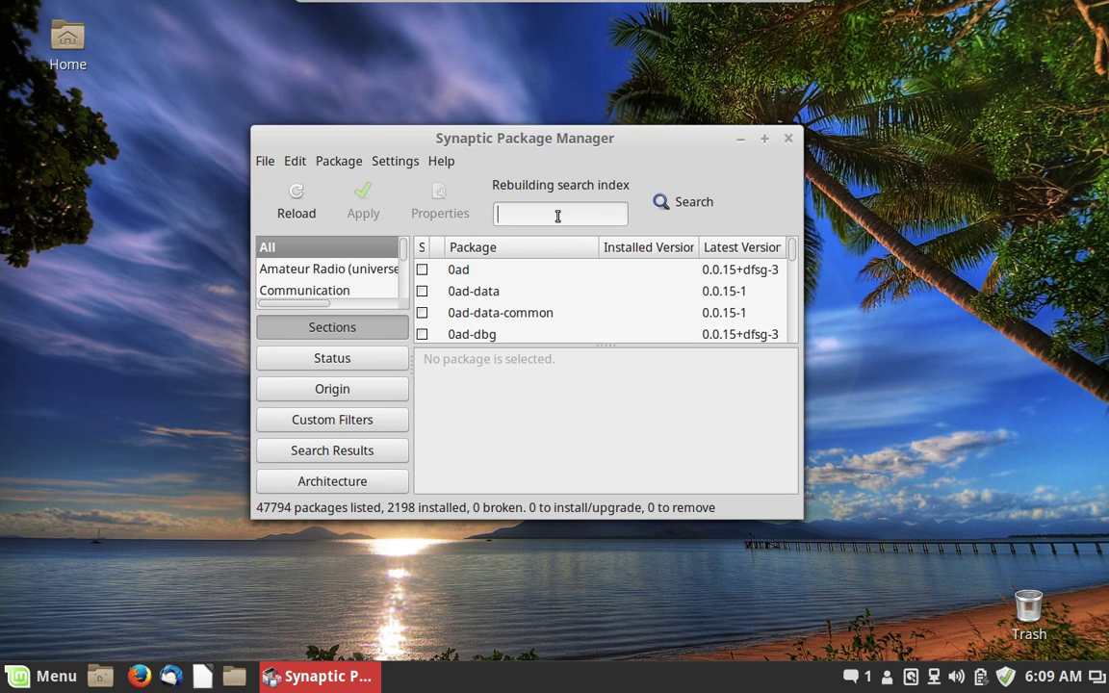
pyautogui.click(337, 359)
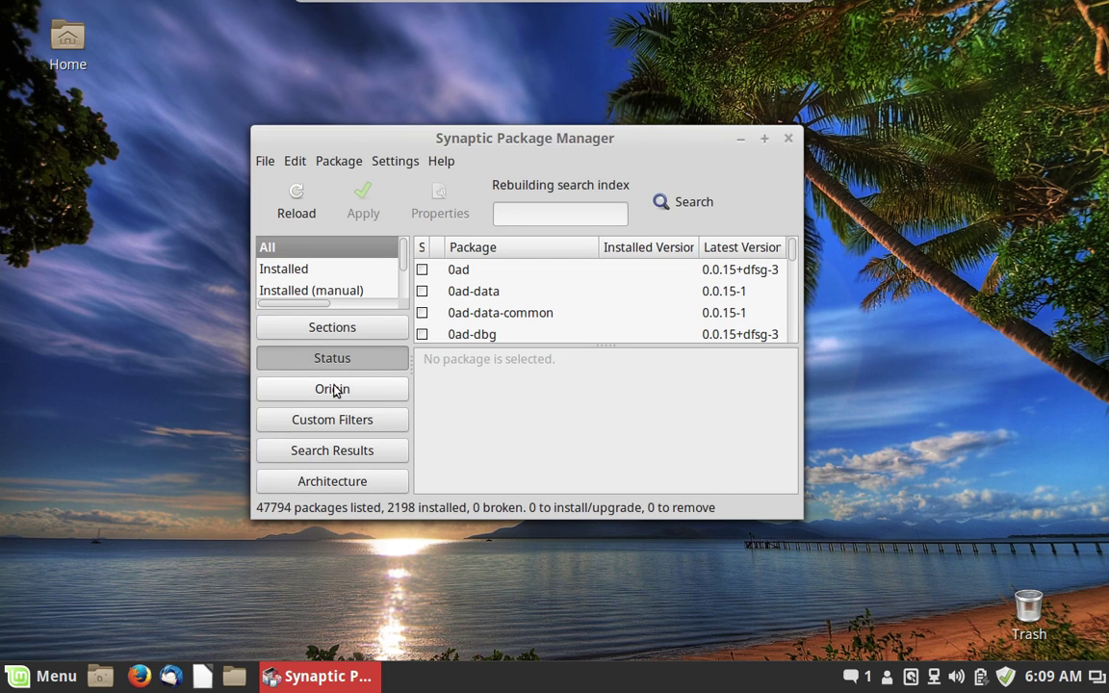
pyautogui.click(325, 396)
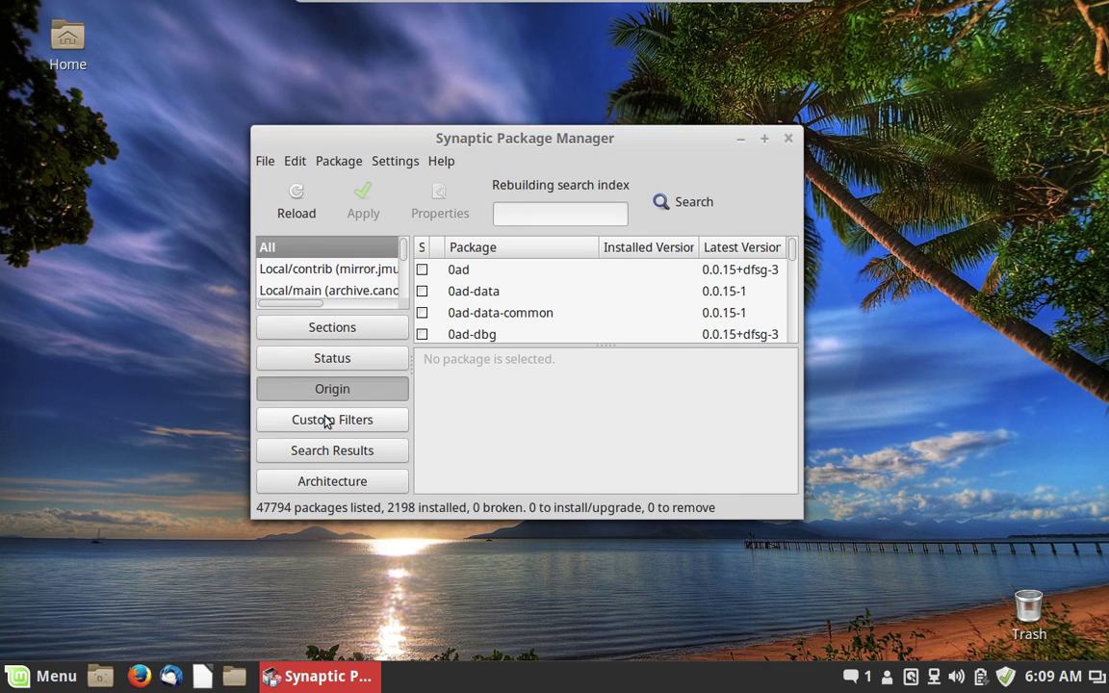
pyautogui.click(321, 430)
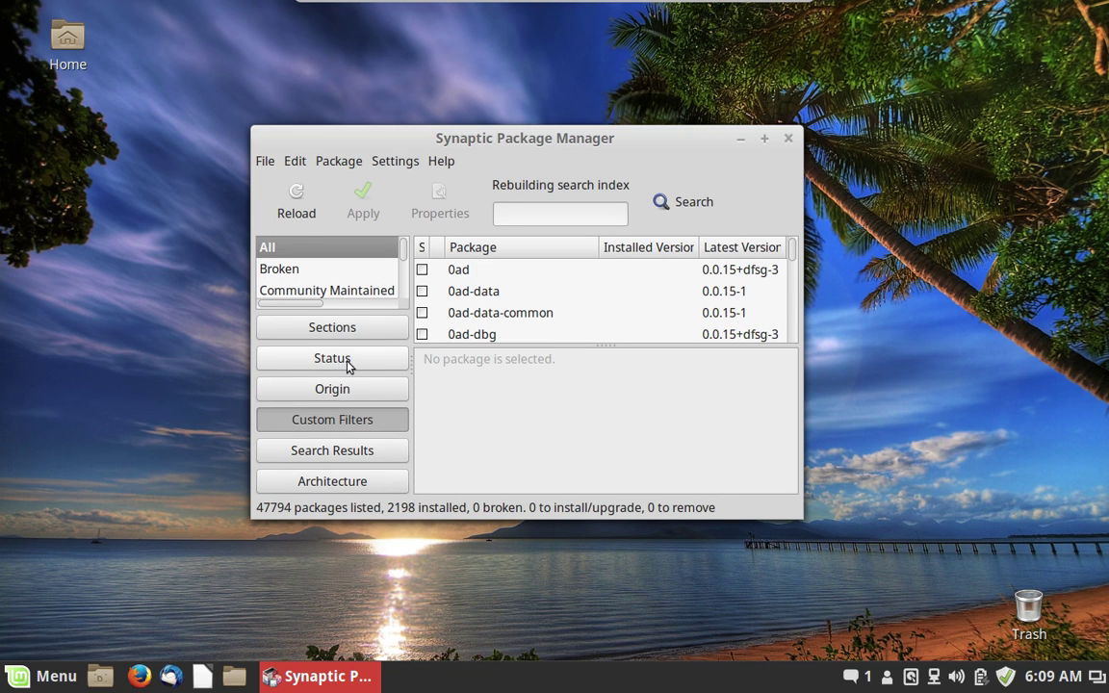
pyautogui.click(377, 329)
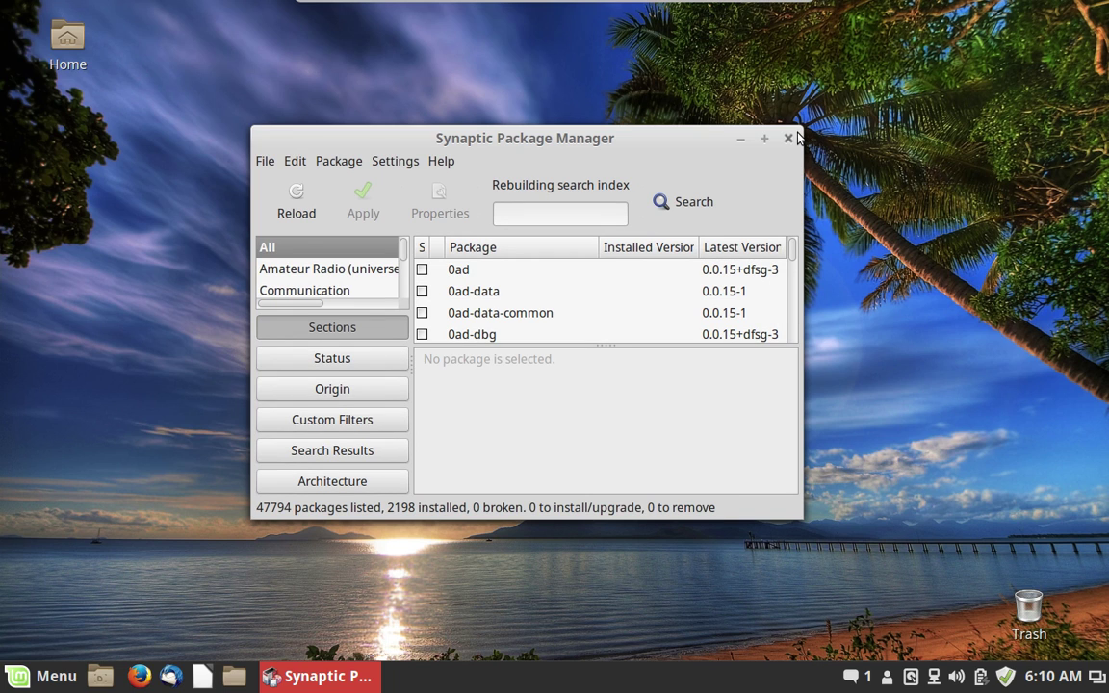
pyautogui.click(788, 138)
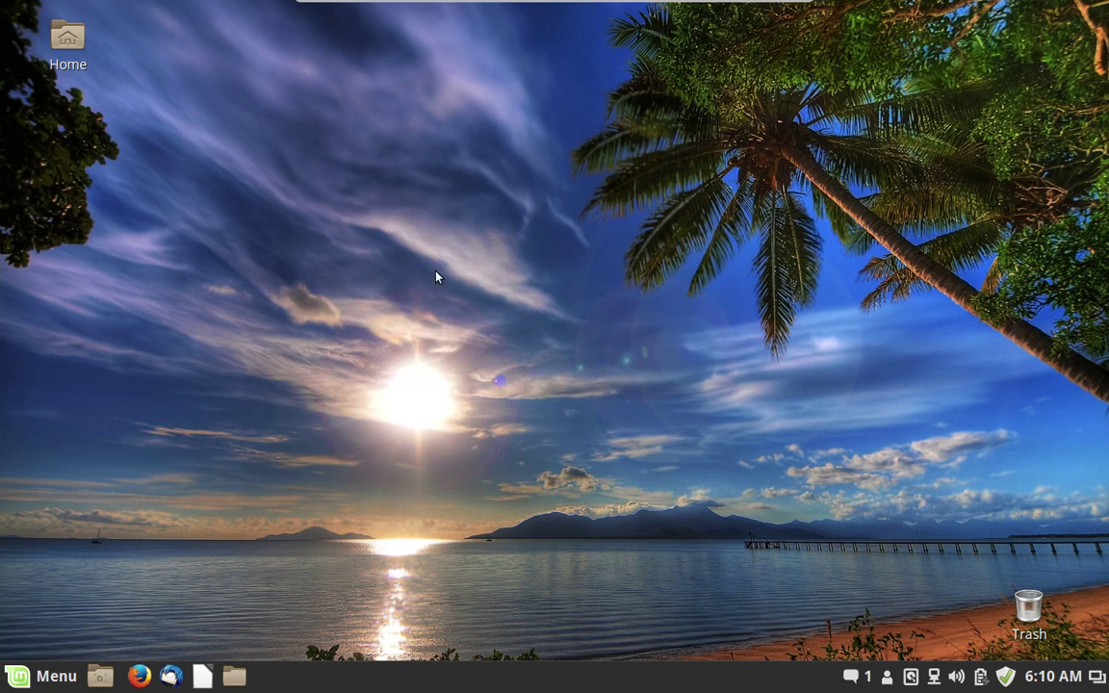
# - Launch System Monitor from the administration applications and move its window toward the middle of the desktop
pyautogui.click(39, 675)
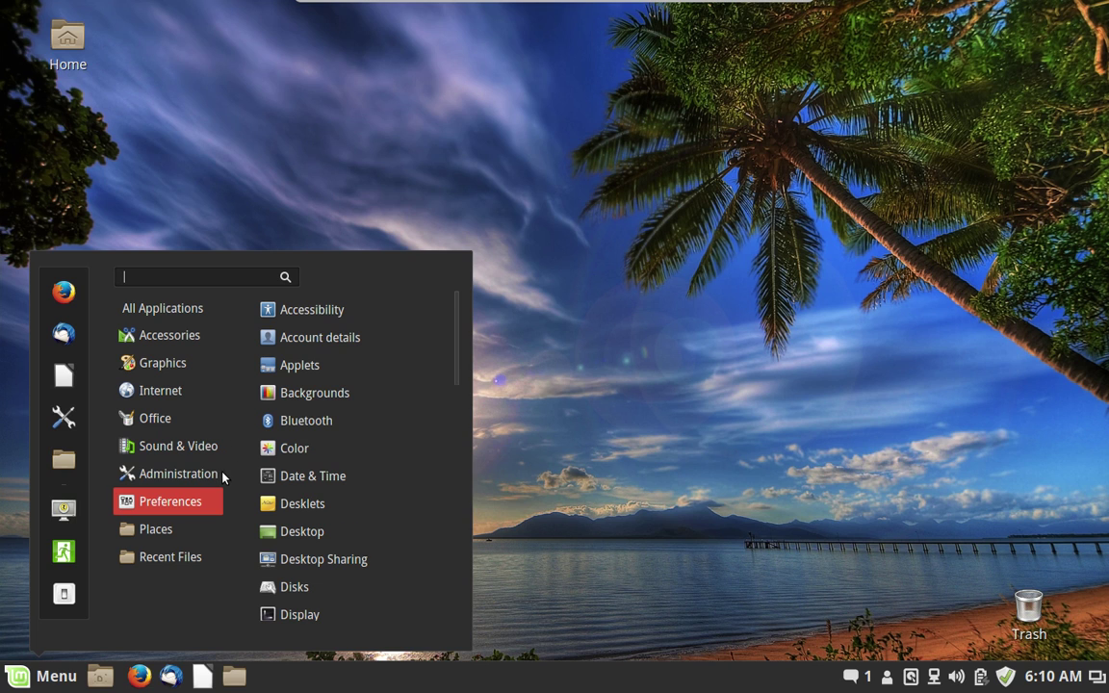
pyautogui.moveTo(215, 478)
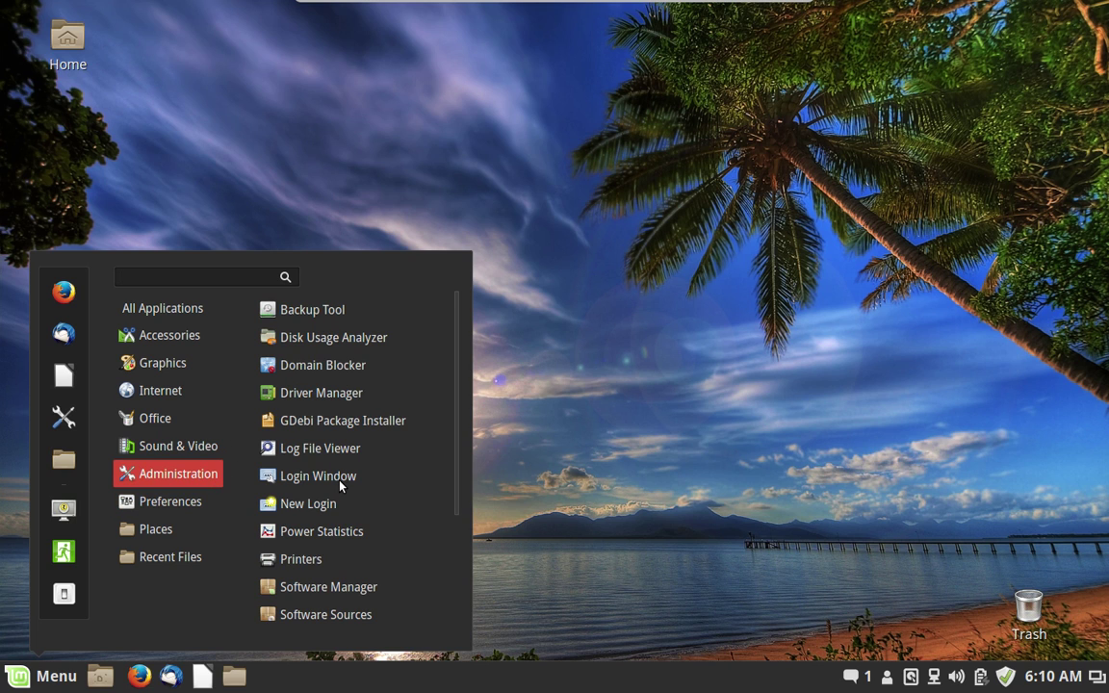
pyautogui.scroll(-2, 340, 482)
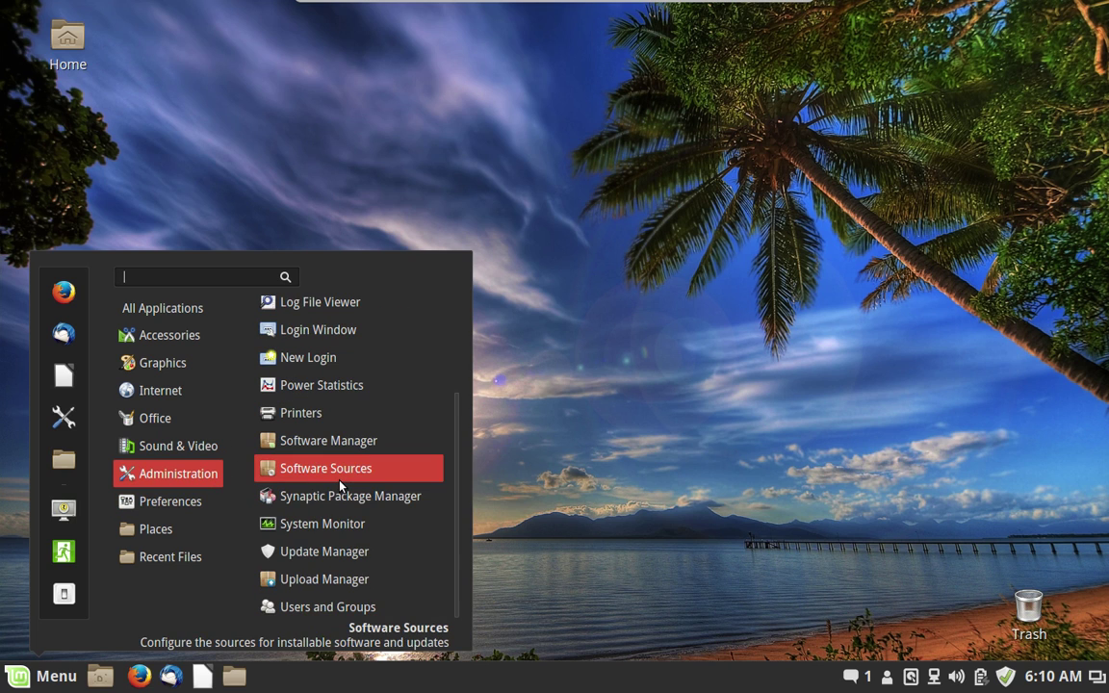
pyautogui.click(394, 531)
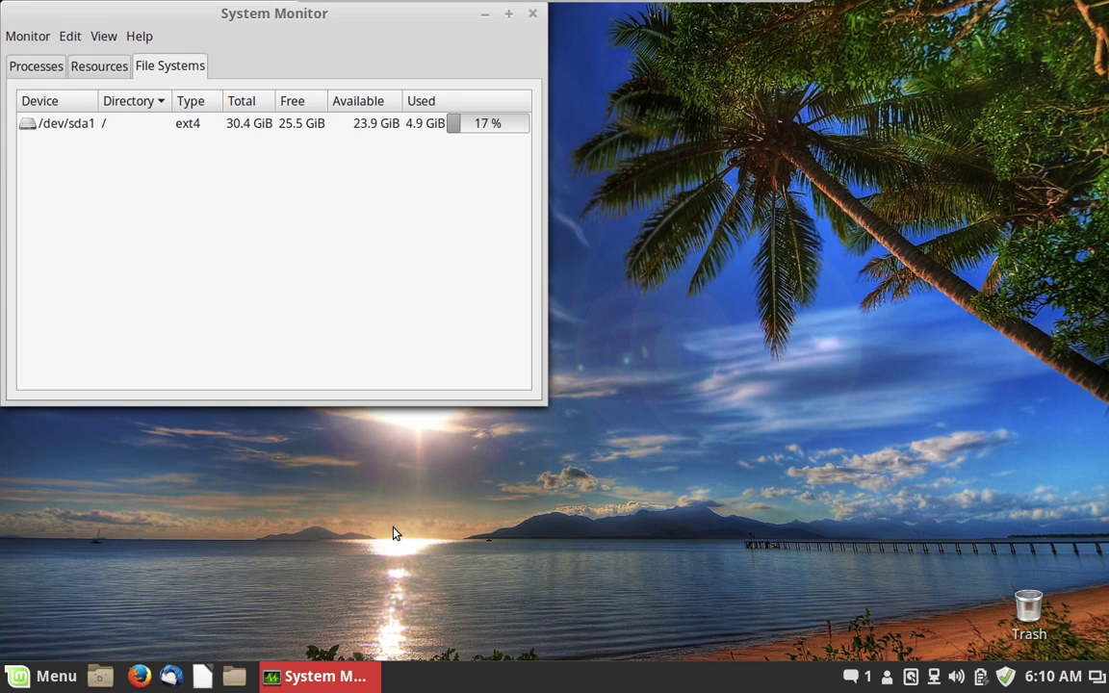
pyautogui.moveTo(475, 23); pyautogui.dragTo(777, 125)
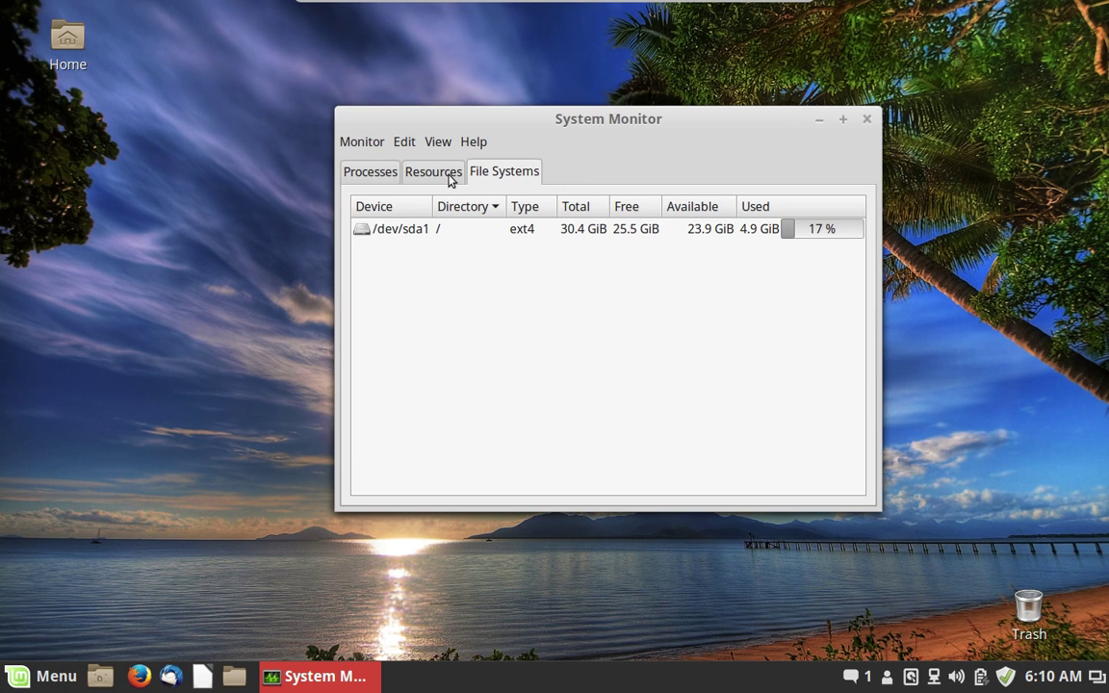
# - View the running processes and the resource usage graphs in System Monitor, and close it
pyautogui.click(377, 172)
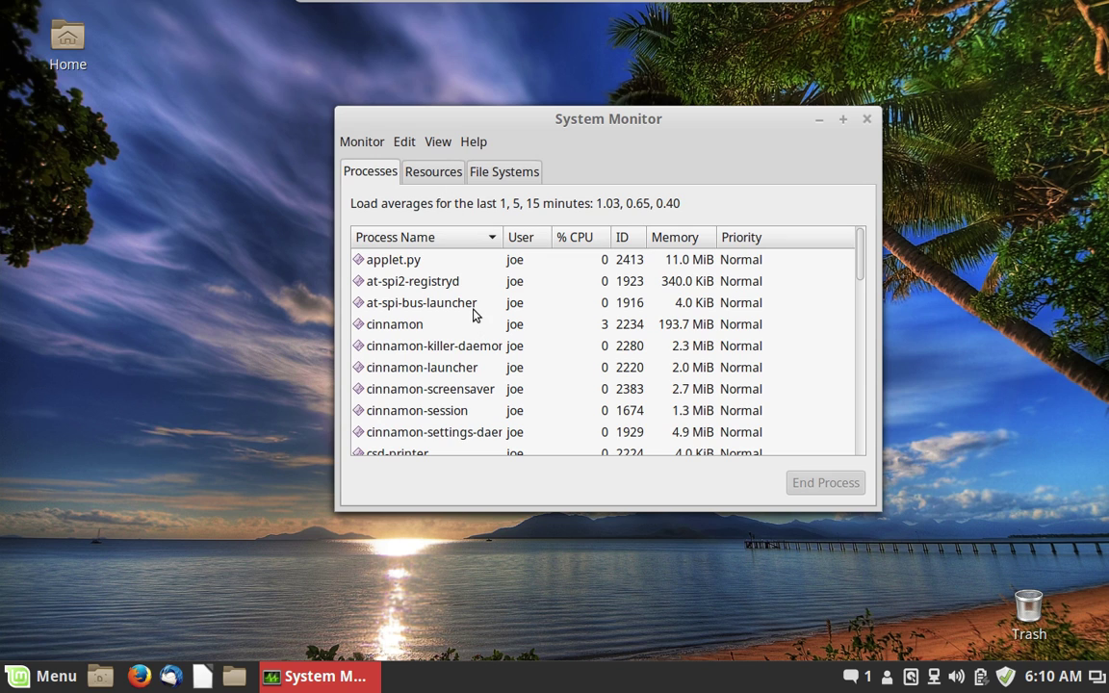
pyautogui.click(453, 177)
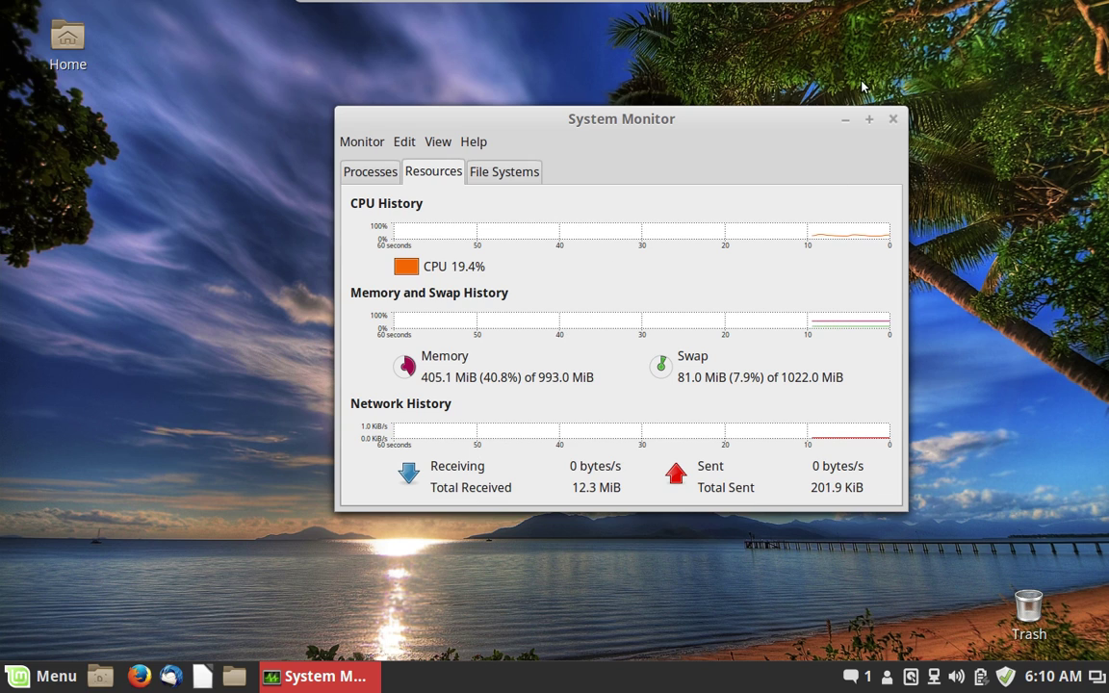
pyautogui.click(893, 120)
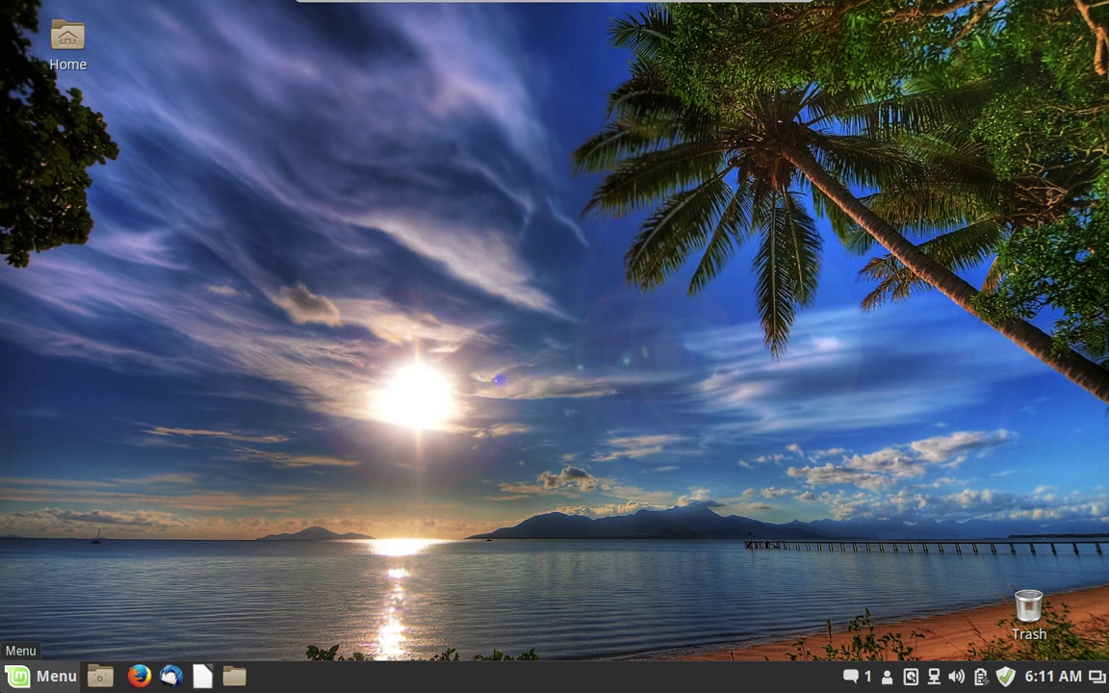
# - Launch Users and Groups from the administration applications, authenticating with the account password
pyautogui.click(43, 675)
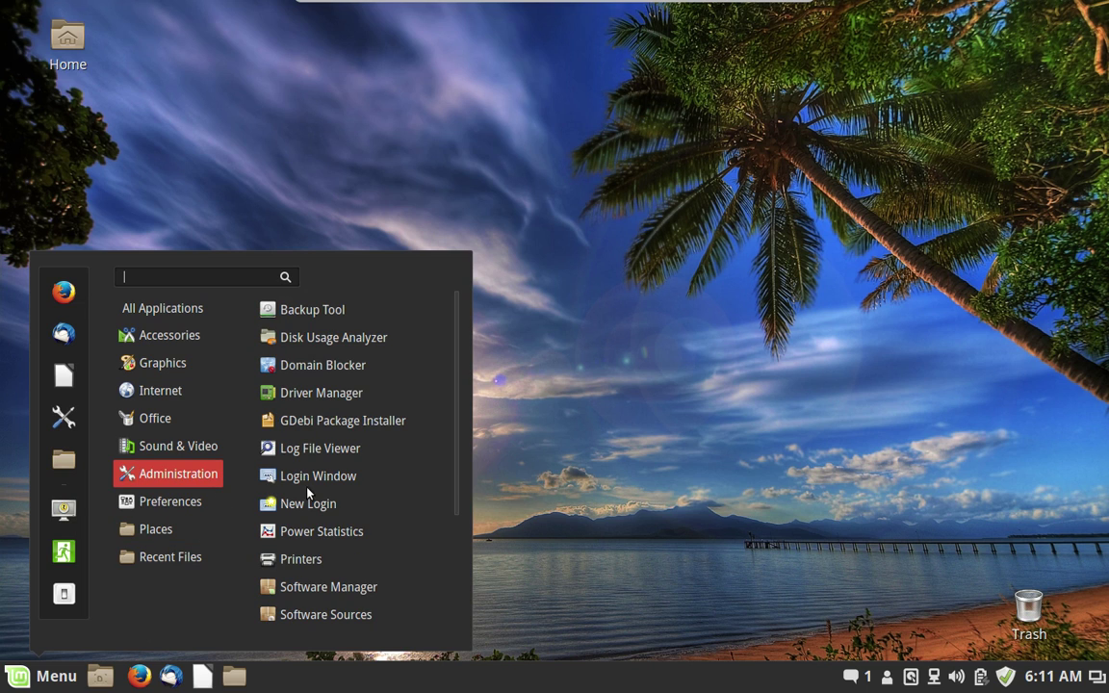
pyautogui.scroll(-3, 336, 539)
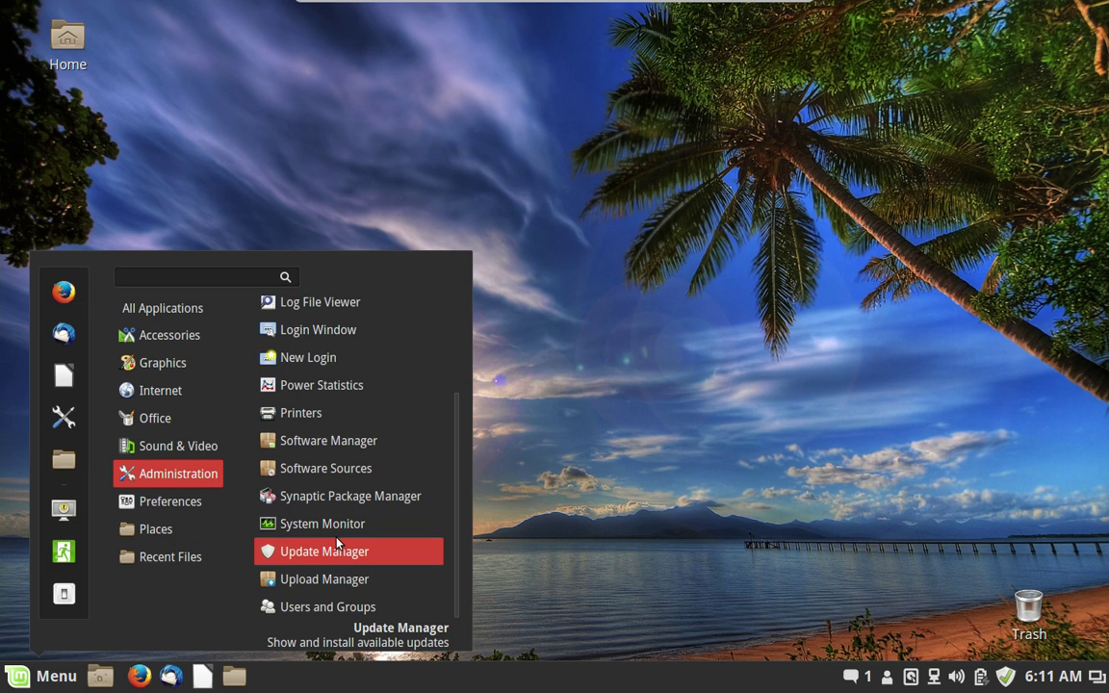
pyautogui.click(366, 612)
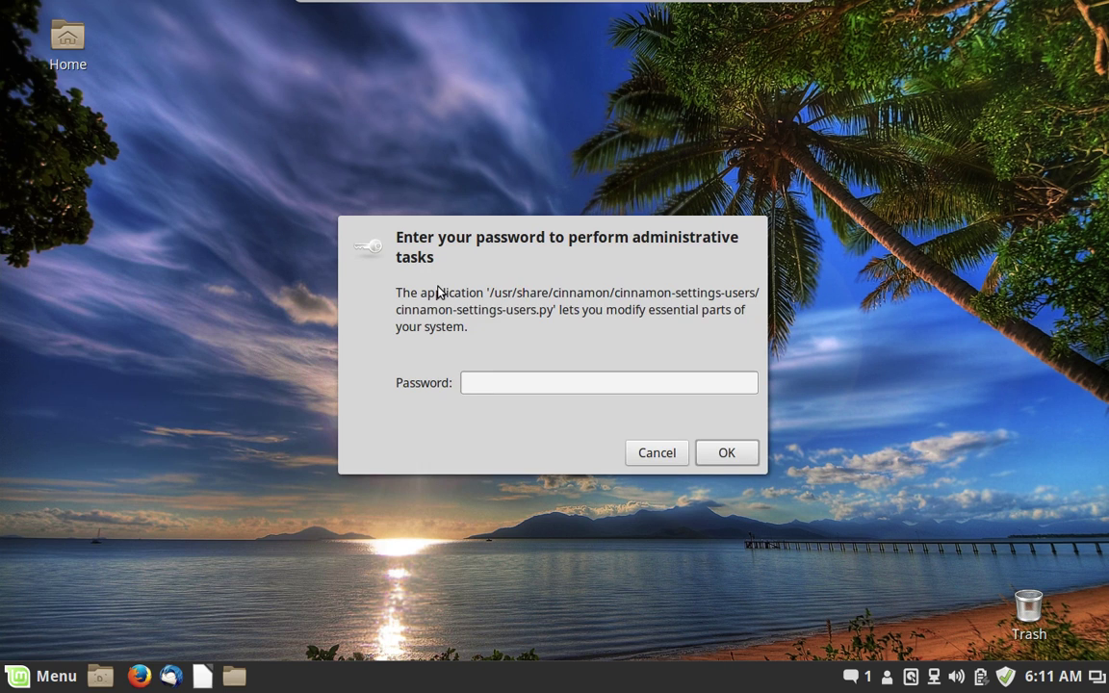
pyautogui.write('********')
pyautogui.press('Return')
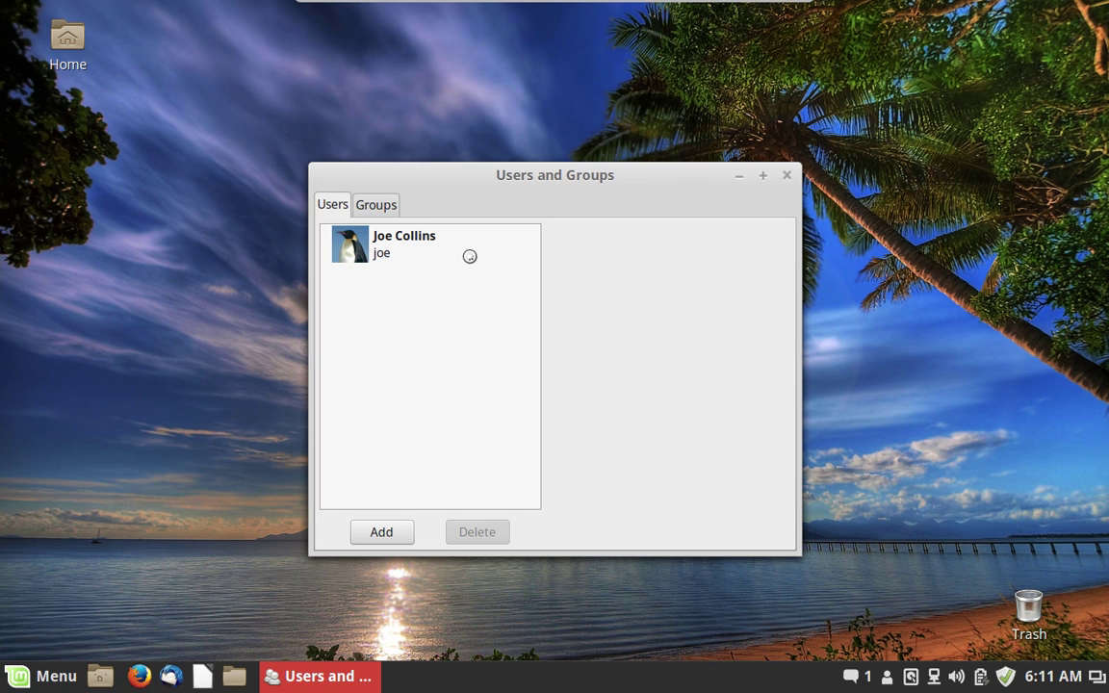
# - Show the existing user's account settings and view the selectable profile pictures without choosing one
pyautogui.click(410, 256)
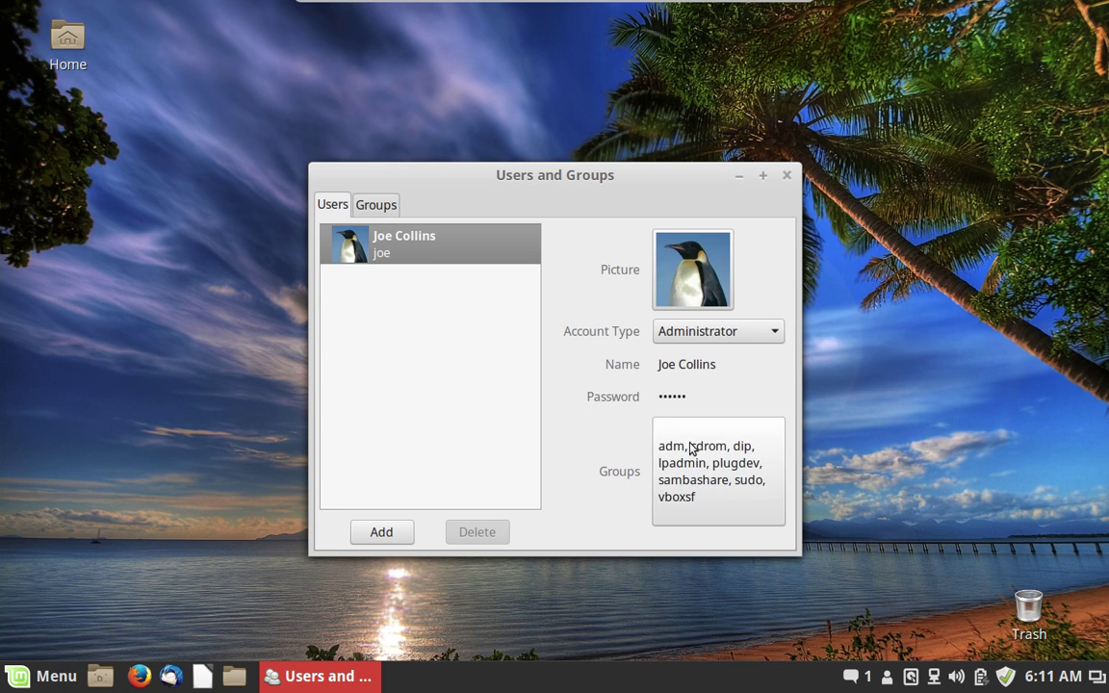
pyautogui.click(688, 282)
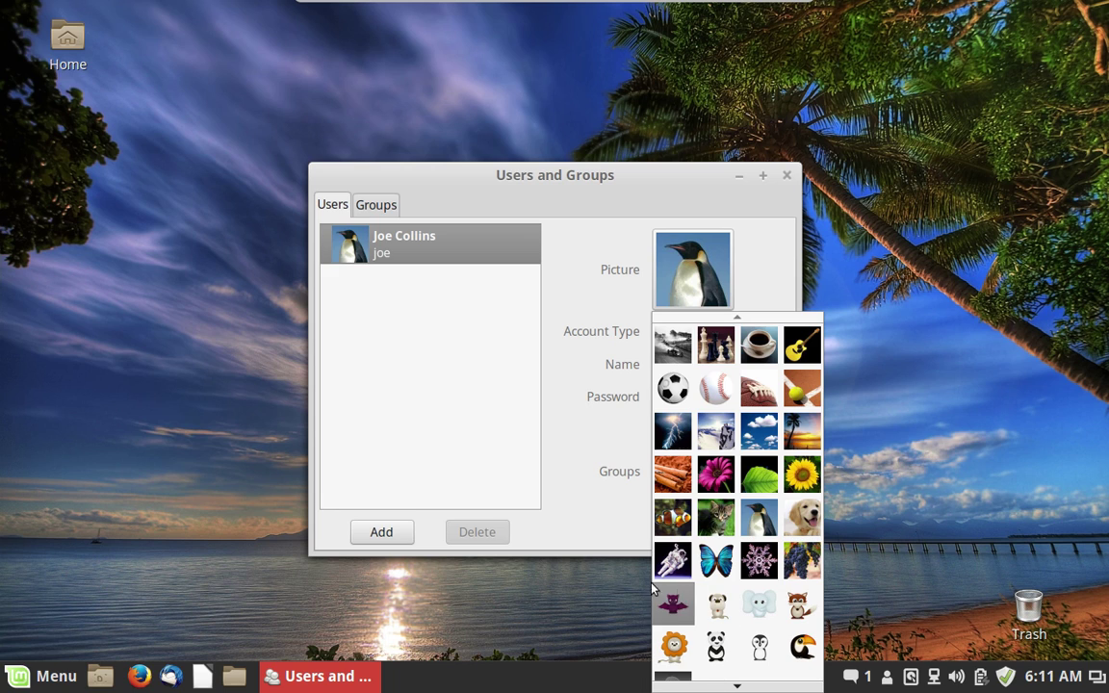
pyautogui.click(642, 237)
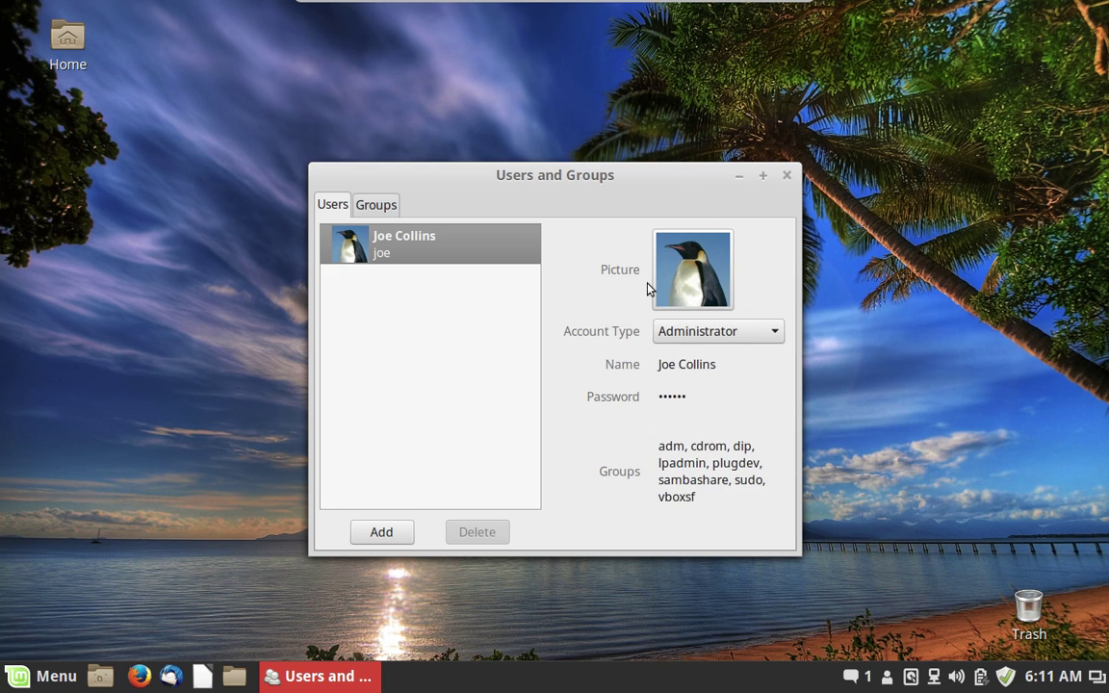
# - Examine the full list of the user's group memberships, dismiss it without changes, and close Users and Groups
pyautogui.click(732, 477)
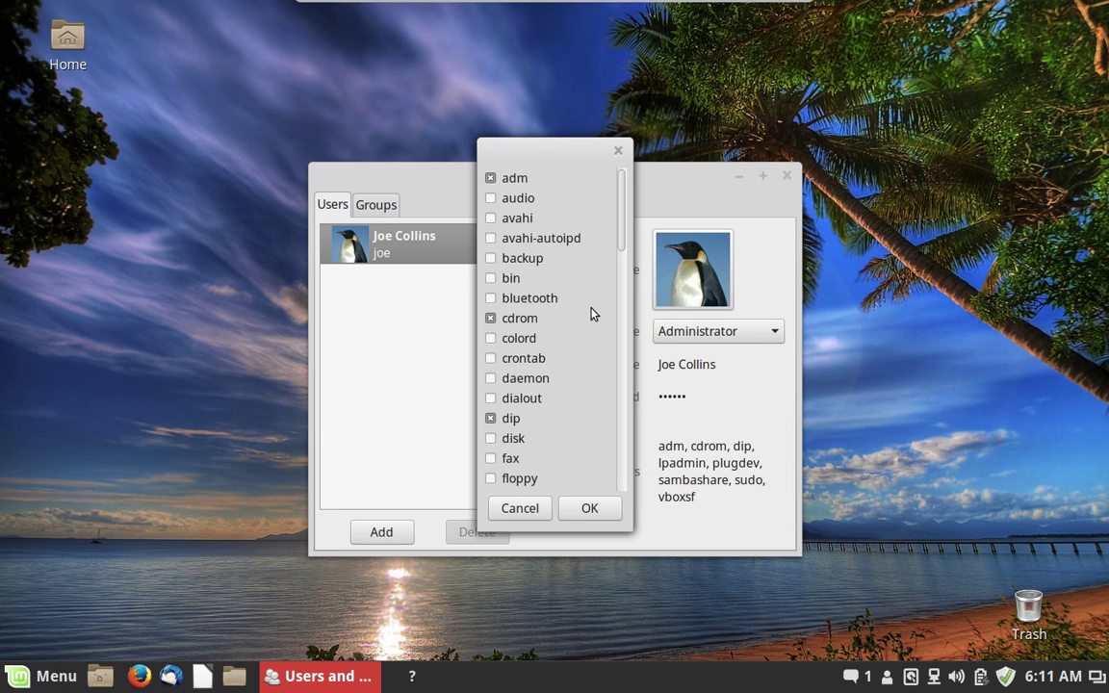
pyautogui.scroll(-10, 589, 311)
pyautogui.scroll(-6, 590, 311)
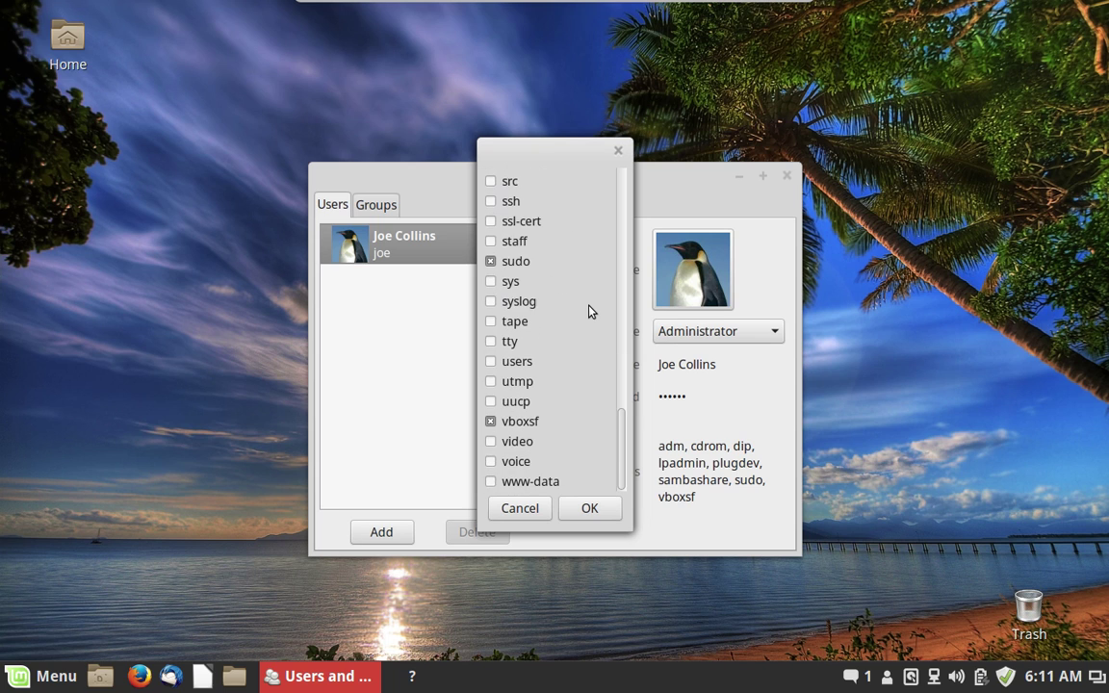
pyautogui.click(618, 153)
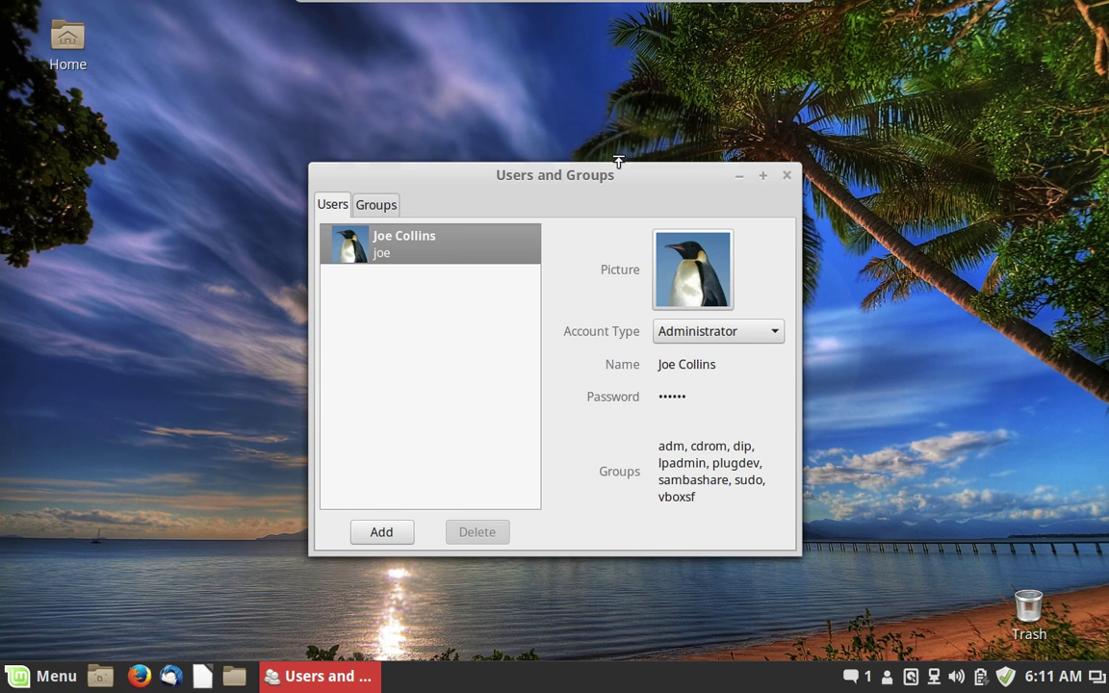
pyautogui.click(786, 176)
# - Open Account details, view the selectable profile pictures without choosing one, and close the window
pyautogui.press('super')
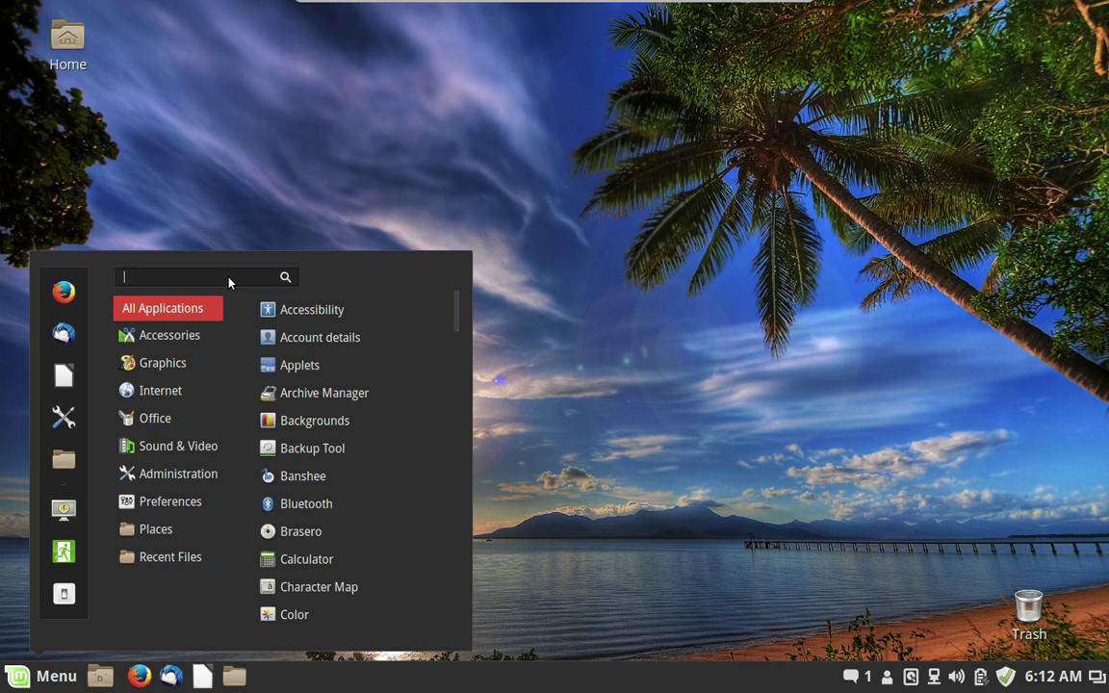
pyautogui.write('accou')
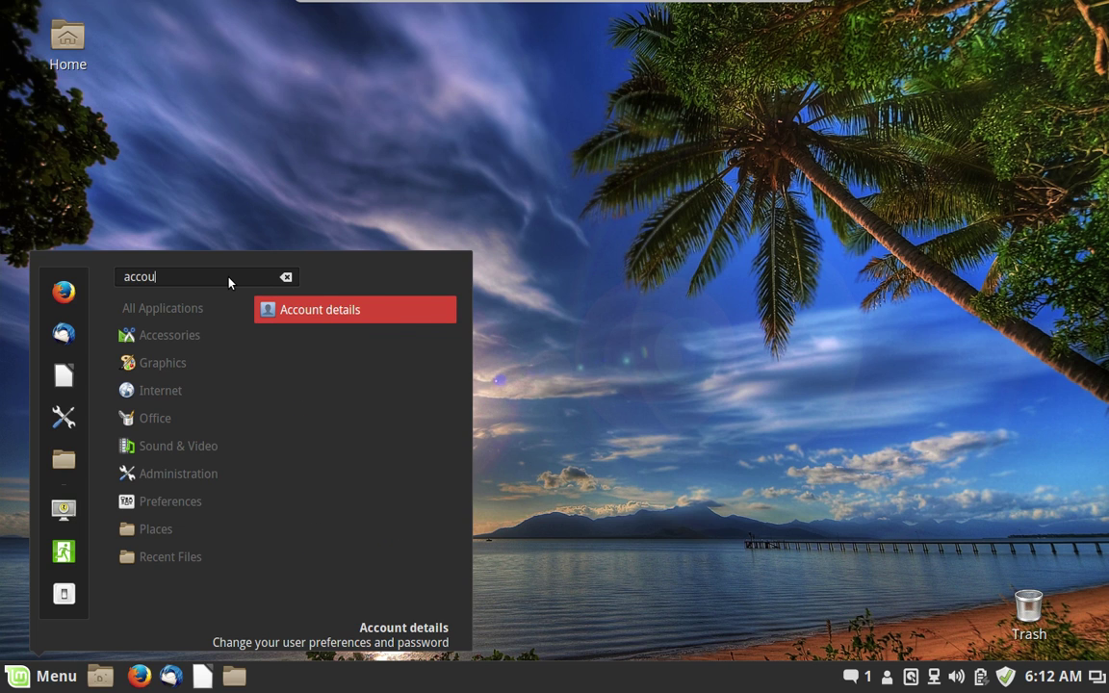
pyautogui.click(364, 319)
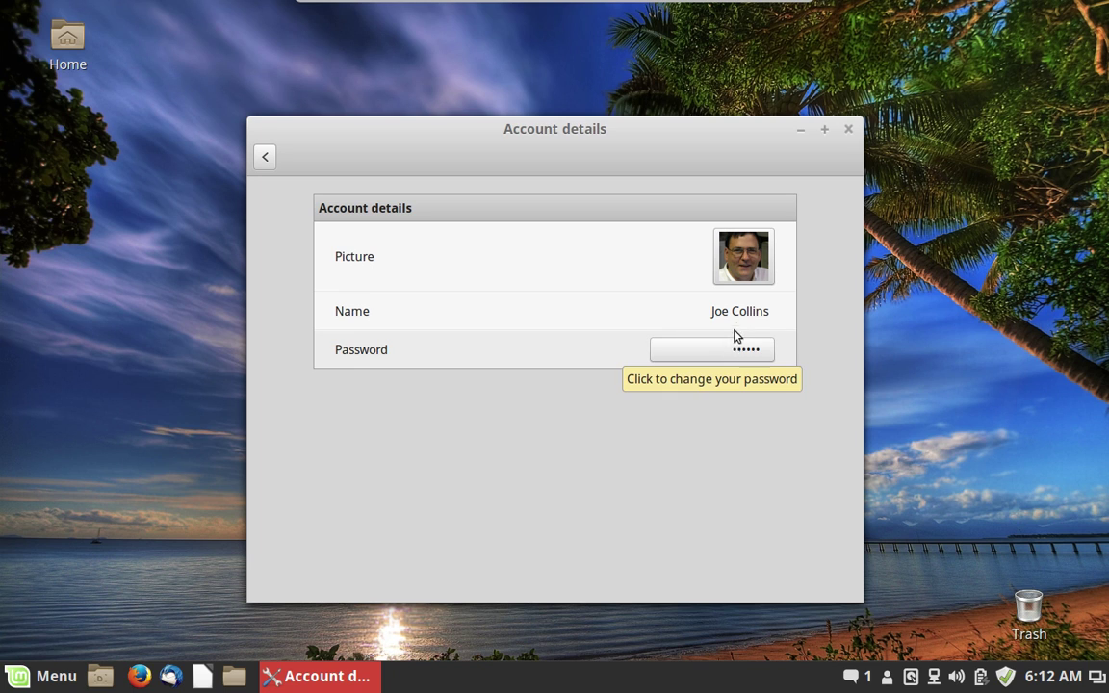
pyautogui.click(748, 263)
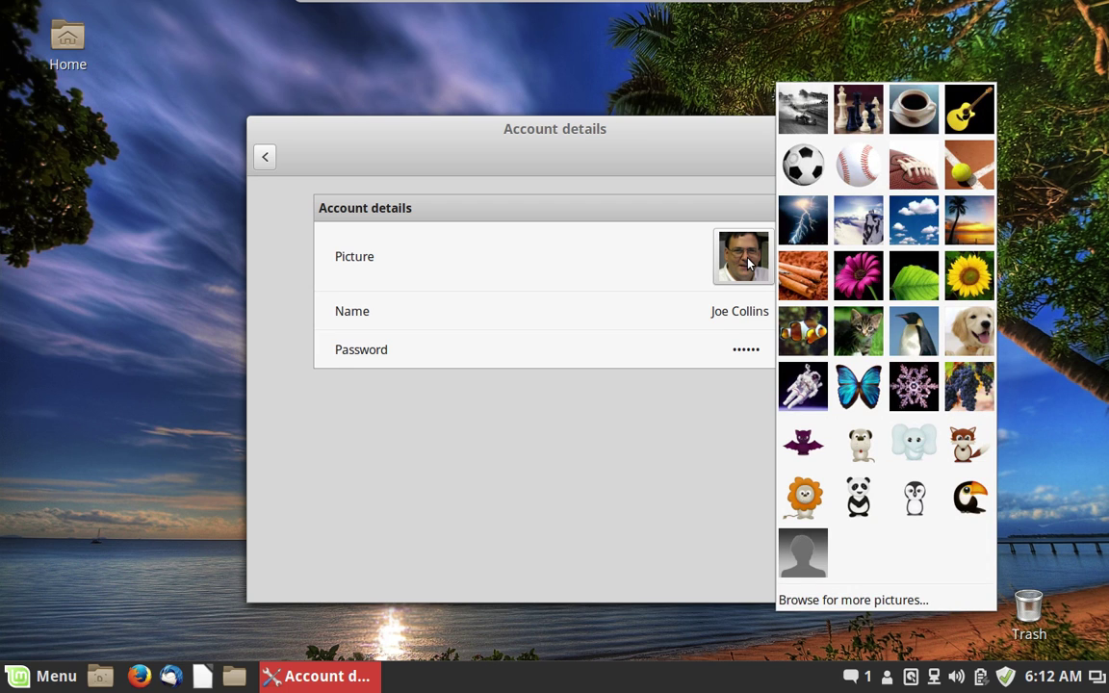
pyautogui.click(685, 141)
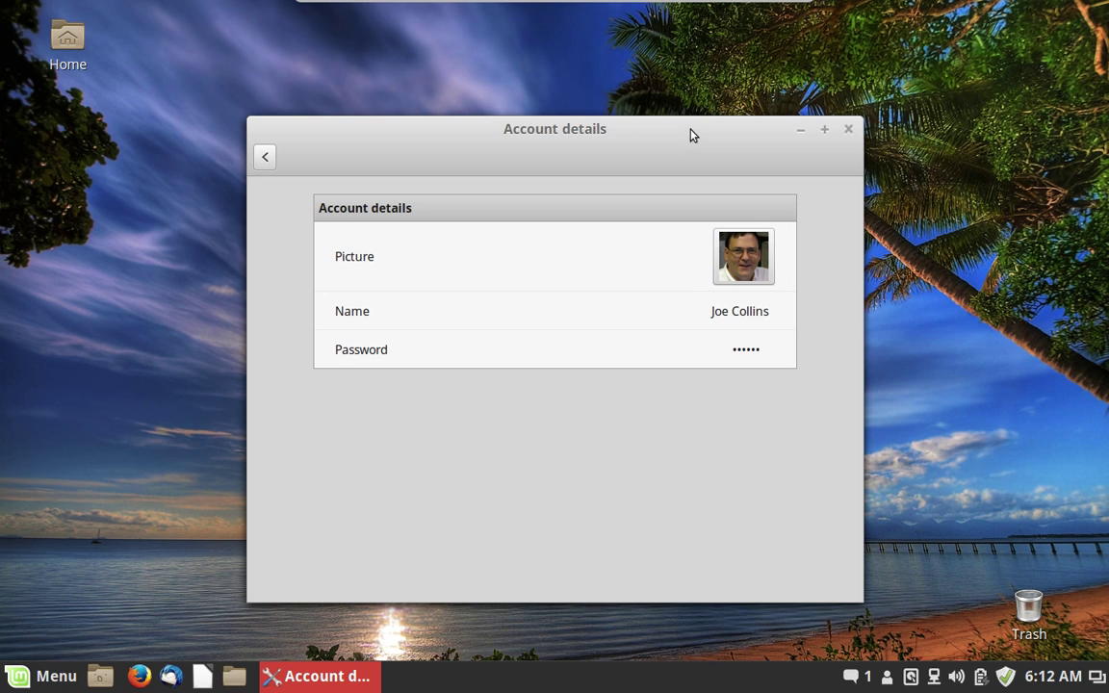
pyautogui.moveTo(690, 134); pyautogui.dragTo(677, 135)
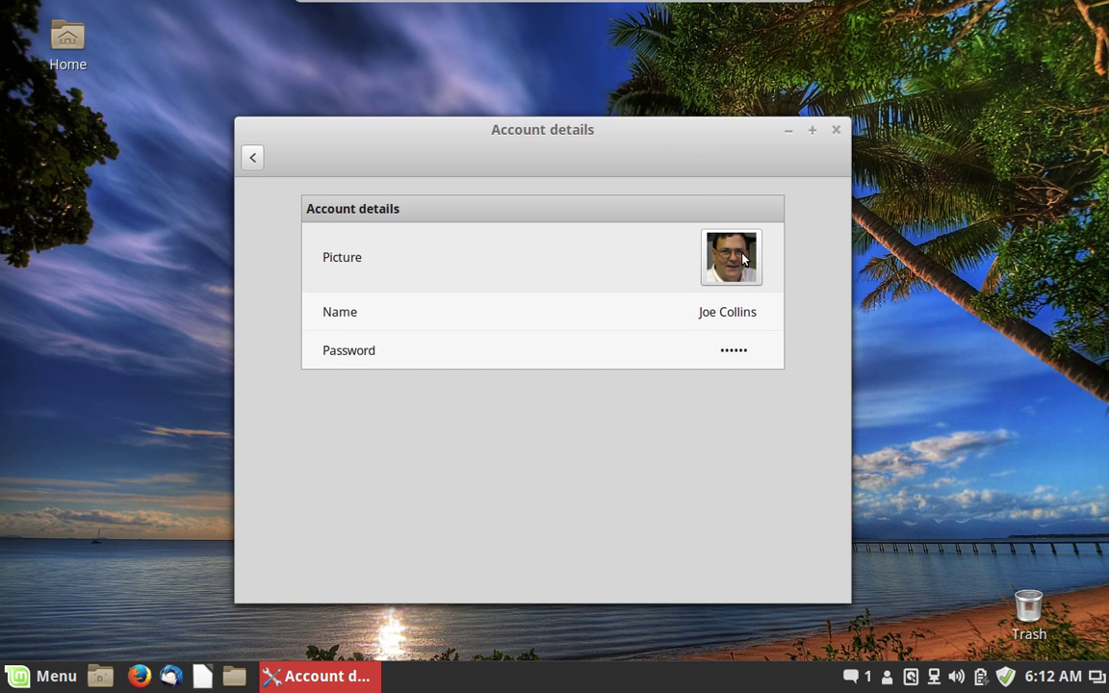
pyautogui.click(836, 134)
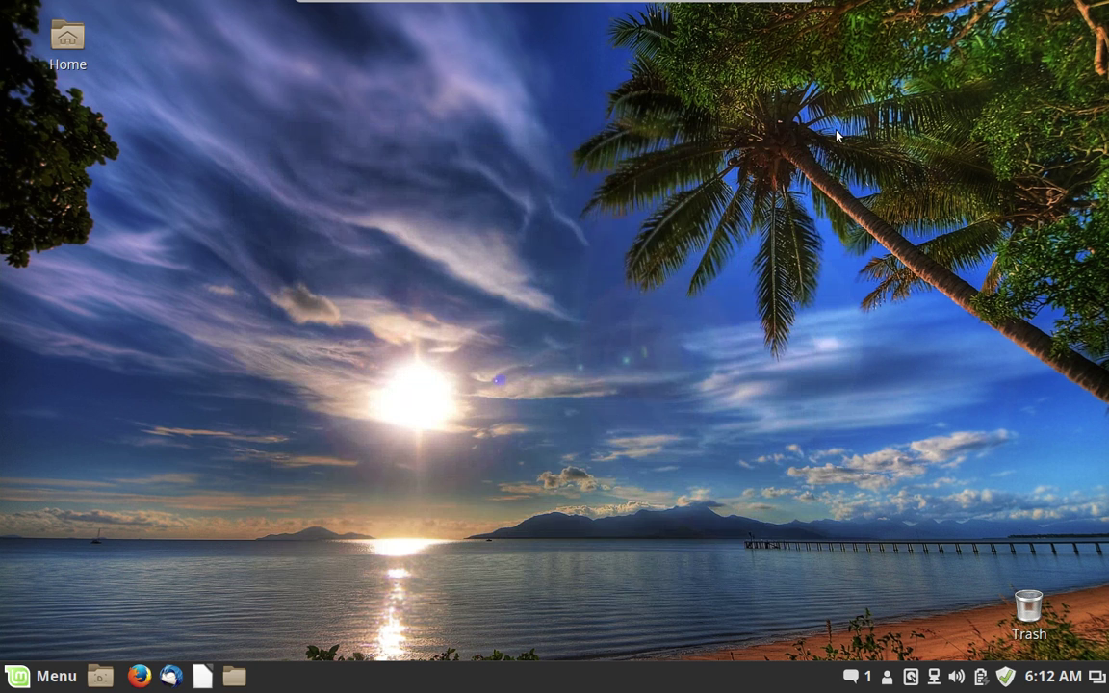
# - Find Users and Groups by searching the applications for "users", and launch it, authenticating with the account password
pyautogui.click(37, 676)
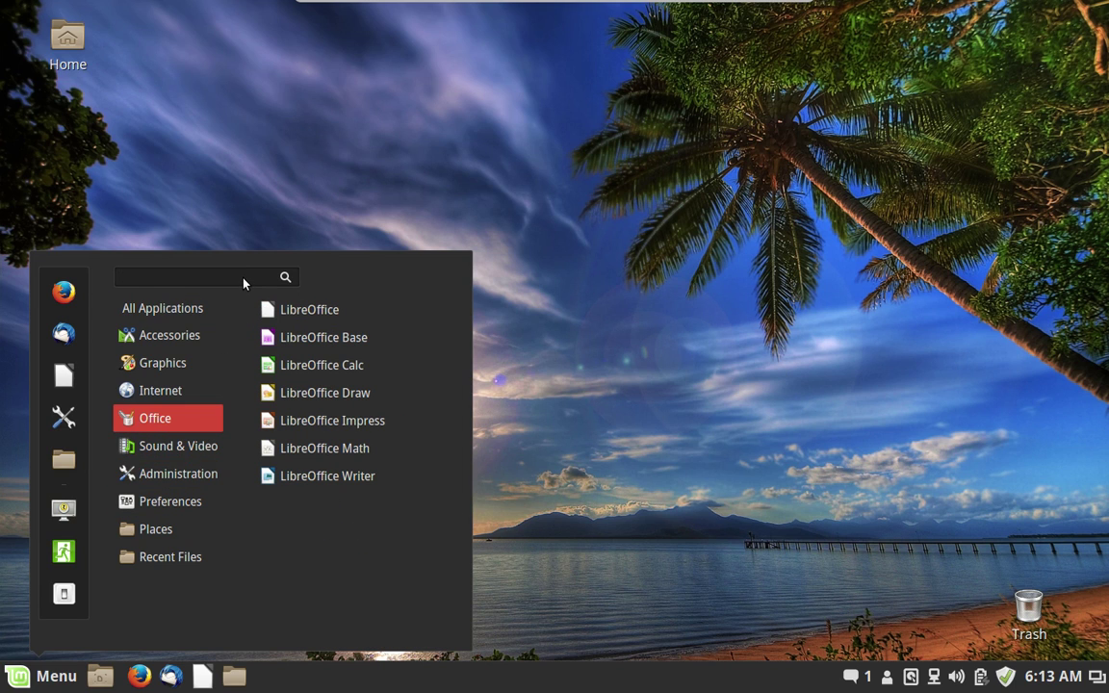
pyautogui.write('users')
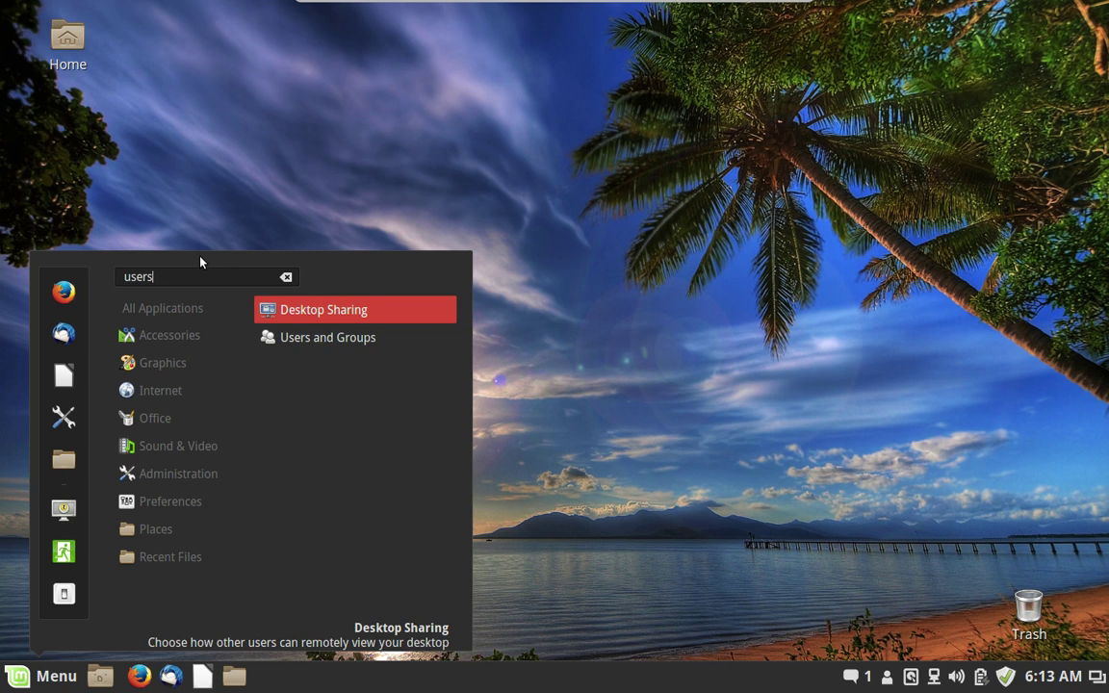
pyautogui.click(305, 331)
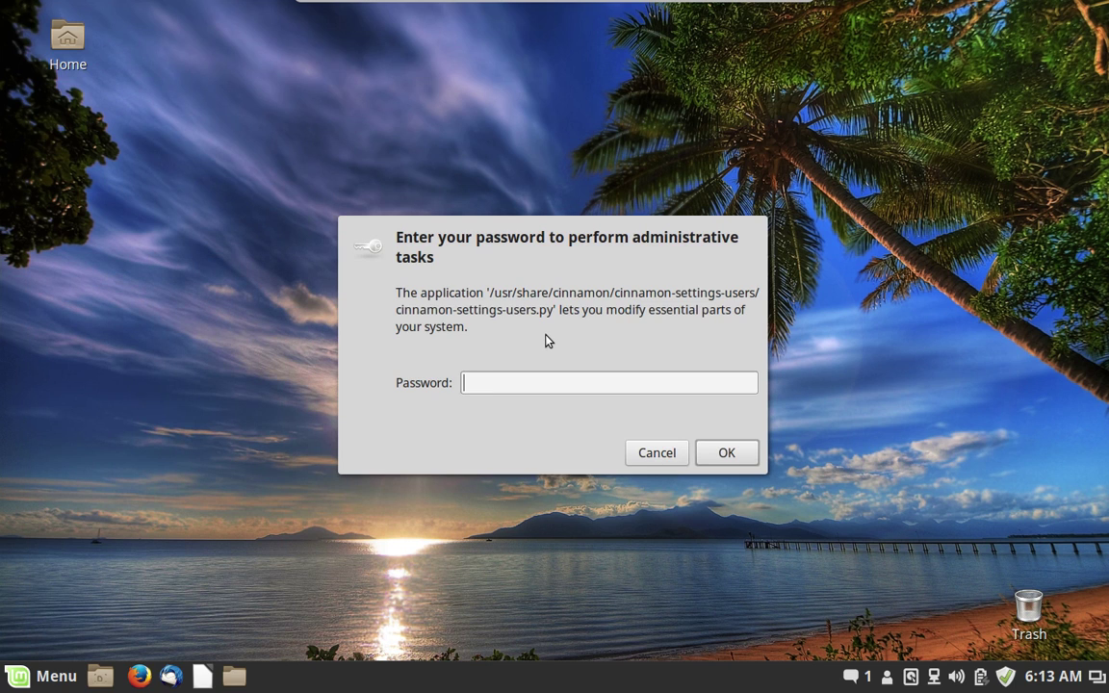
pyautogui.write('••••••••')
pyautogui.press('Return')
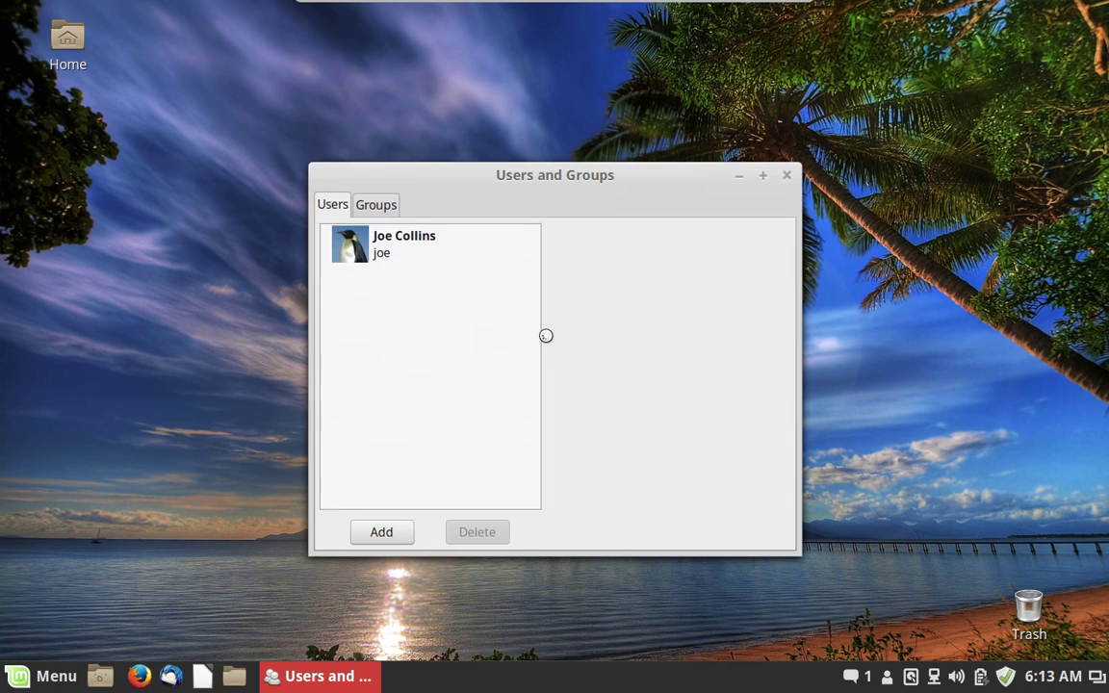
# - Replace the existing user's profile picture with the hidden .face image from the home folder, and close Users and Groups
pyautogui.click(342, 256)
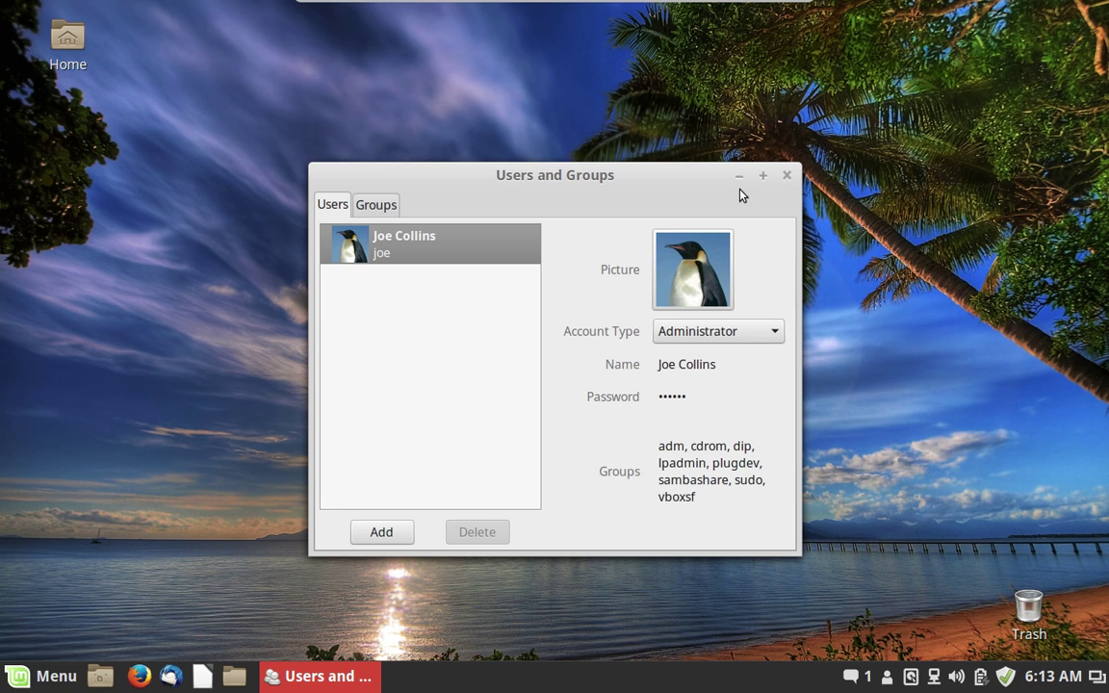
pyautogui.click(704, 251)
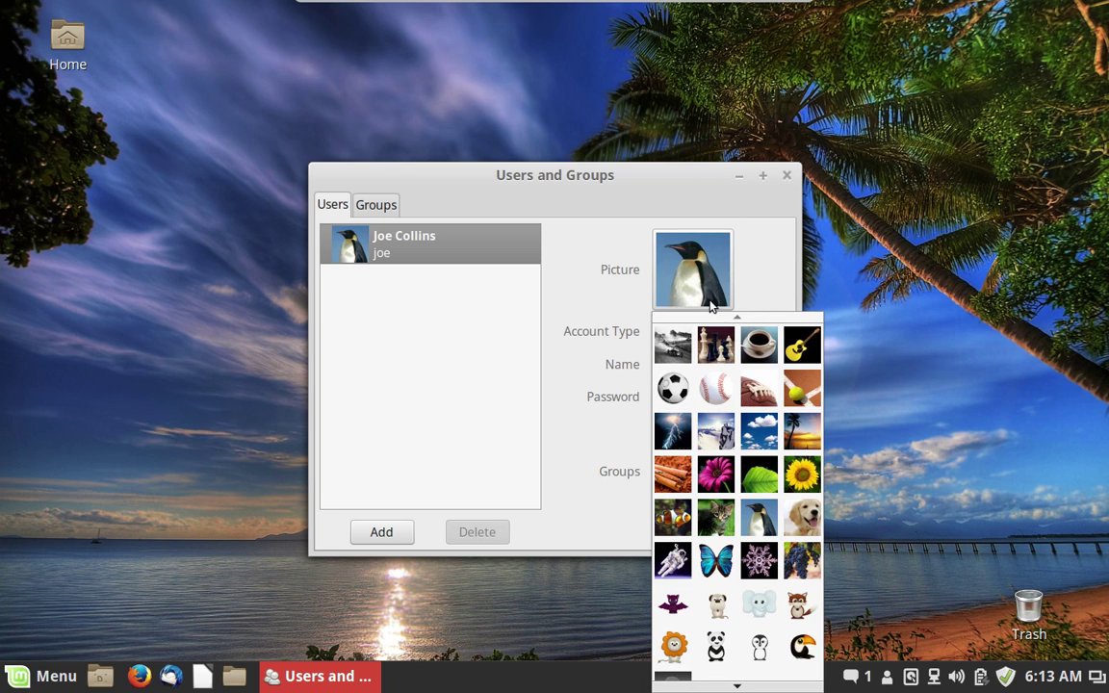
pyautogui.scroll(-2, 770, 553)
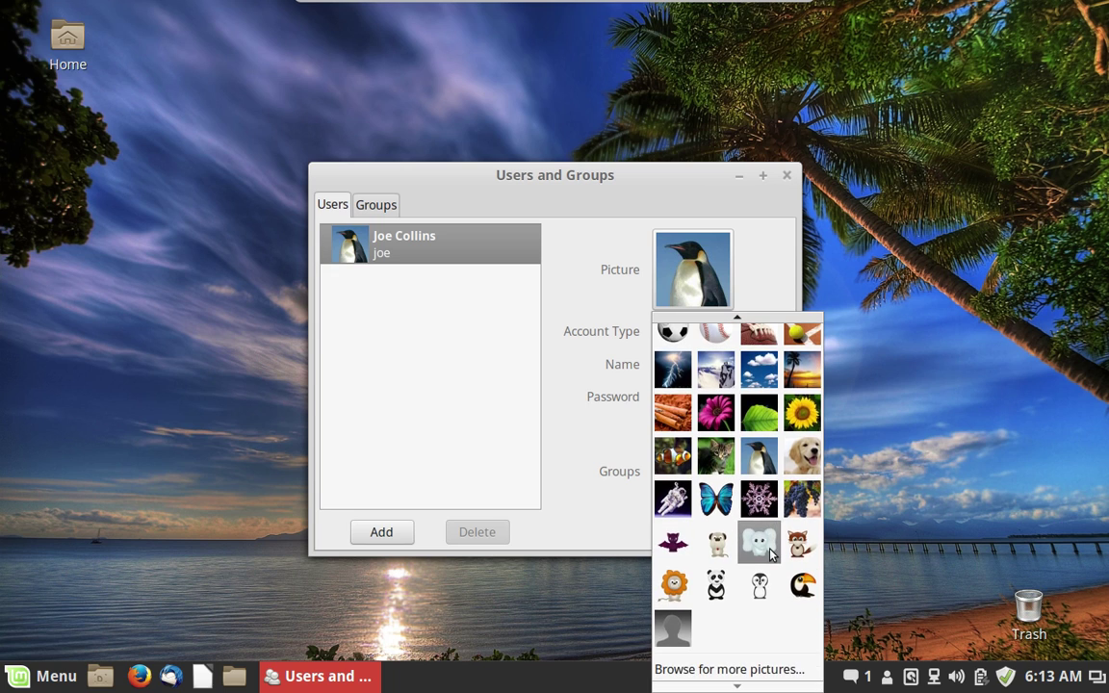
pyautogui.click(729, 669)
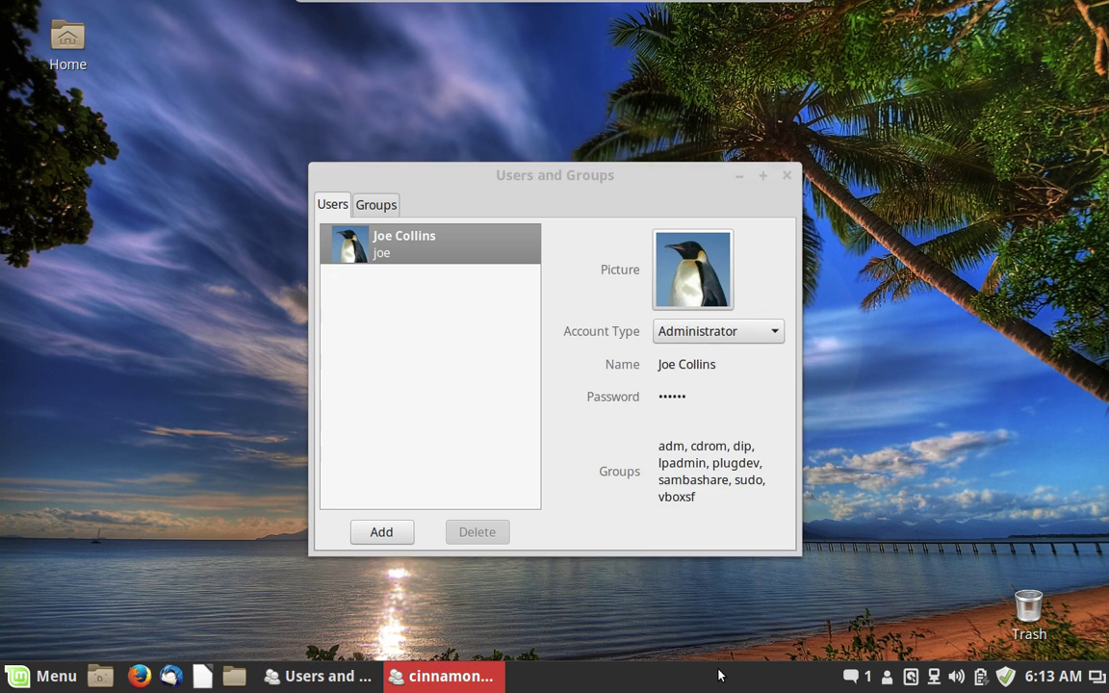
pyautogui.click(517, 300)
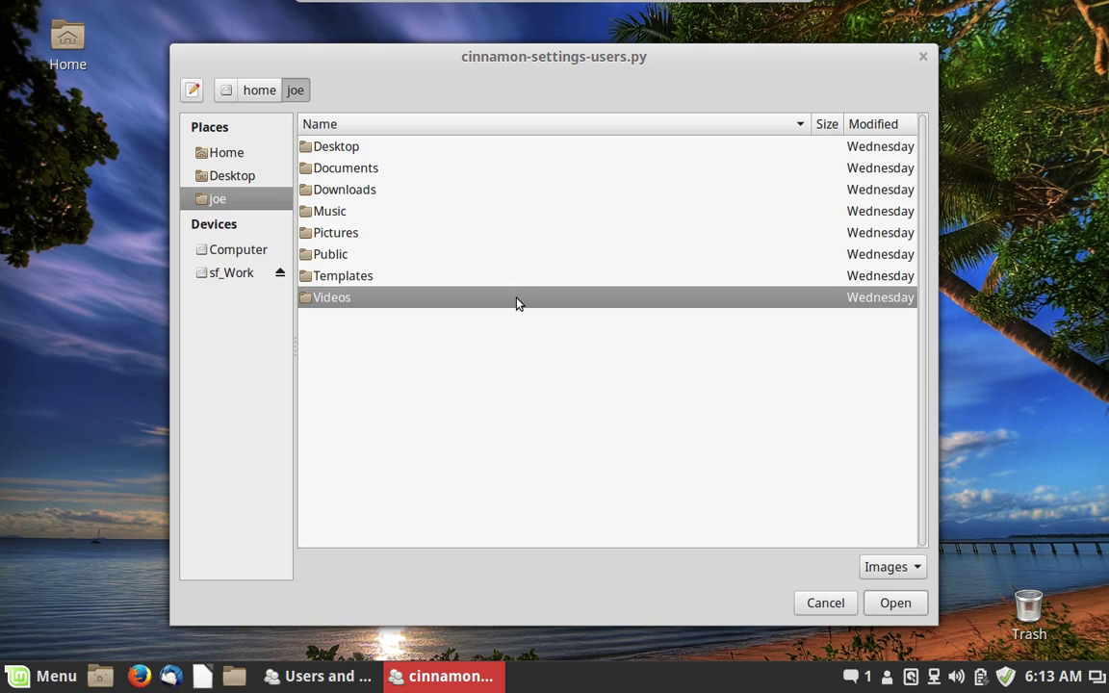
pyautogui.hotkey('ctrl', 'h')
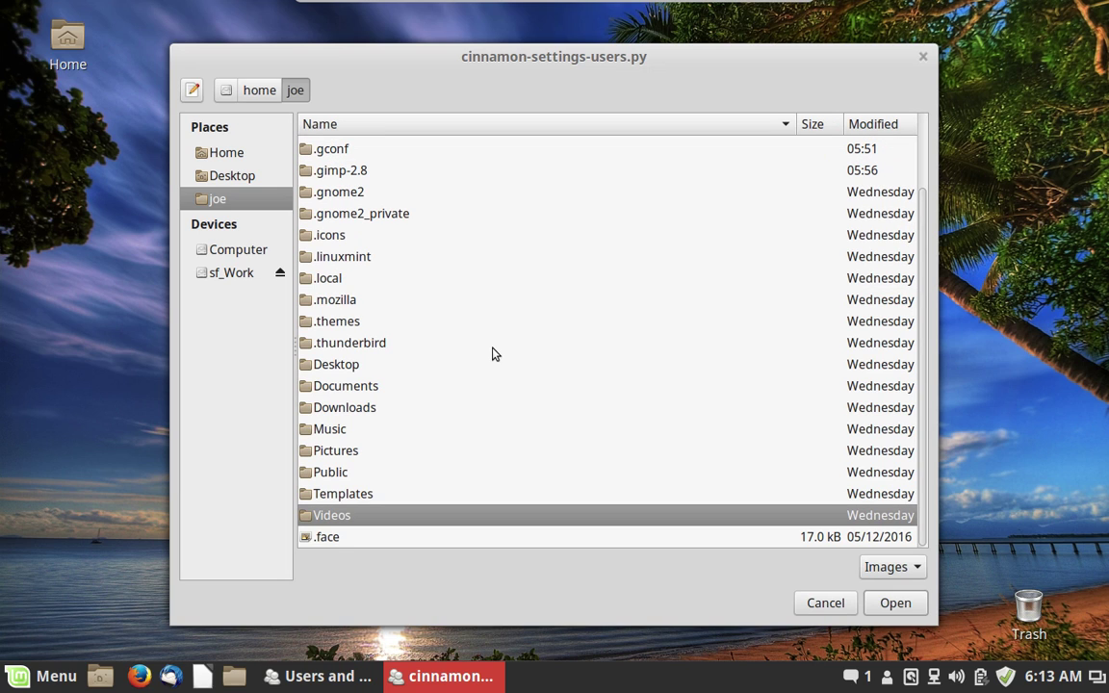
pyautogui.doubleClick(425, 536)
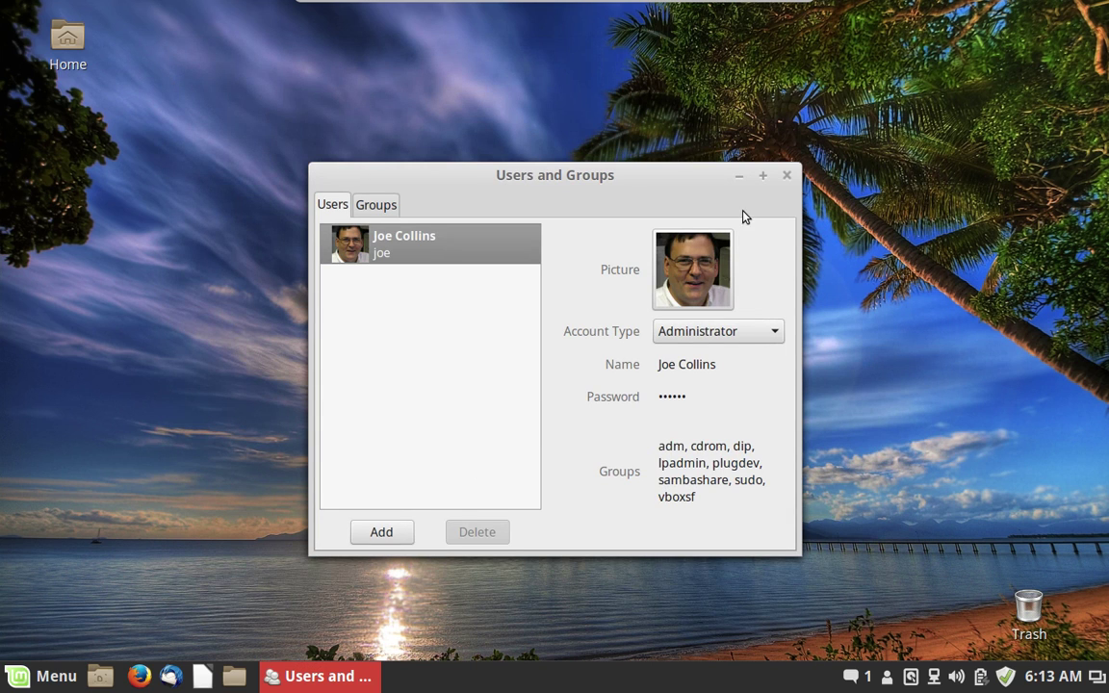
pyautogui.click(792, 177)
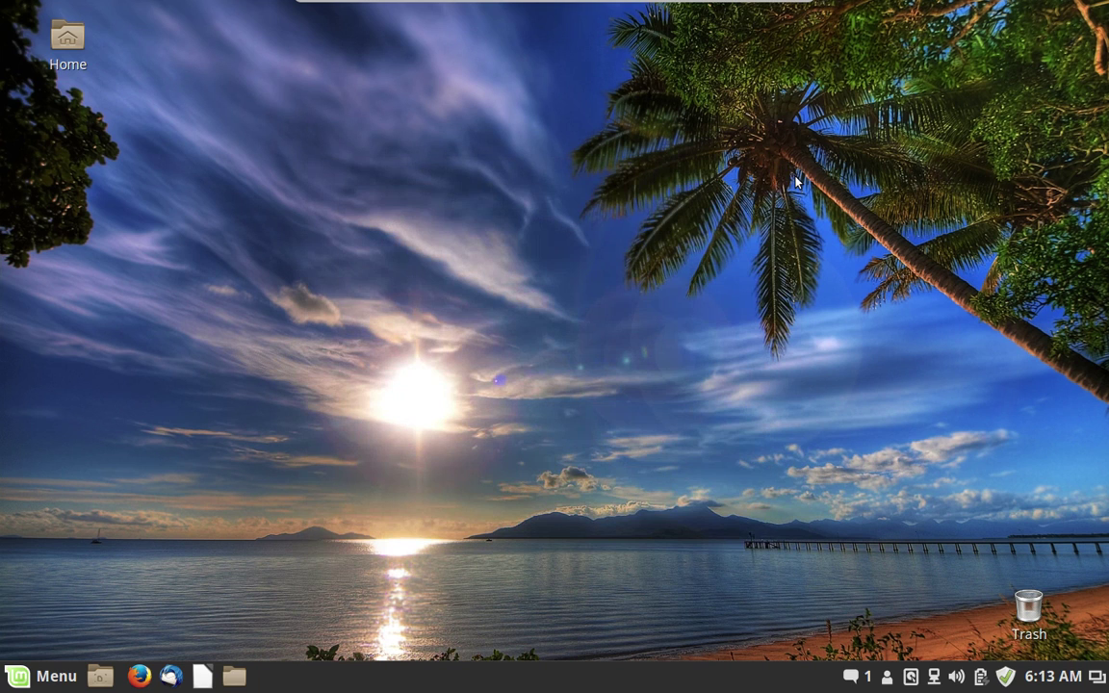
# - Look through the Administration, Preferences, Places and Recent Files categories of the application launcher
pyautogui.click(48, 676)
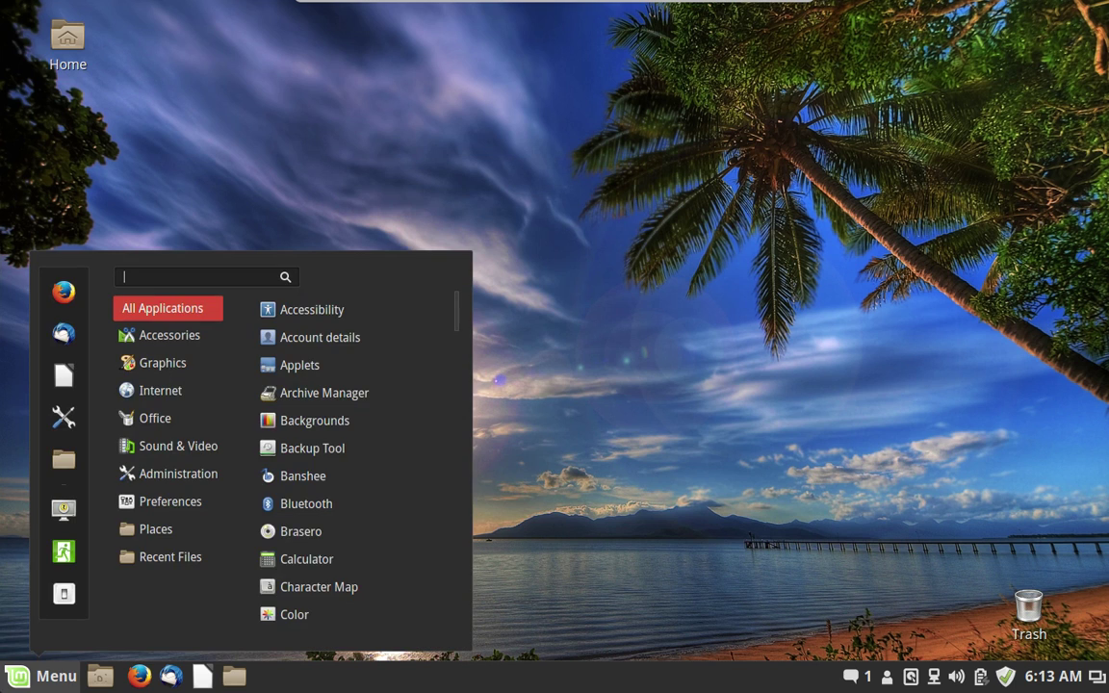
pyautogui.moveTo(215, 474)
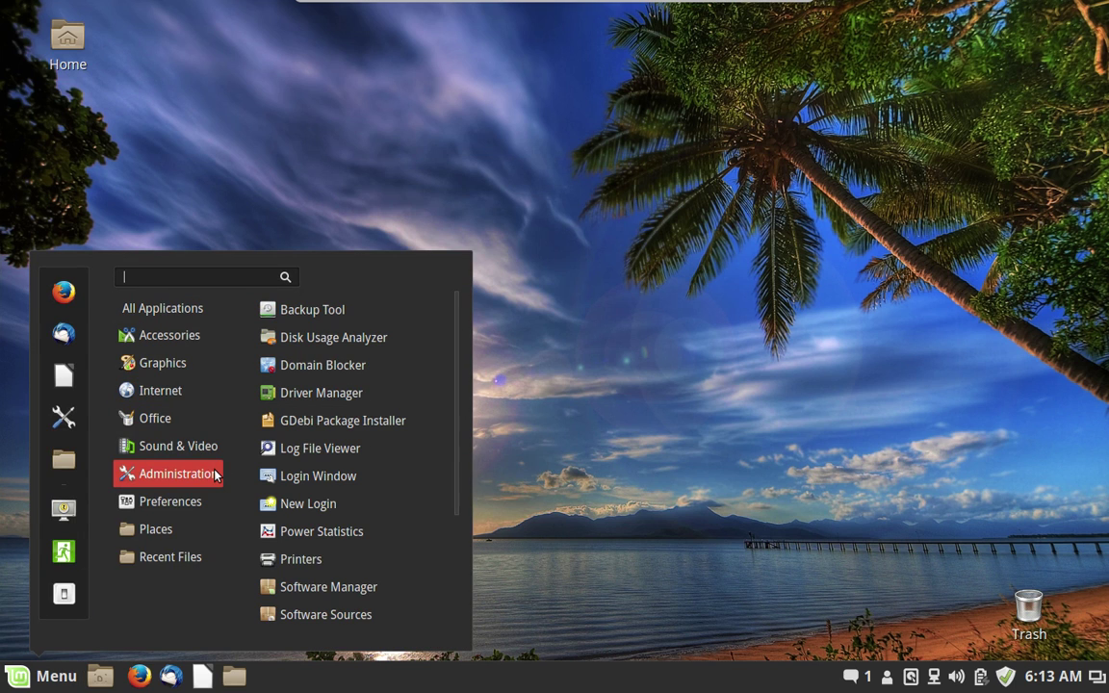
pyautogui.scroll(-3, 408, 517)
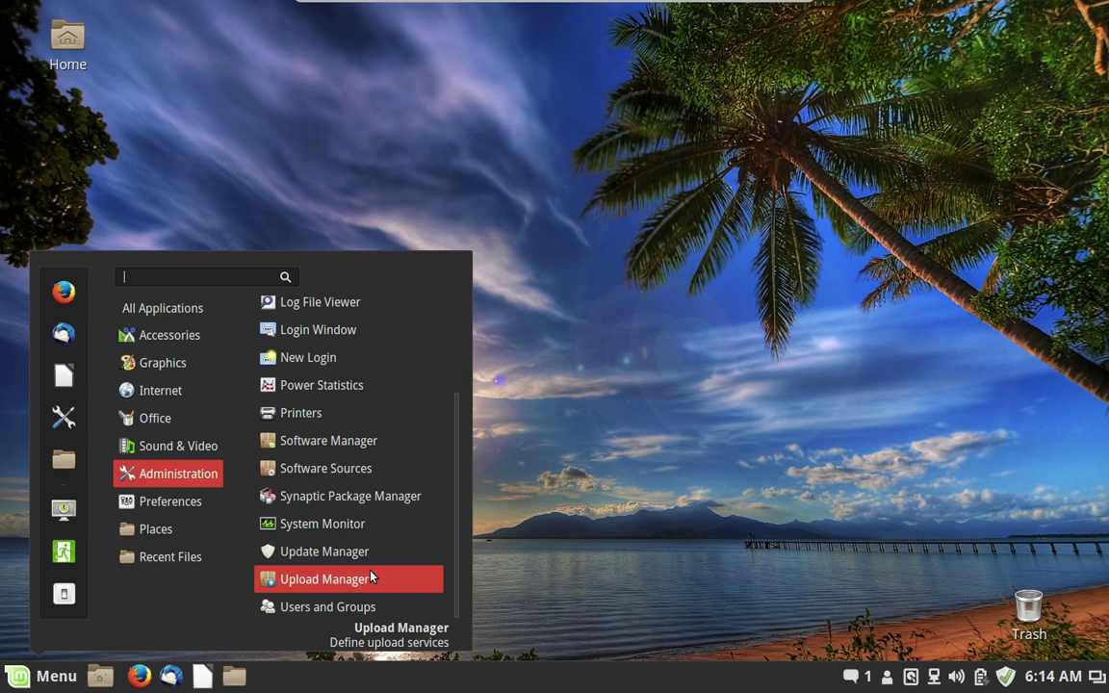
pyautogui.moveTo(214, 499)
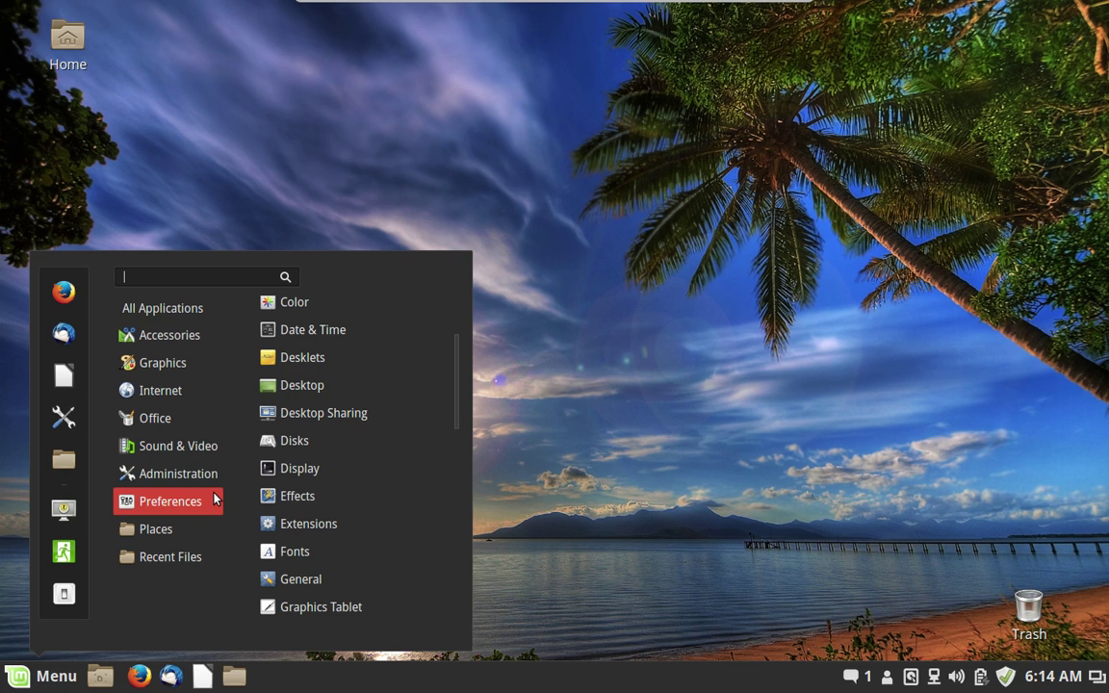
pyautogui.moveTo(214, 527)
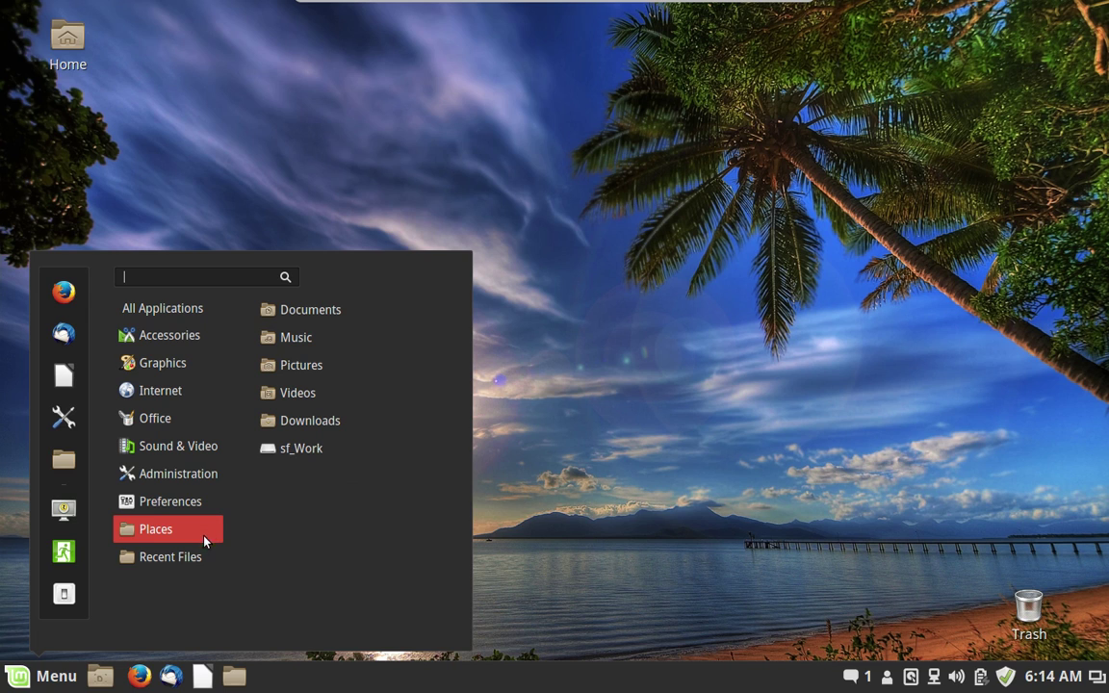
pyautogui.moveTo(197, 563)
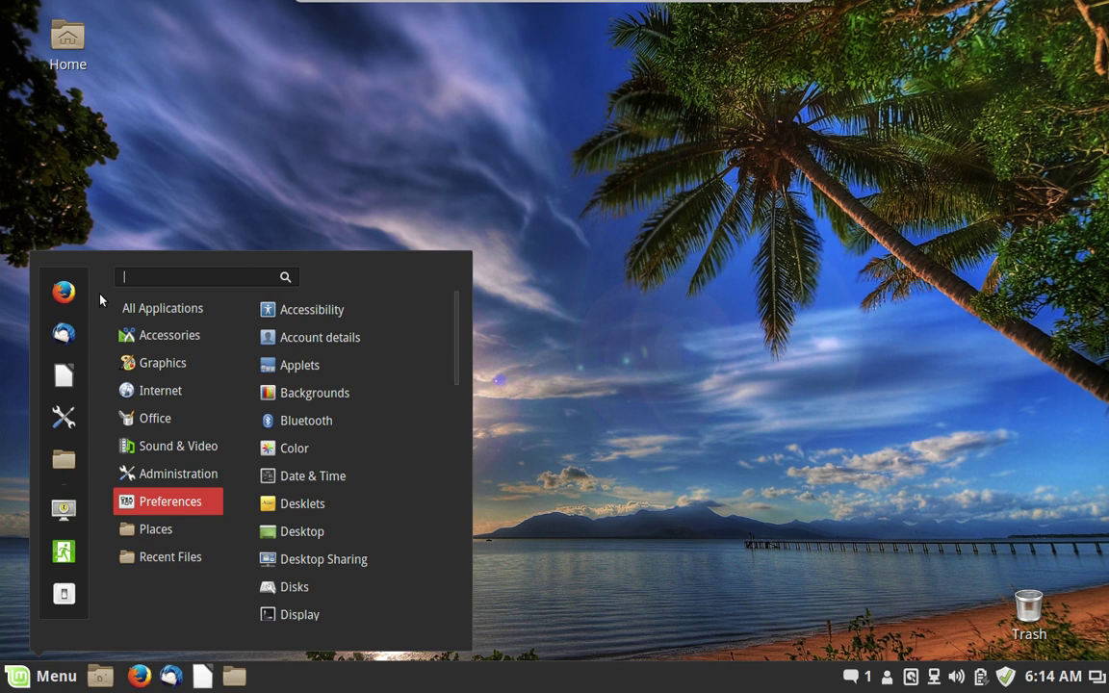
# - Open System Settings and look through its Backgrounds, Fonts and Themes pages
pyautogui.click(66, 415)
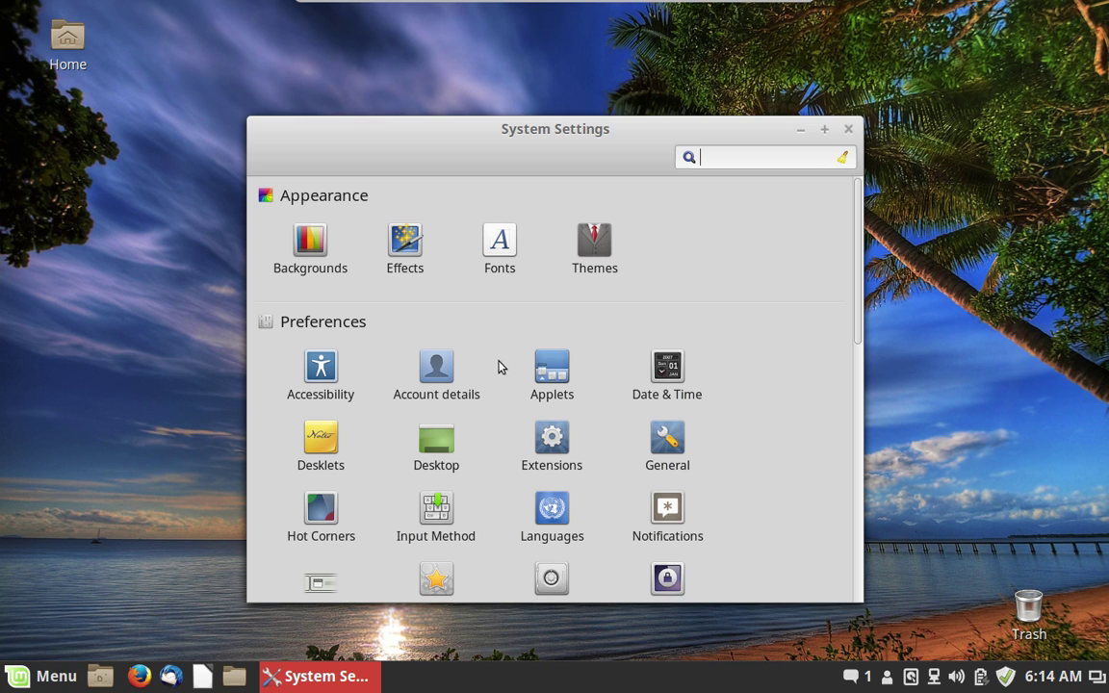
pyautogui.click(314, 247)
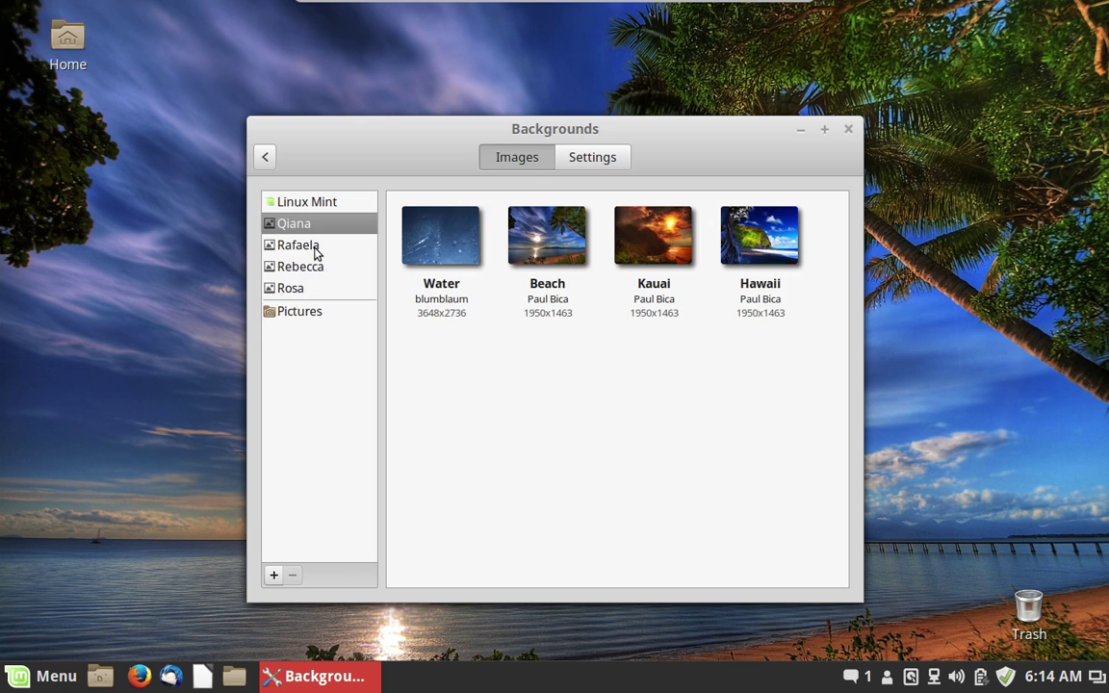
pyautogui.click(266, 157)
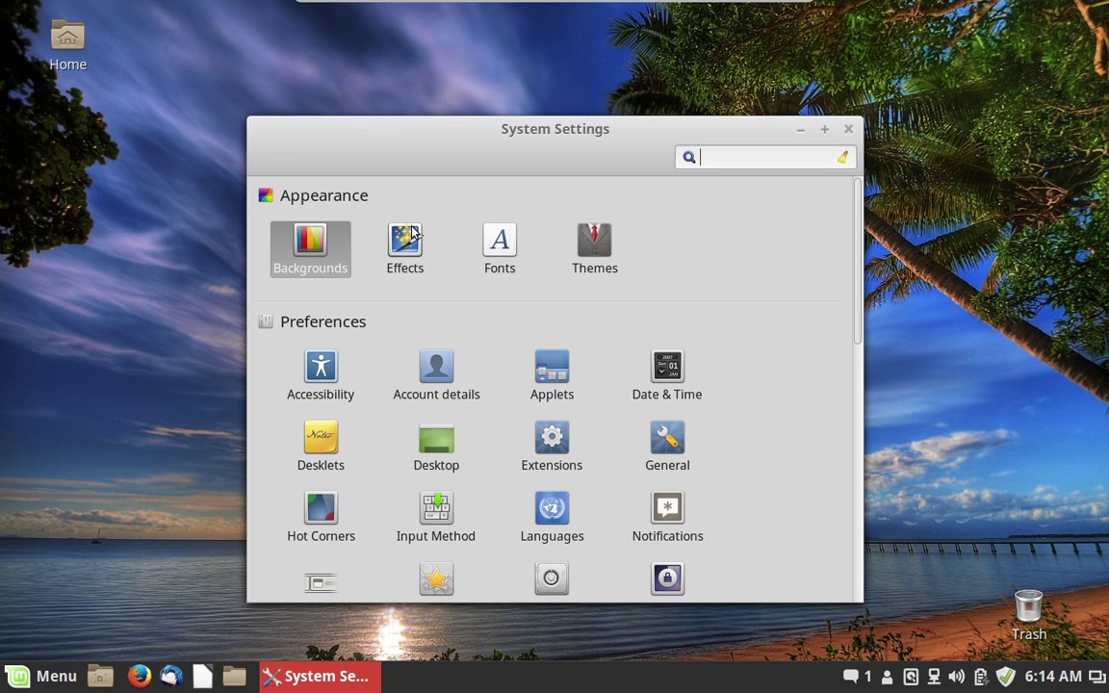
pyautogui.click(496, 243)
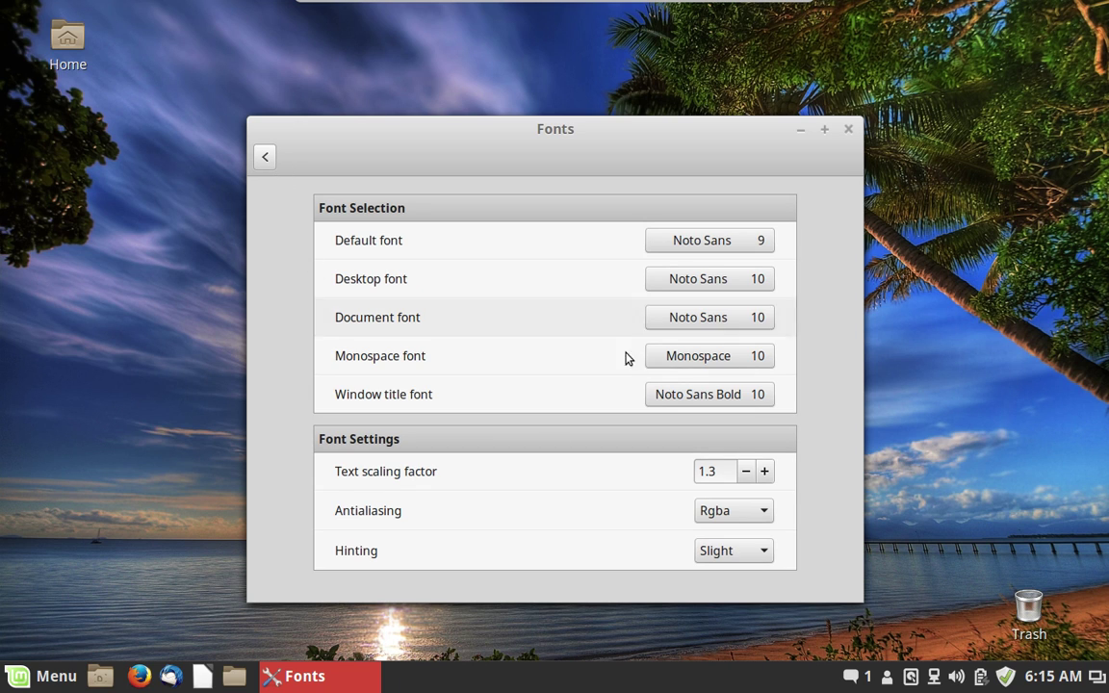
pyautogui.click(267, 158)
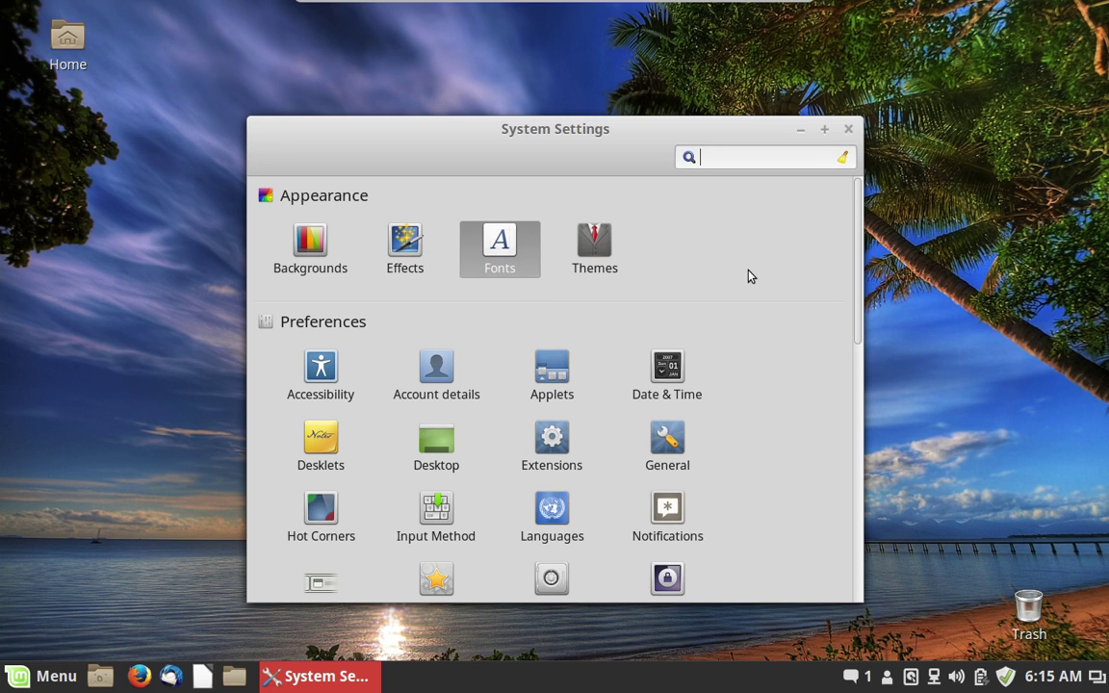
pyautogui.click(594, 250)
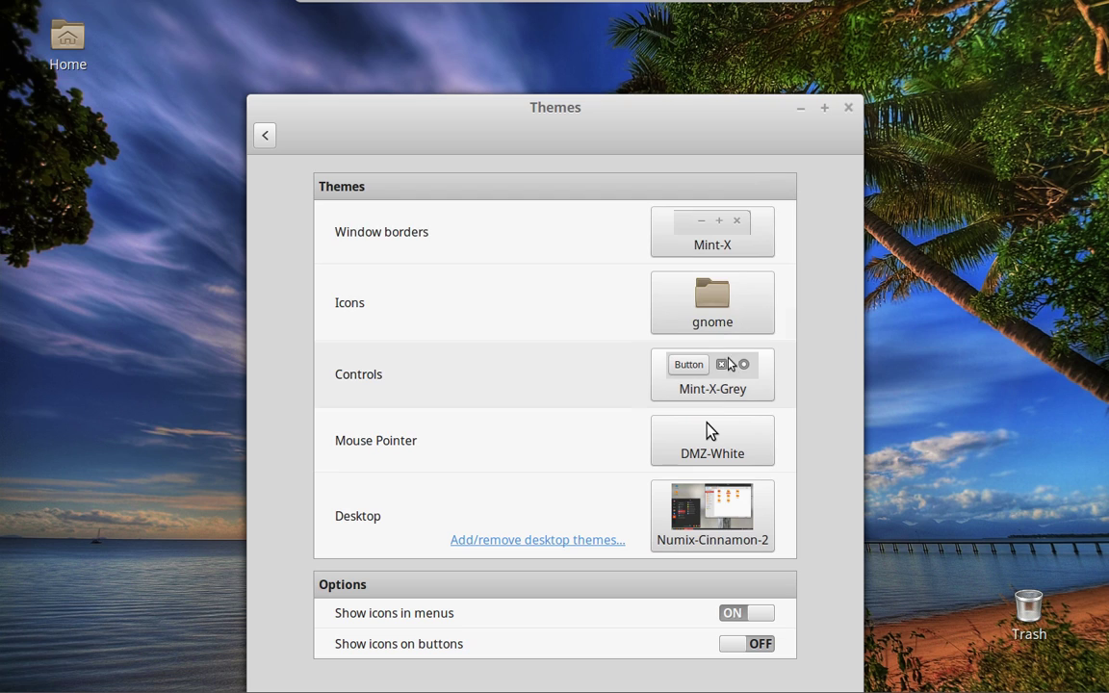
# - Try the AgingGorilla theme for the window borders and switch them back to Mint-X
pyautogui.click(747, 231)
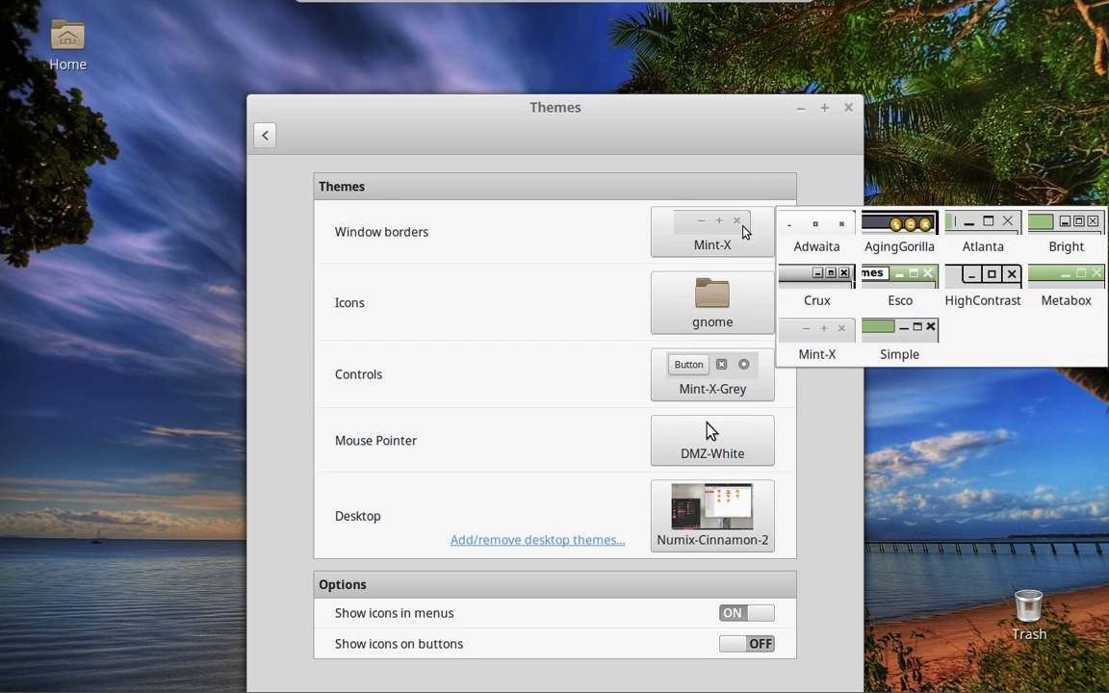
pyautogui.click(864, 252)
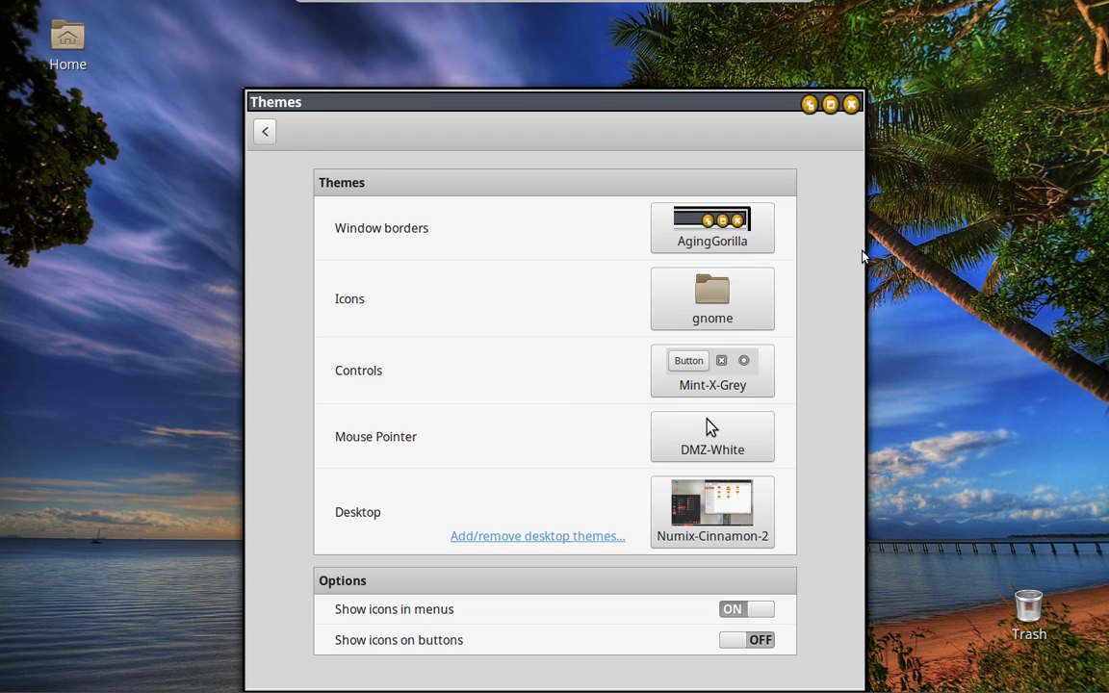
pyautogui.click(740, 239)
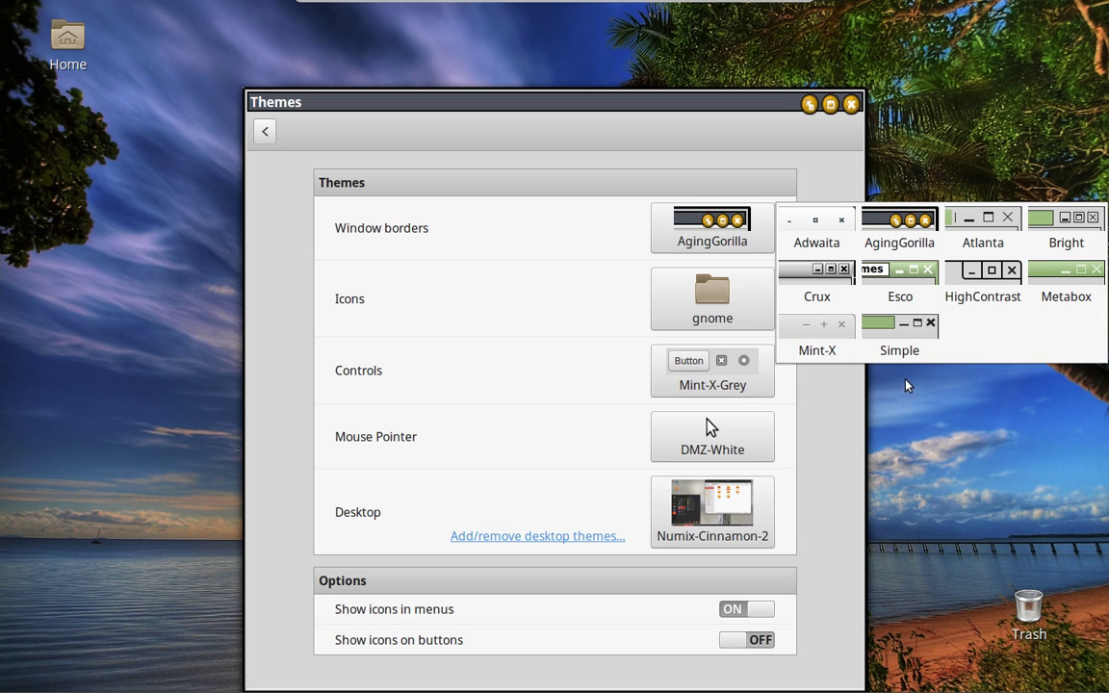
pyautogui.click(823, 330)
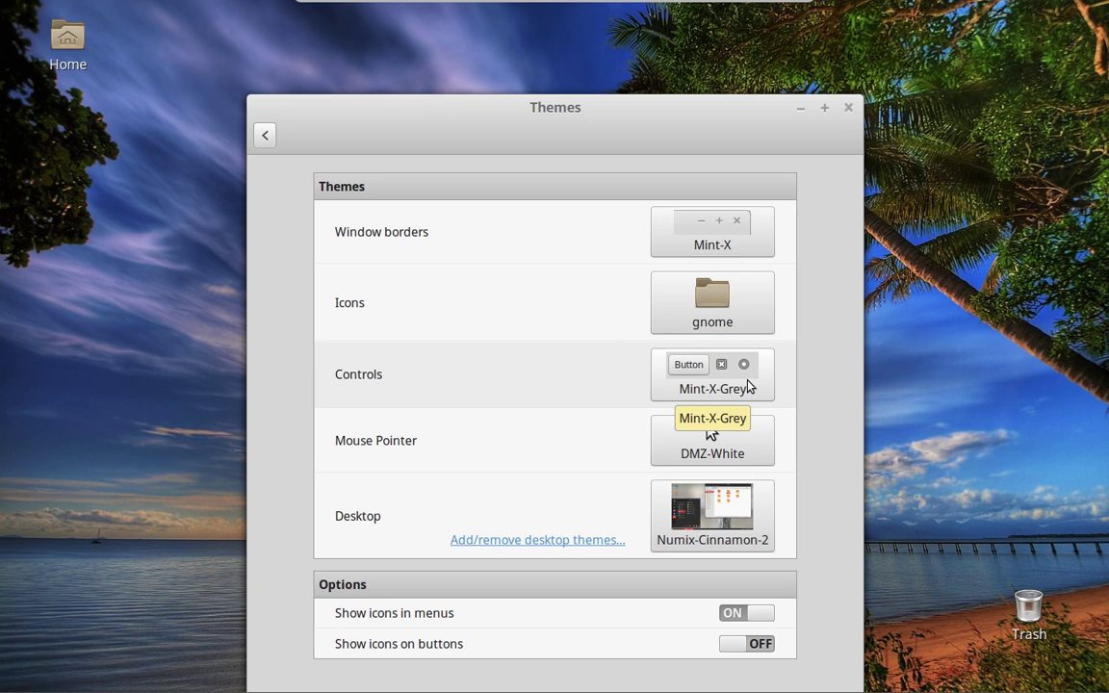
# - Look through the available Controls themes, browse the online desktop themes, and close the desktop themes window
pyautogui.click(749, 386)
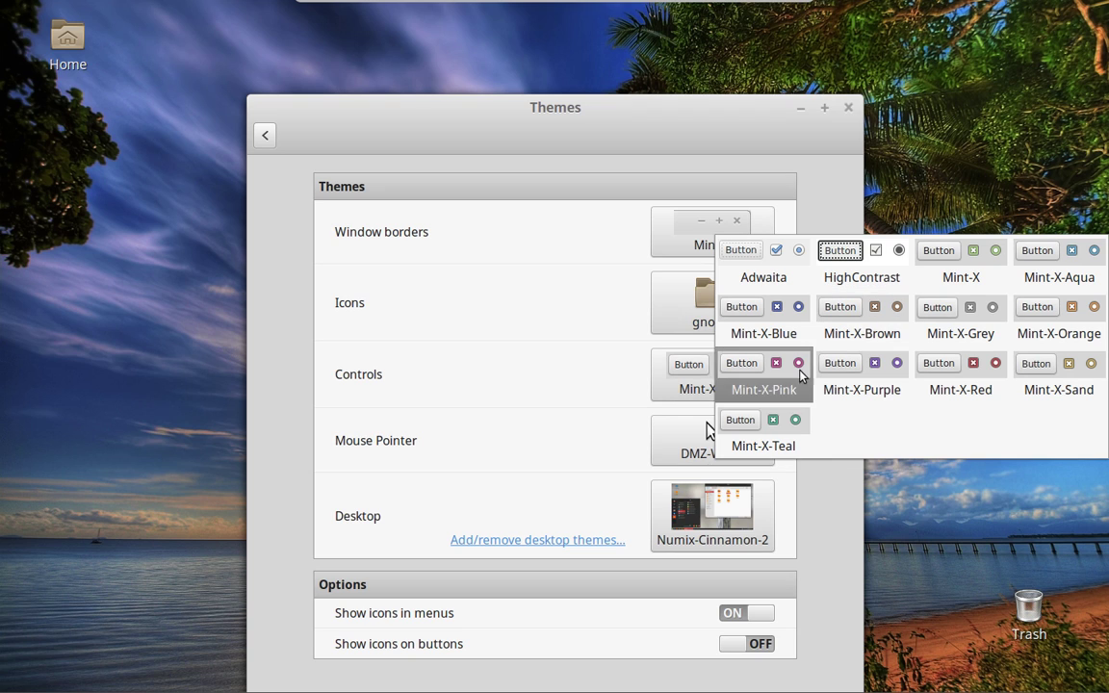
pyautogui.click(601, 358)
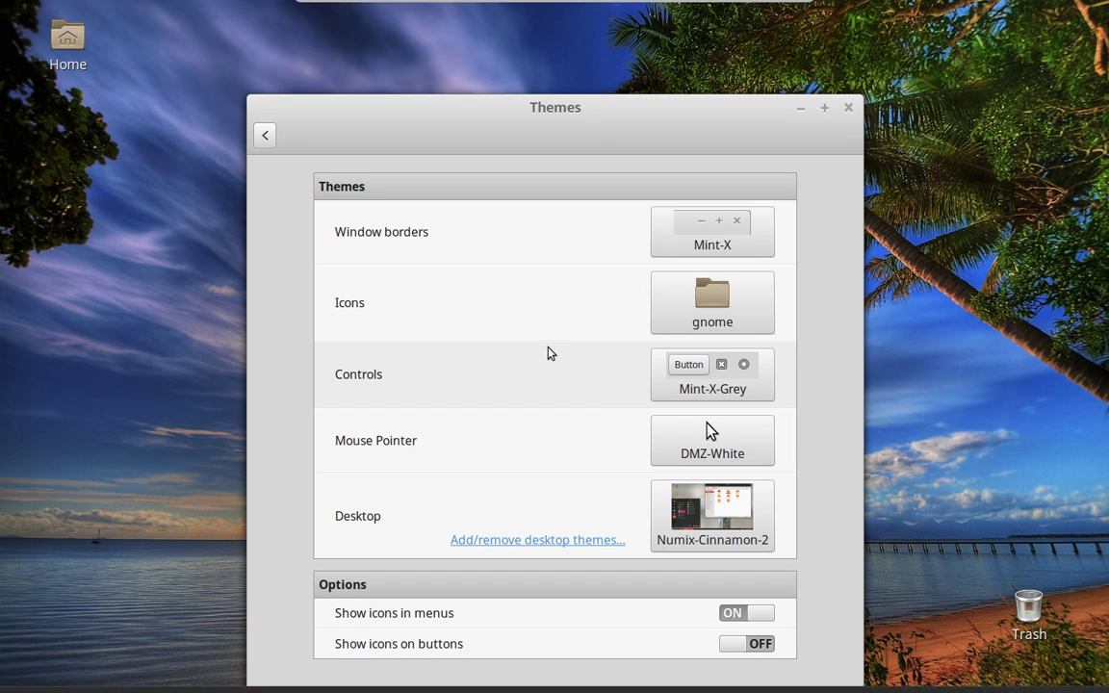
pyautogui.click(515, 539)
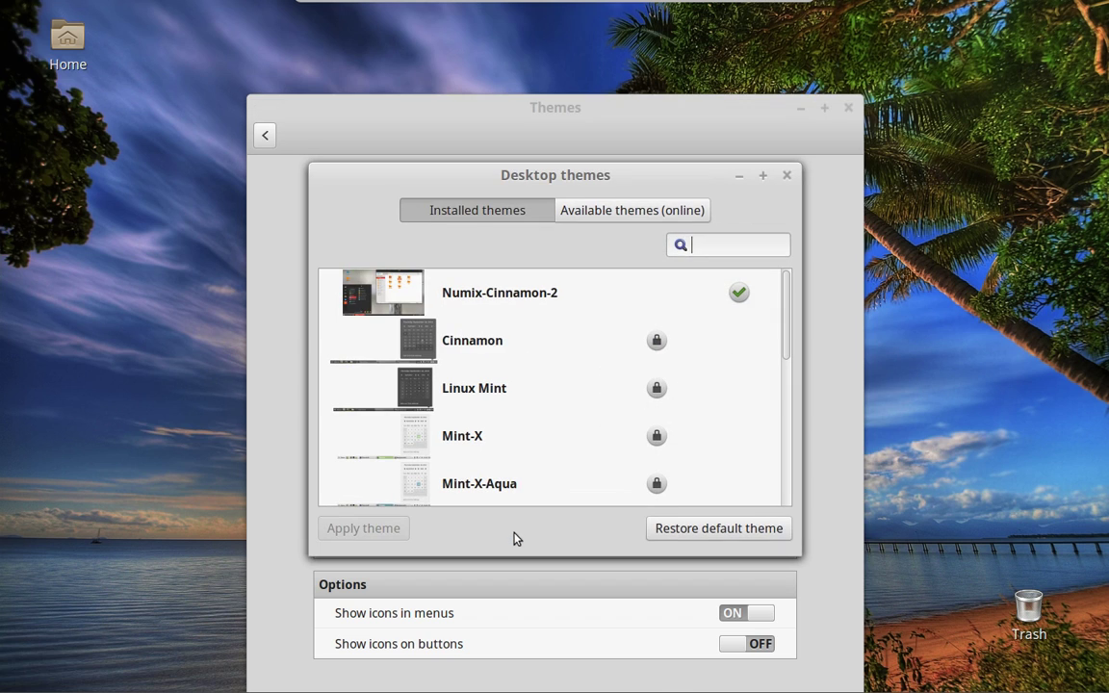
pyautogui.click(612, 212)
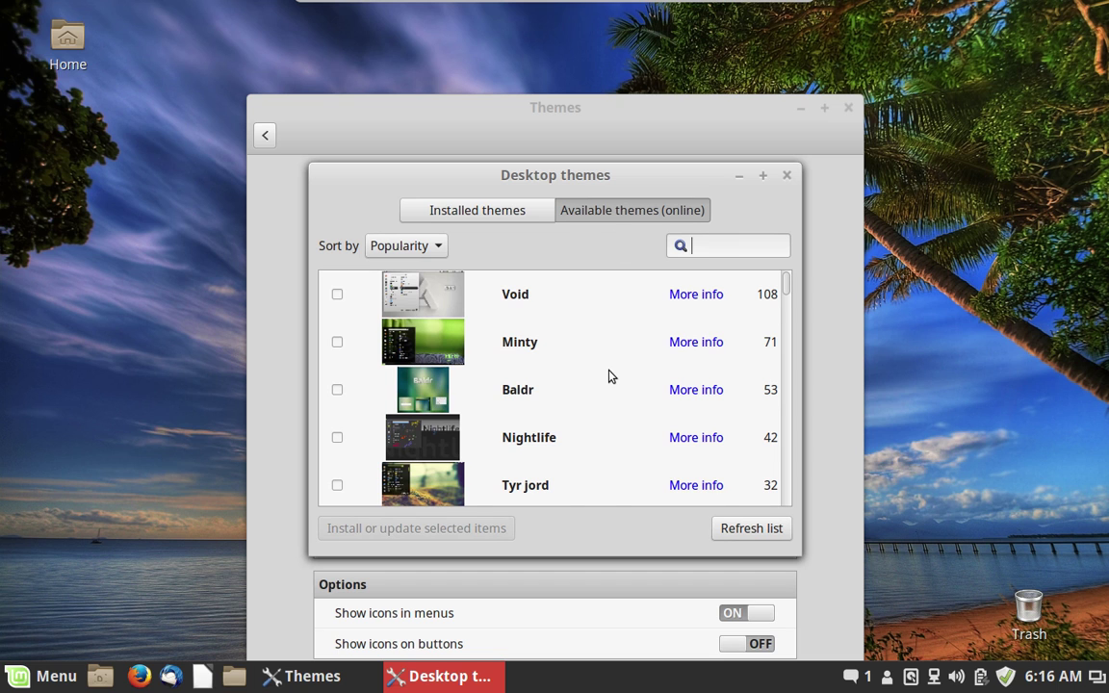
pyautogui.scroll(-15, 608, 375)
pyautogui.scroll(-15, 606, 373)
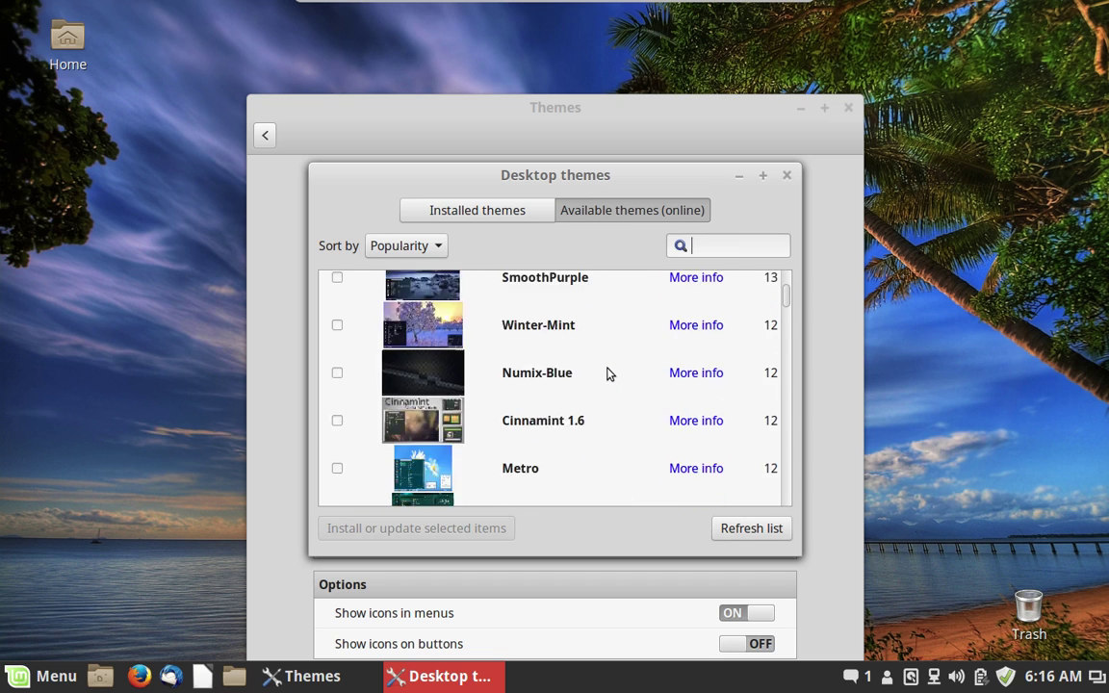
pyautogui.click(785, 180)
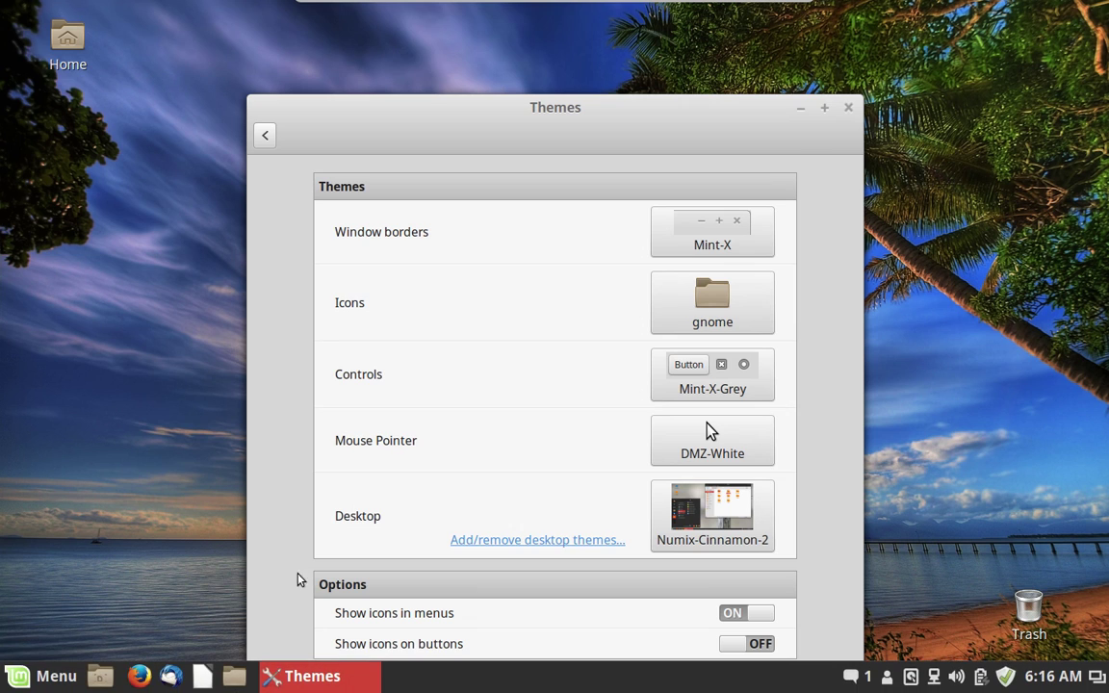
# - View the Date & Time and Desktop pages of System Settings and return to the overview
pyautogui.click(266, 137)
pyautogui.scroll(-1, 405, 385)
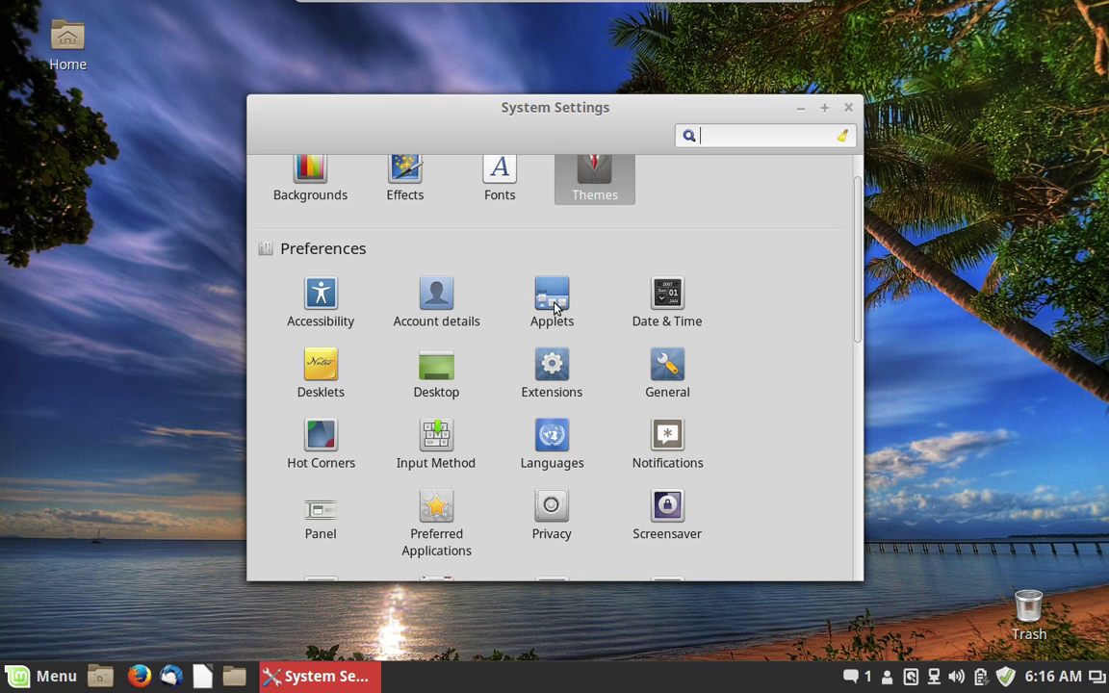
pyautogui.click(660, 295)
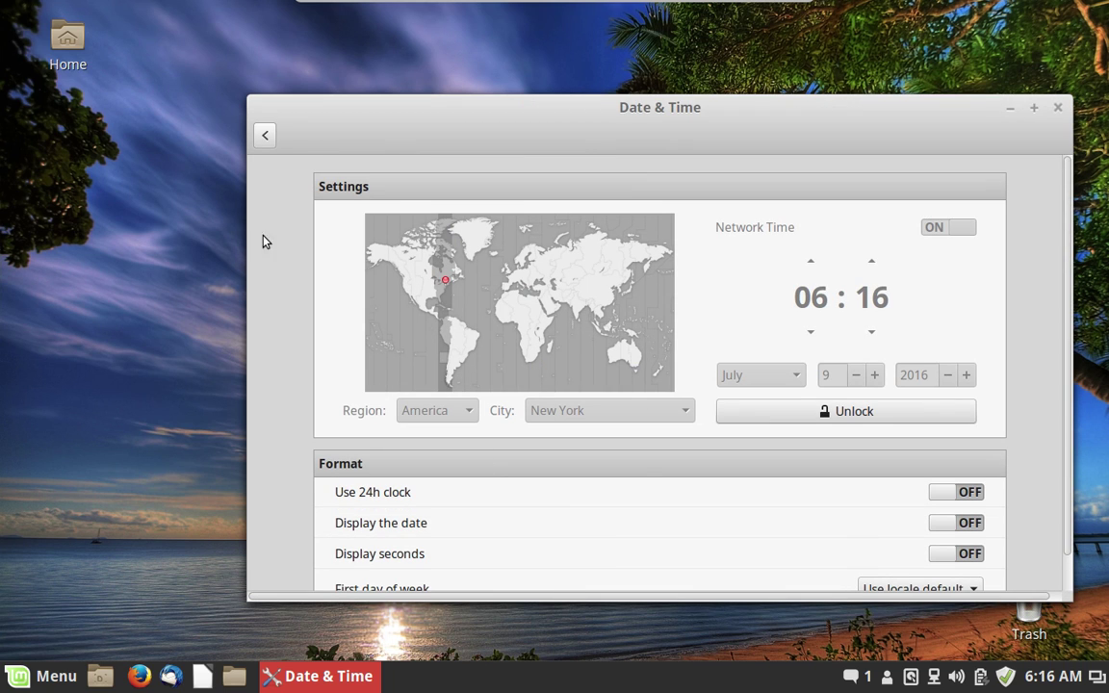
pyautogui.click(266, 136)
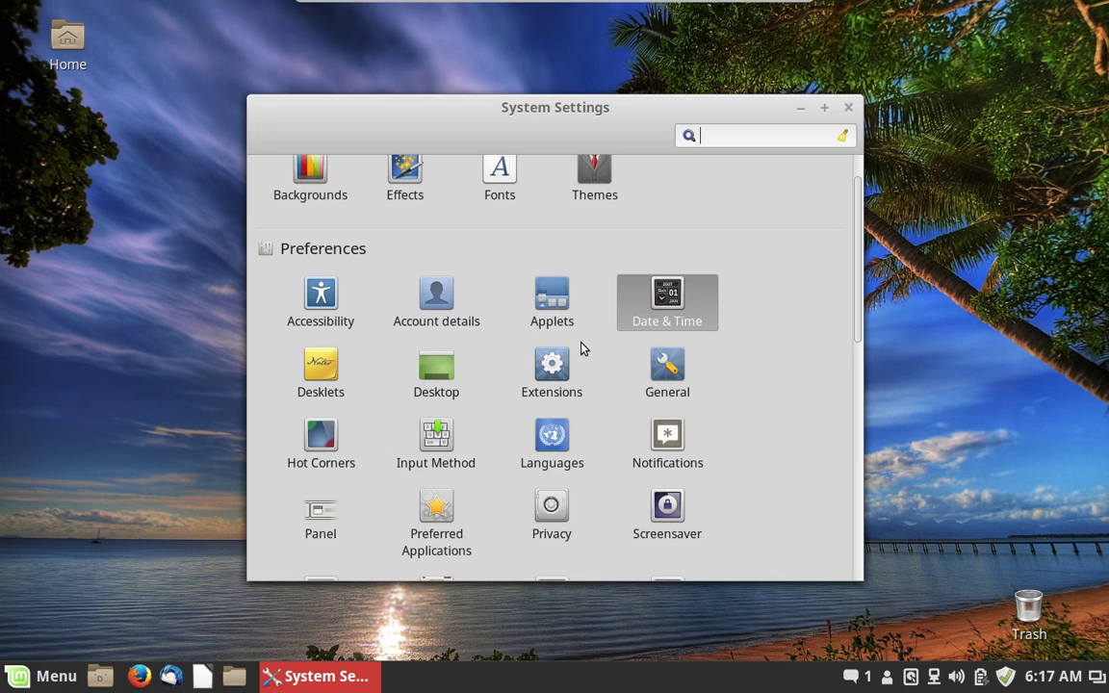
pyautogui.scroll(-2, 581, 347)
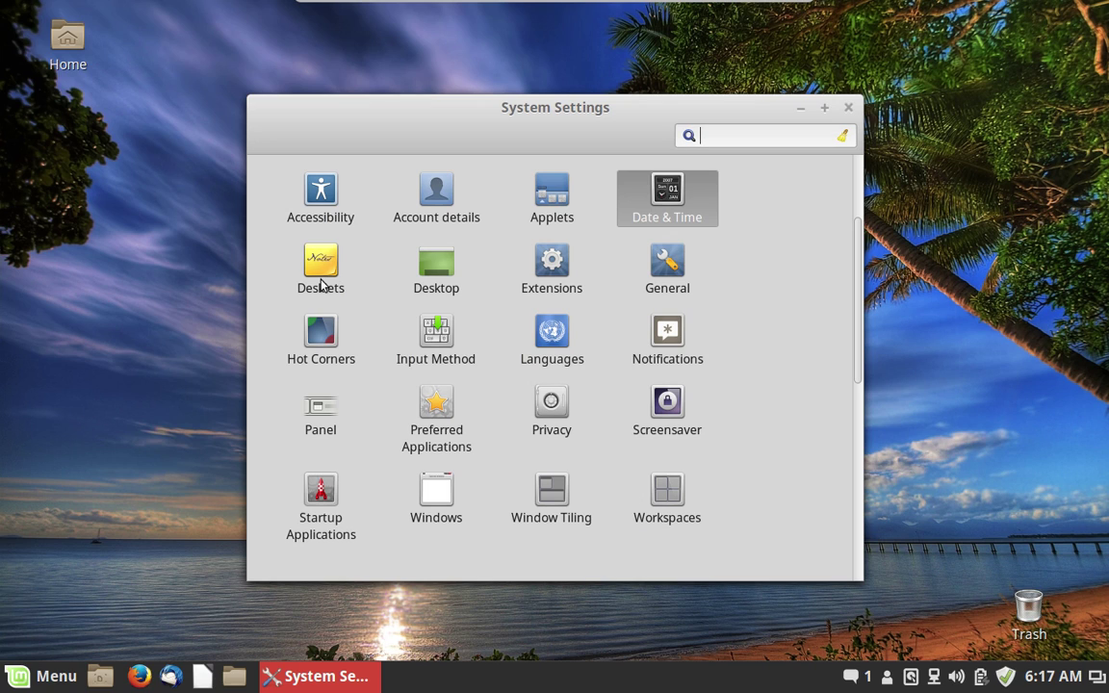
pyautogui.click(431, 279)
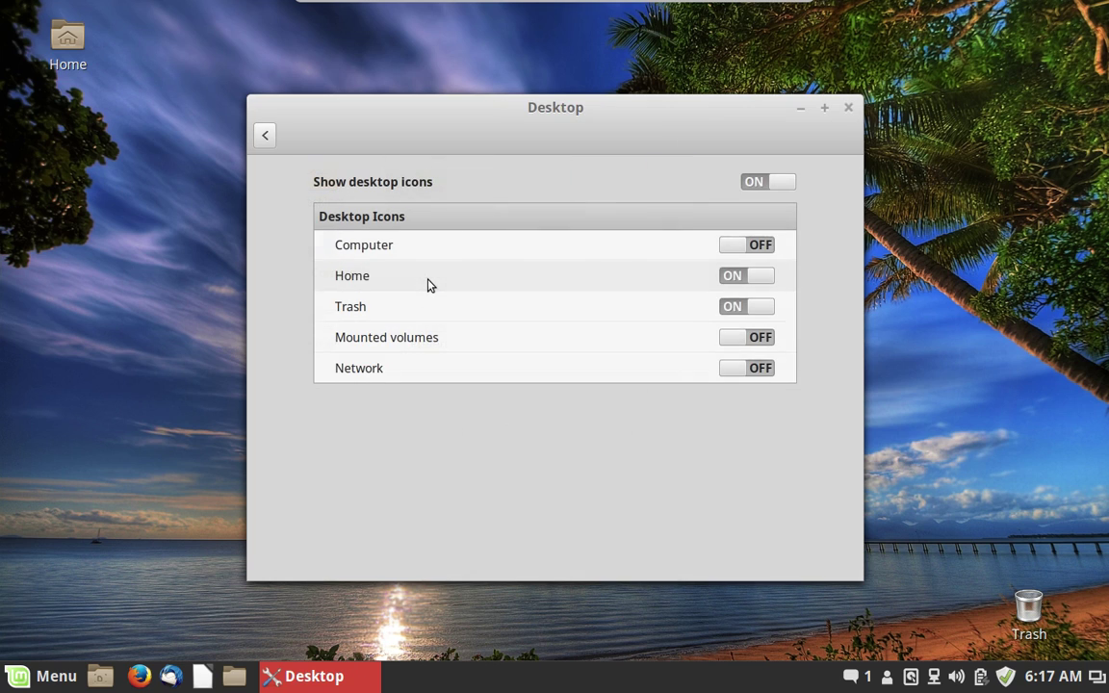
pyautogui.click(266, 136)
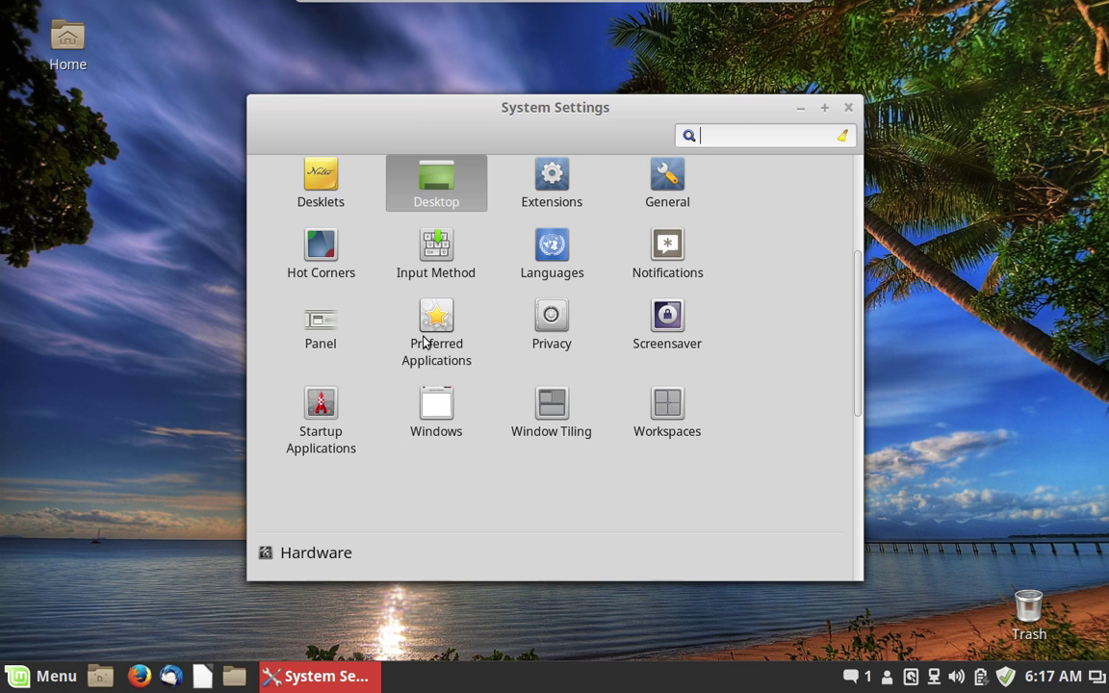
# - Set VLC media player as the preferred application for video
pyautogui.scroll(-3, 426, 341)
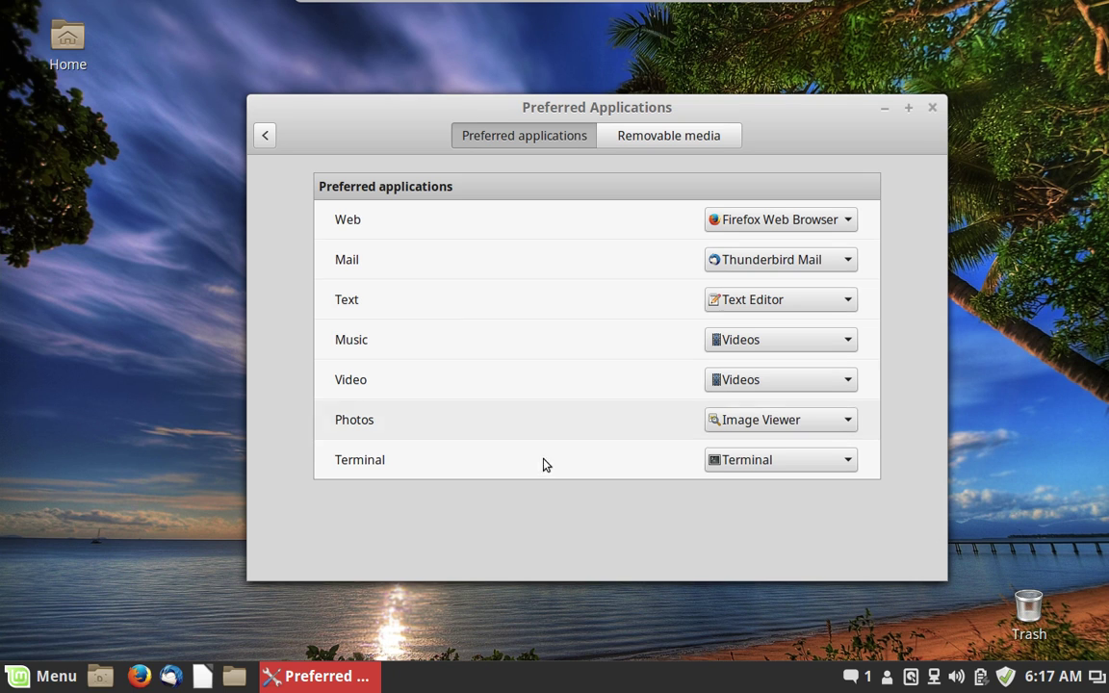
pyautogui.click(844, 382)
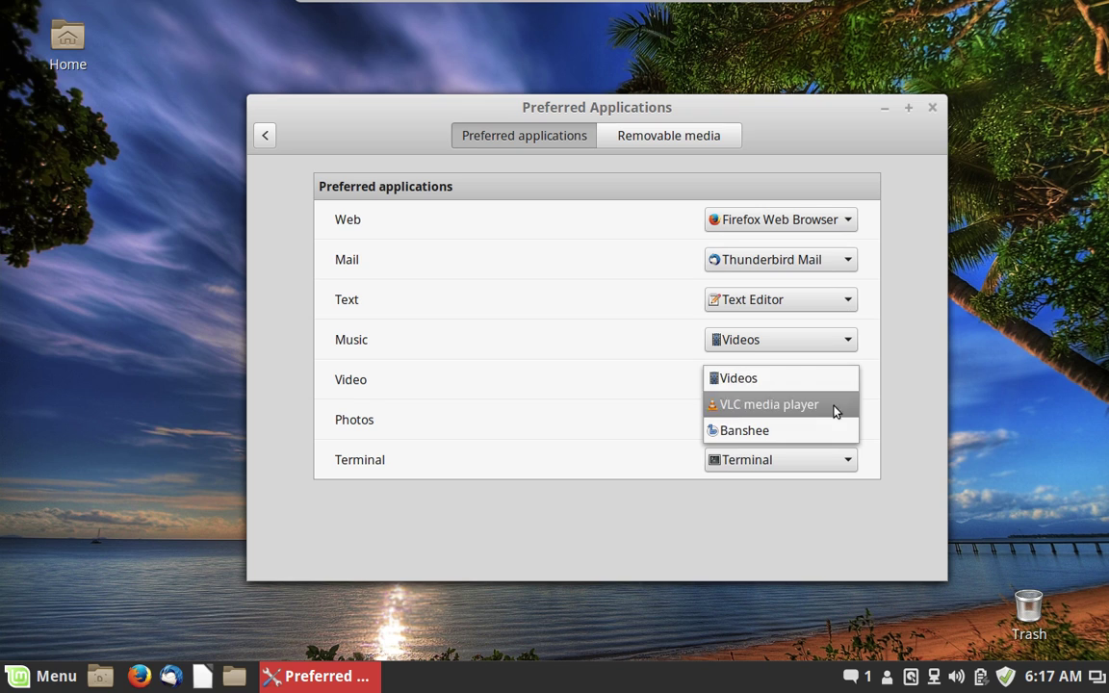
pyautogui.click(827, 405)
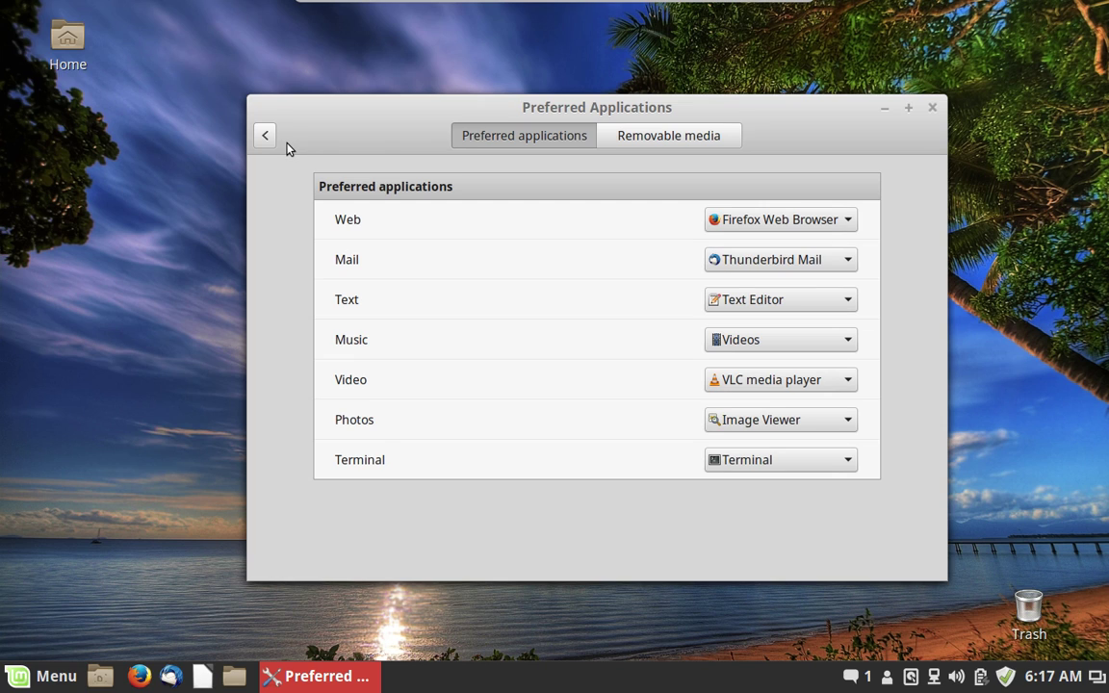
# - View the removable media options and the Startup Applications page, returning to the settings overview
pyautogui.click(682, 140)
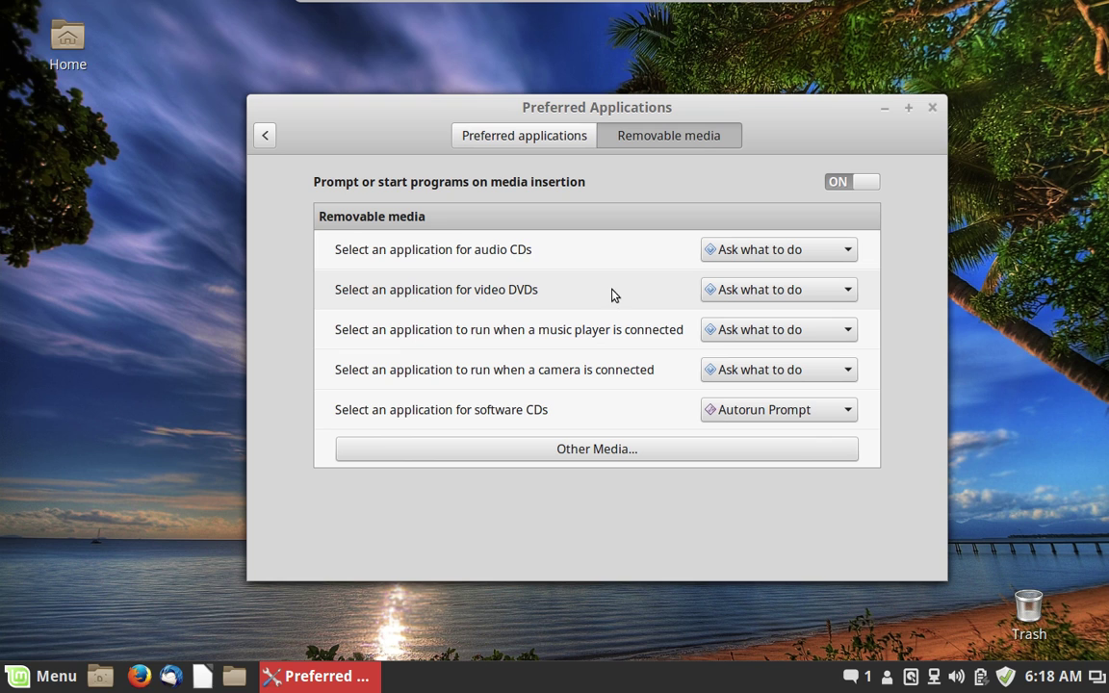
pyautogui.click(266, 136)
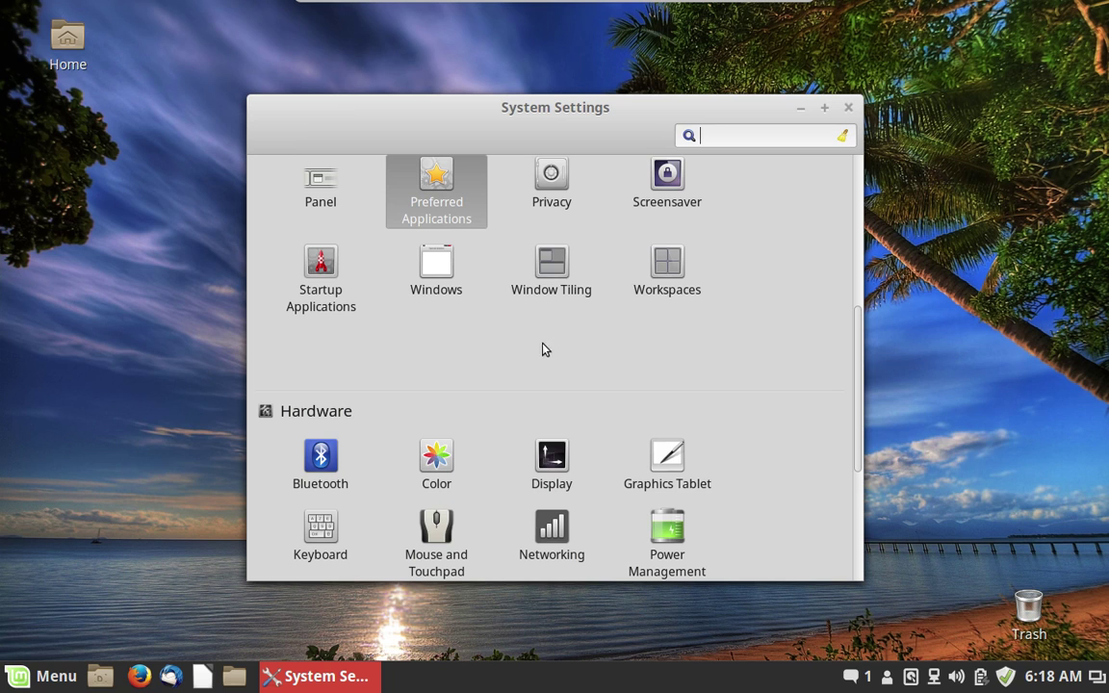
pyautogui.click(309, 260)
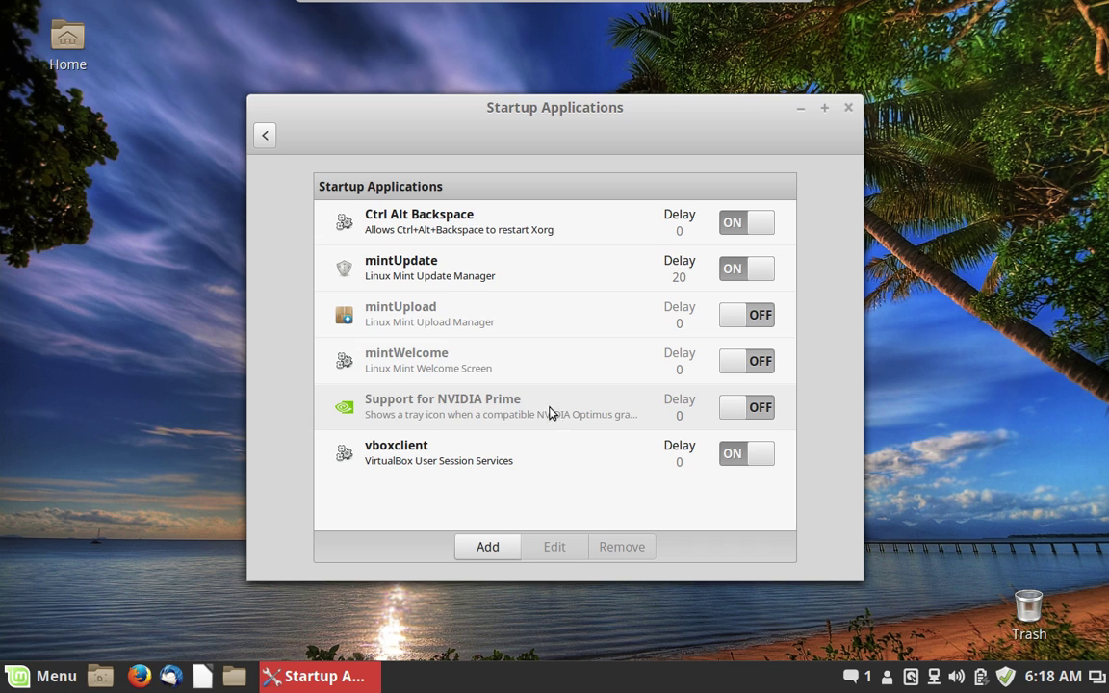
pyautogui.click(265, 135)
# - View the Power Management and System Info pages under Hardware, returning to the settings overview
pyautogui.scroll(-2, 491, 393)
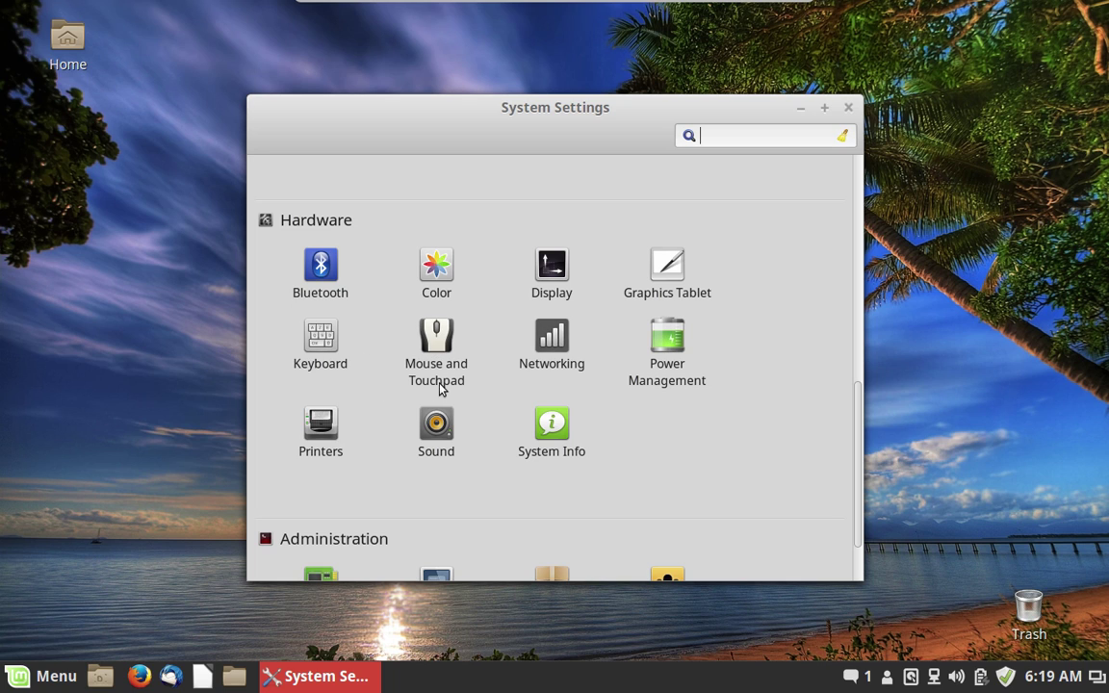
pyautogui.click(682, 343)
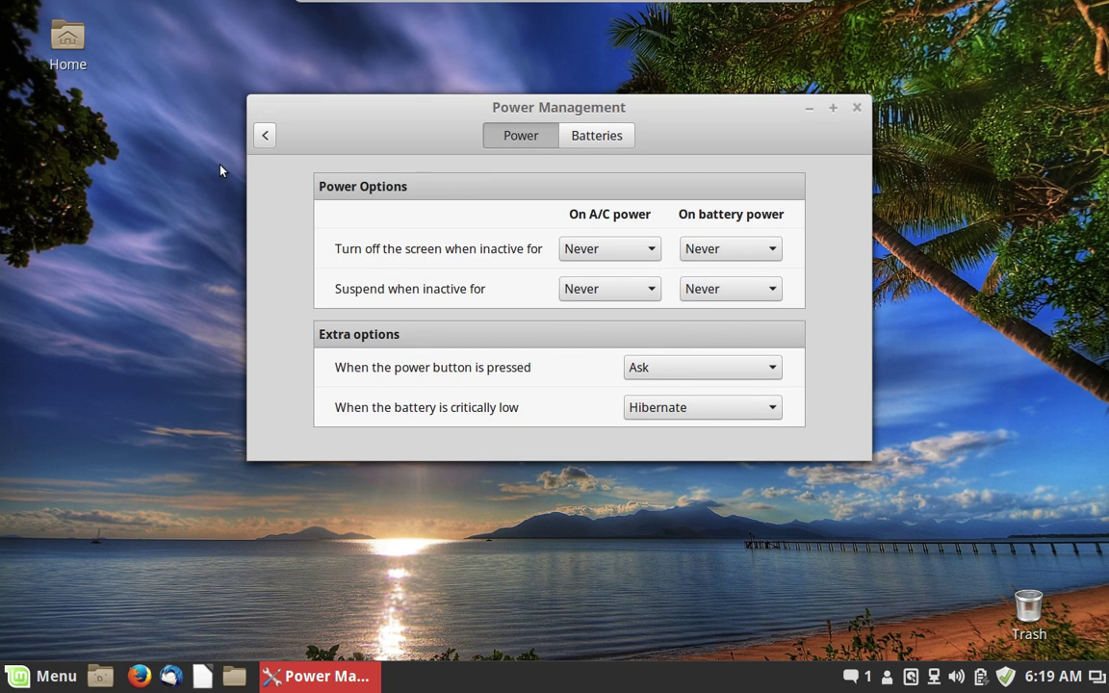
pyautogui.click(270, 137)
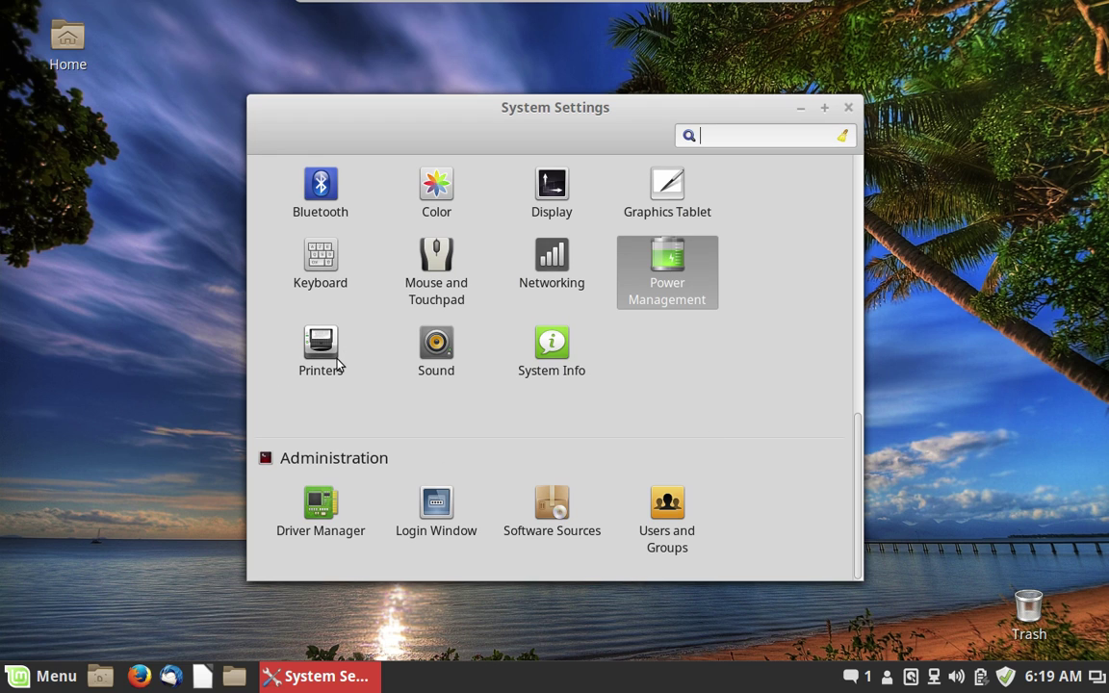
pyautogui.click(567, 365)
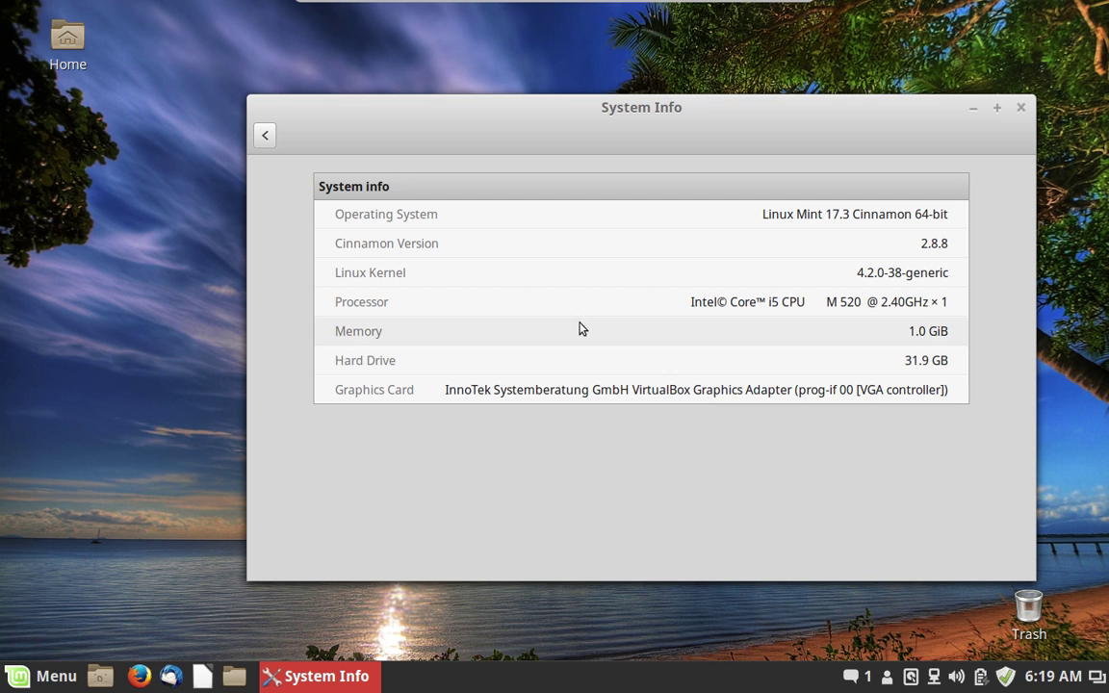
pyautogui.moveTo(718, 113); pyautogui.dragTo(574, 84)
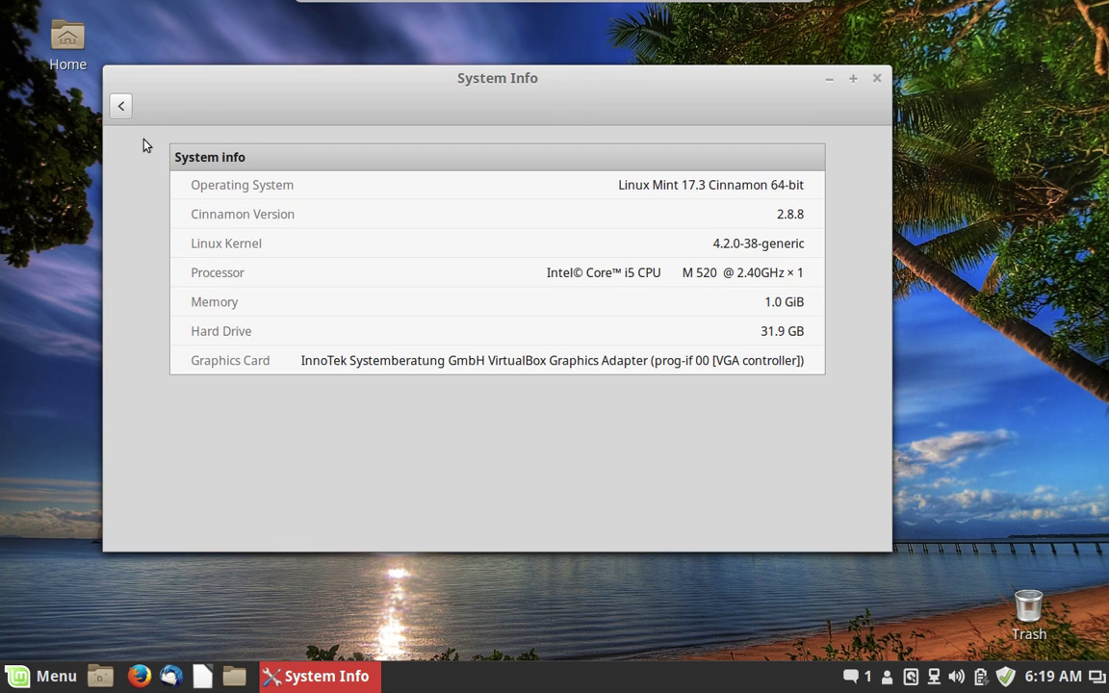
pyautogui.click(122, 107)
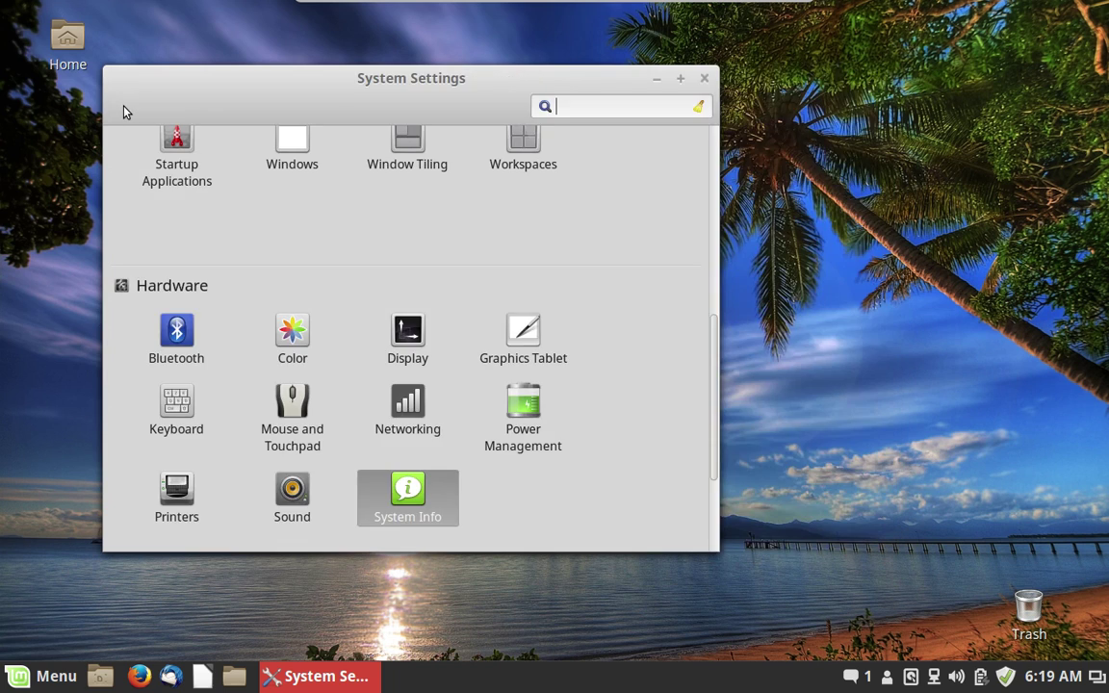
# - Look over the Hardware and Administration sections, view the Sound output settings, and close System Settings
pyautogui.scroll(-4, 502, 308)
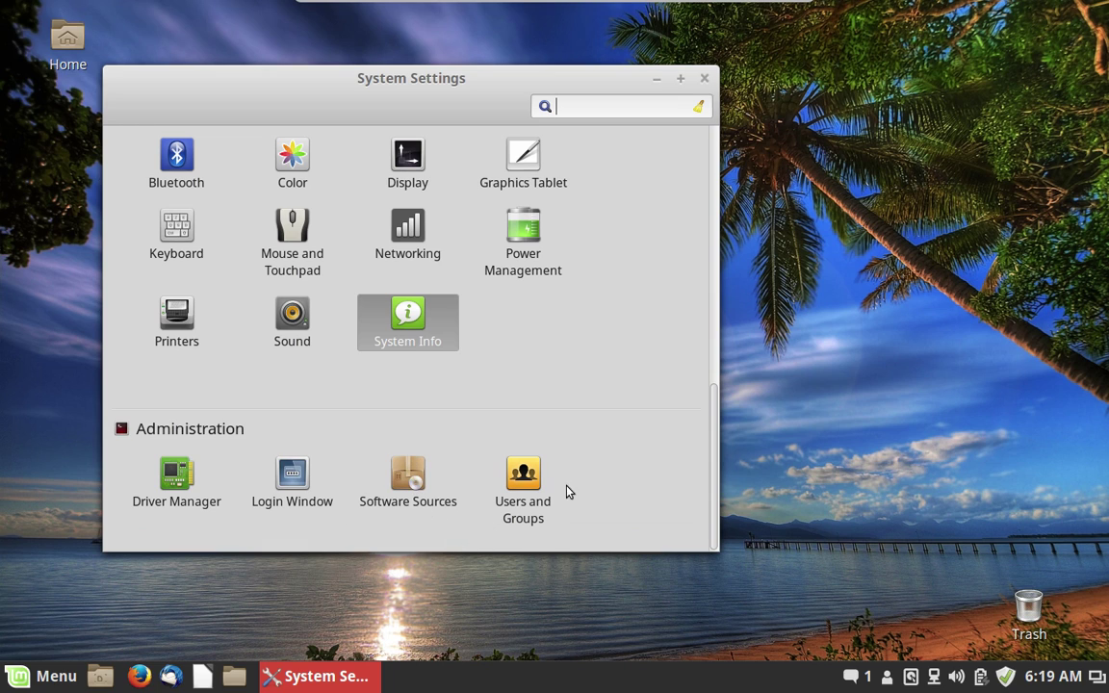
pyautogui.scroll(2, 581, 381)
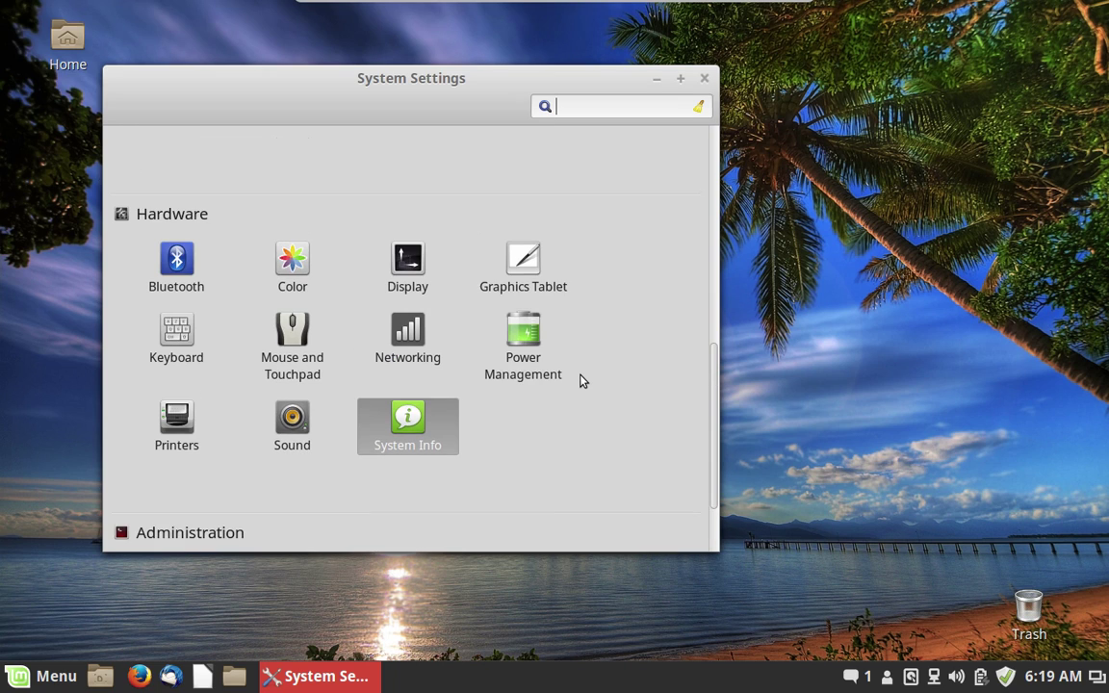
pyautogui.scroll(-1, 581, 381)
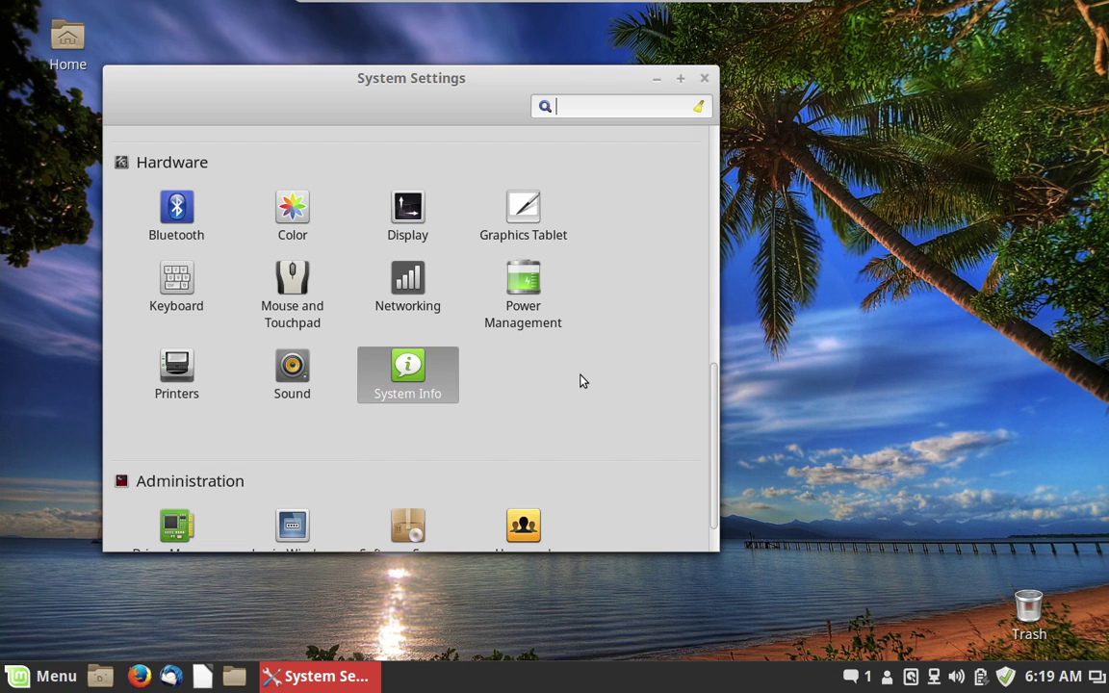
pyautogui.click(306, 373)
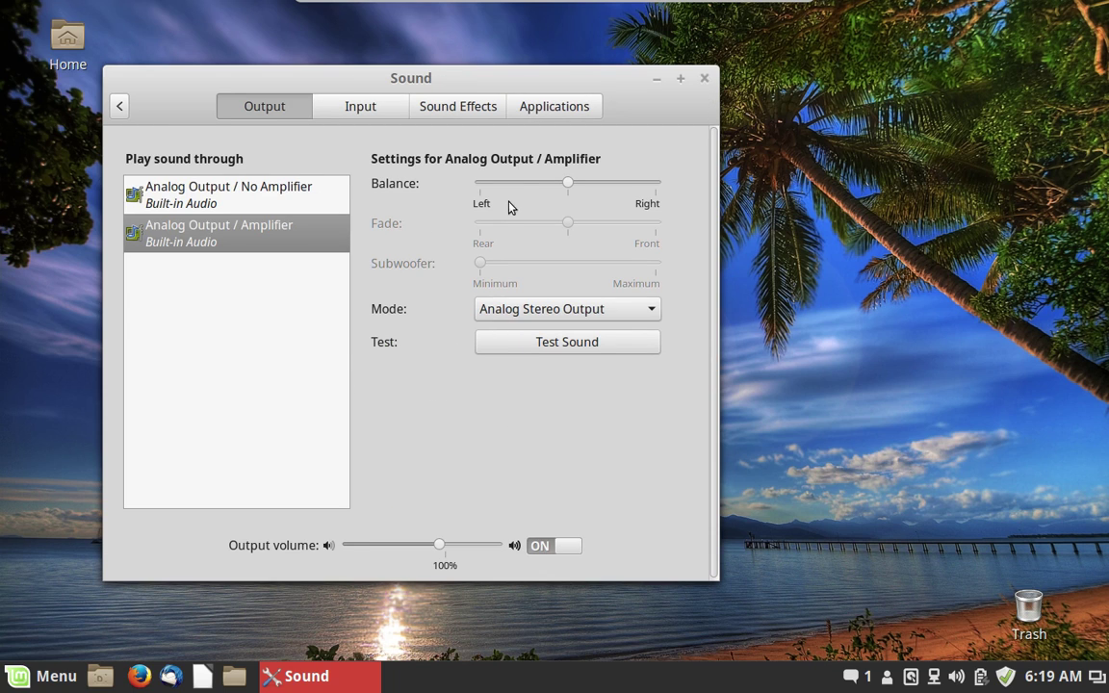
pyautogui.moveTo(518, 80); pyautogui.dragTo(612, 92)
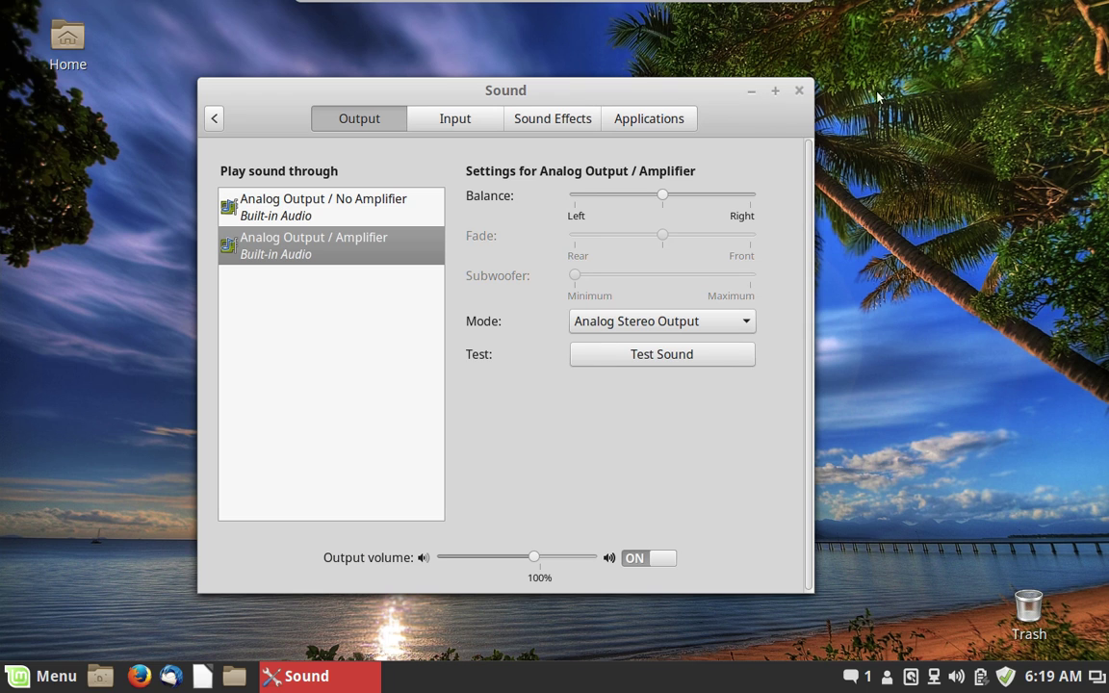
pyautogui.click(798, 92)
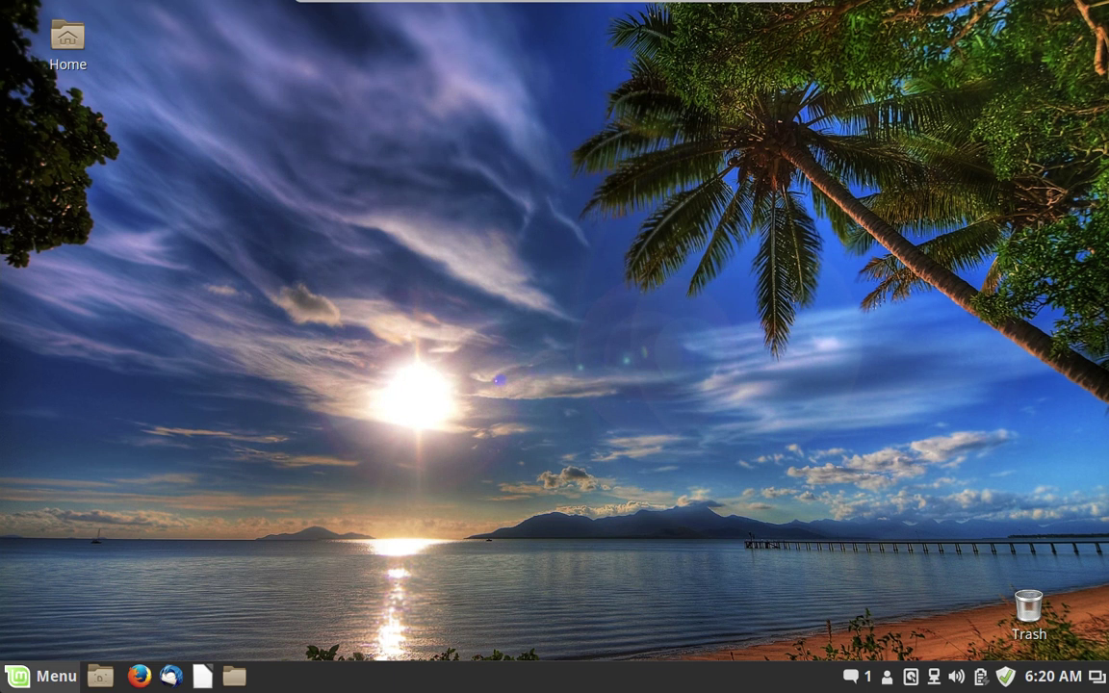
# - Open Archive Manager and create an empty document on the desktop, keeping its default name
pyautogui.press('super')
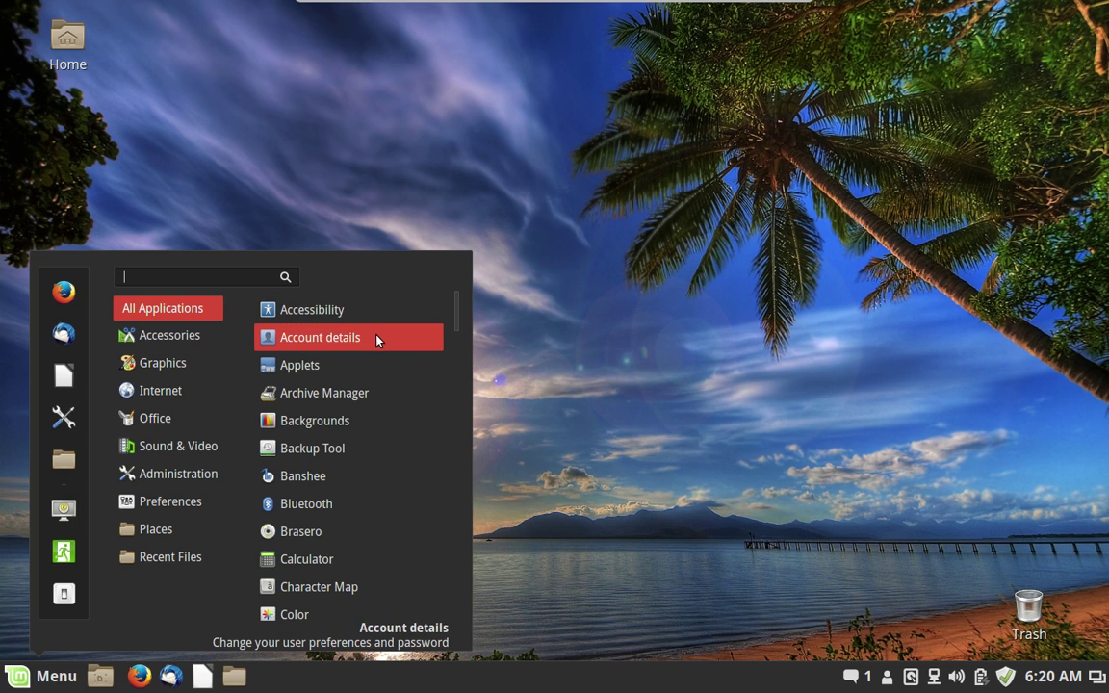
pyautogui.click(379, 395)
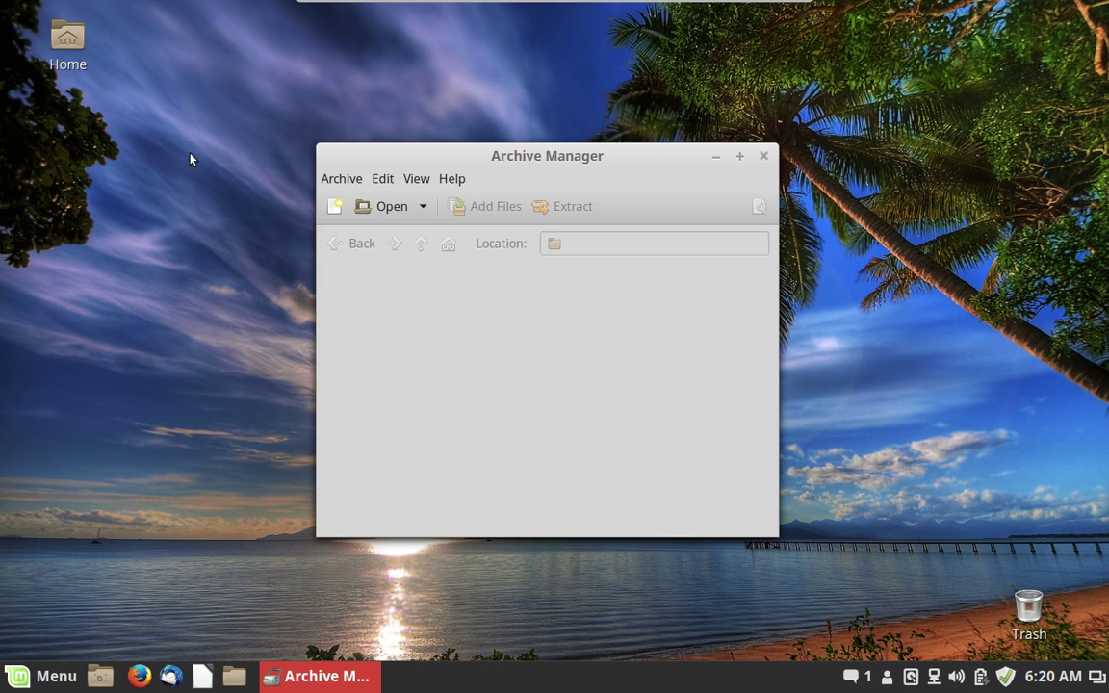
pyautogui.rightClick(204, 104)
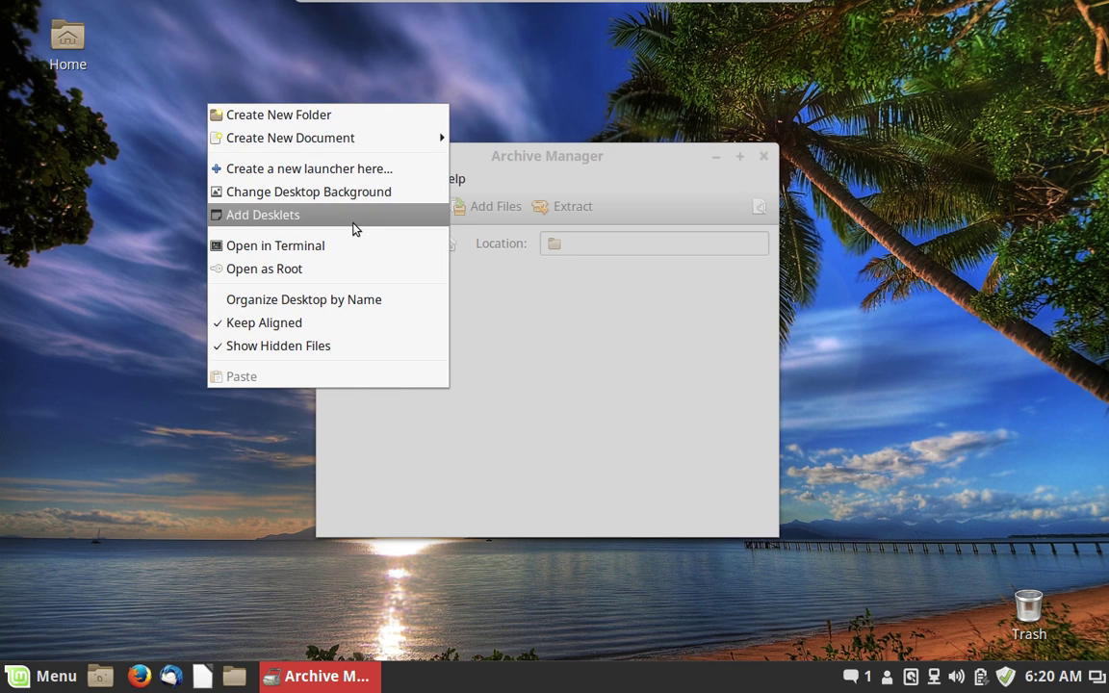
pyautogui.moveTo(398, 144)
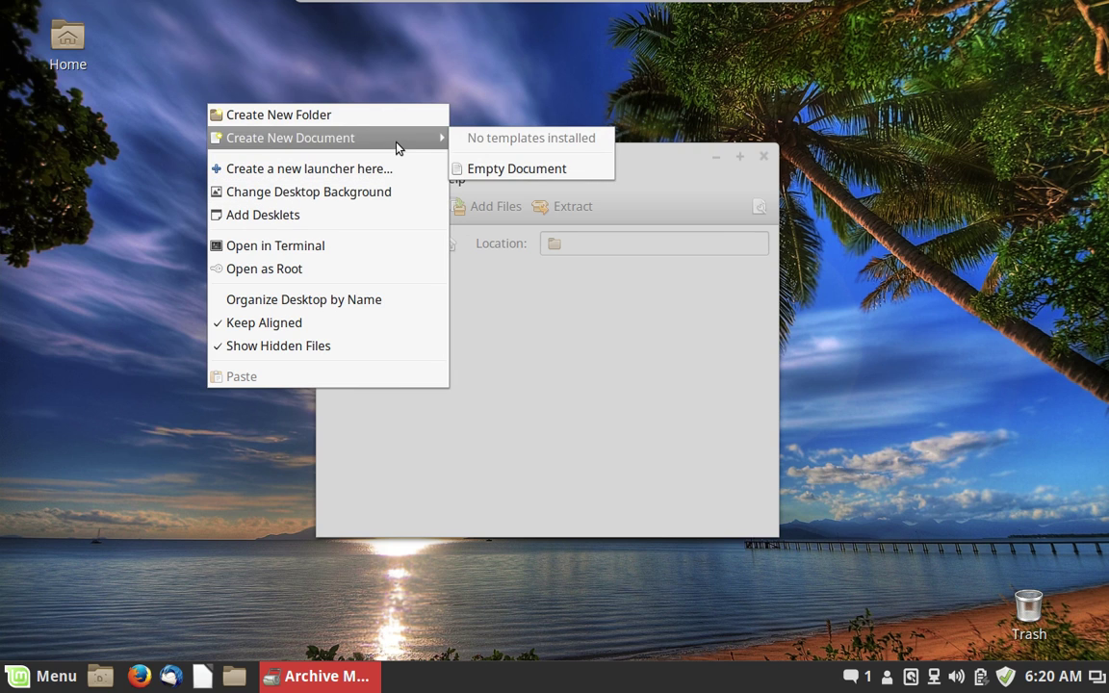
pyautogui.click(562, 171)
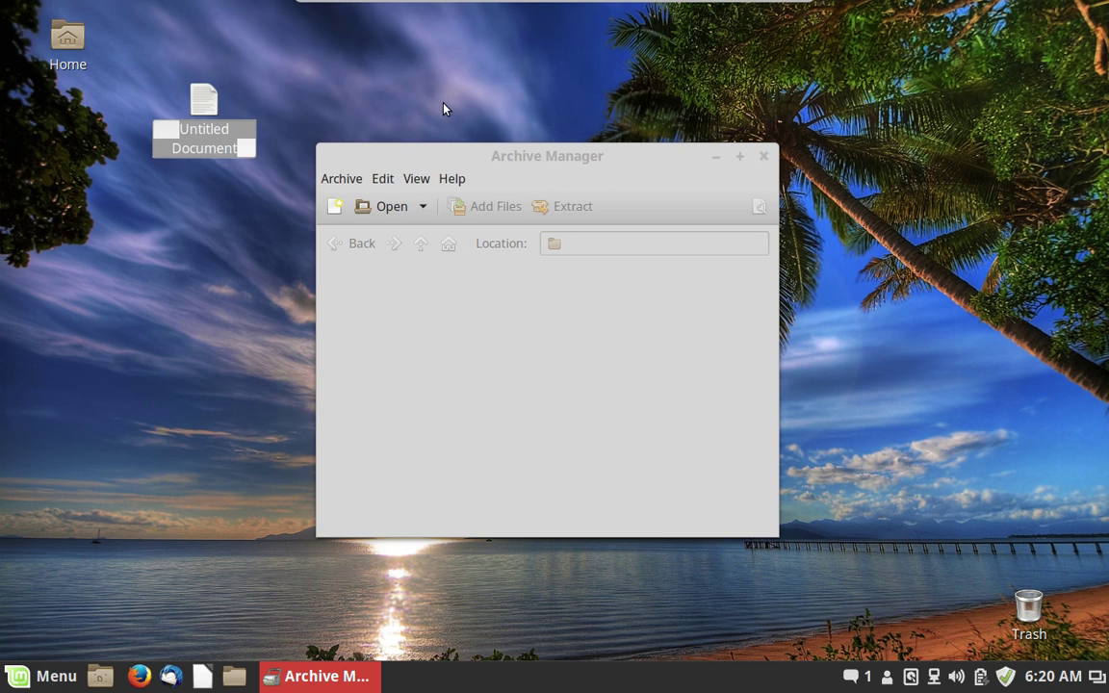
pyautogui.click(328, 116)
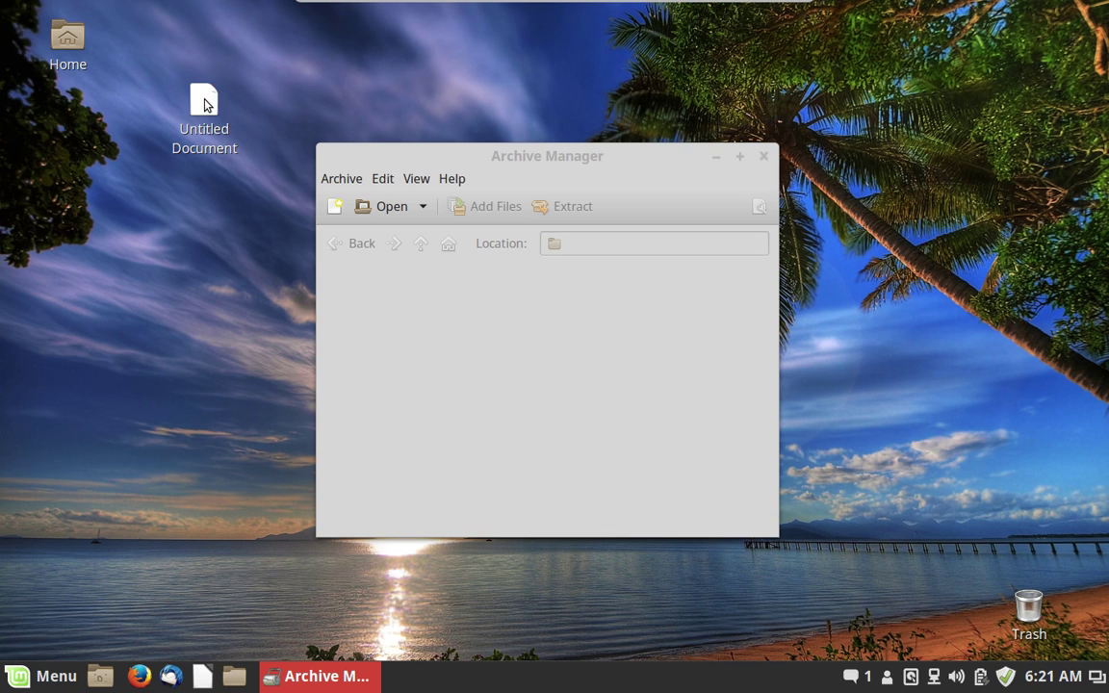
# - Pack the new desktop document into a .zip archive saved to Desktop using Archive Manager, and close the archive window
pyautogui.moveTo(202, 102); pyautogui.dragTo(556, 355)
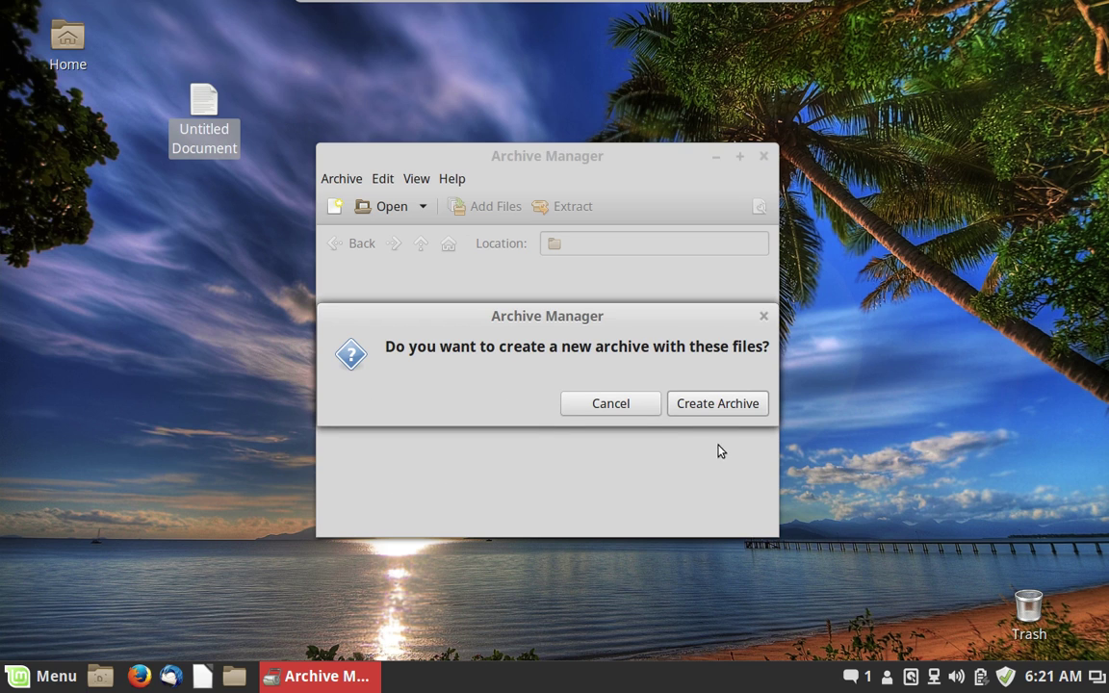
pyautogui.click(717, 403)
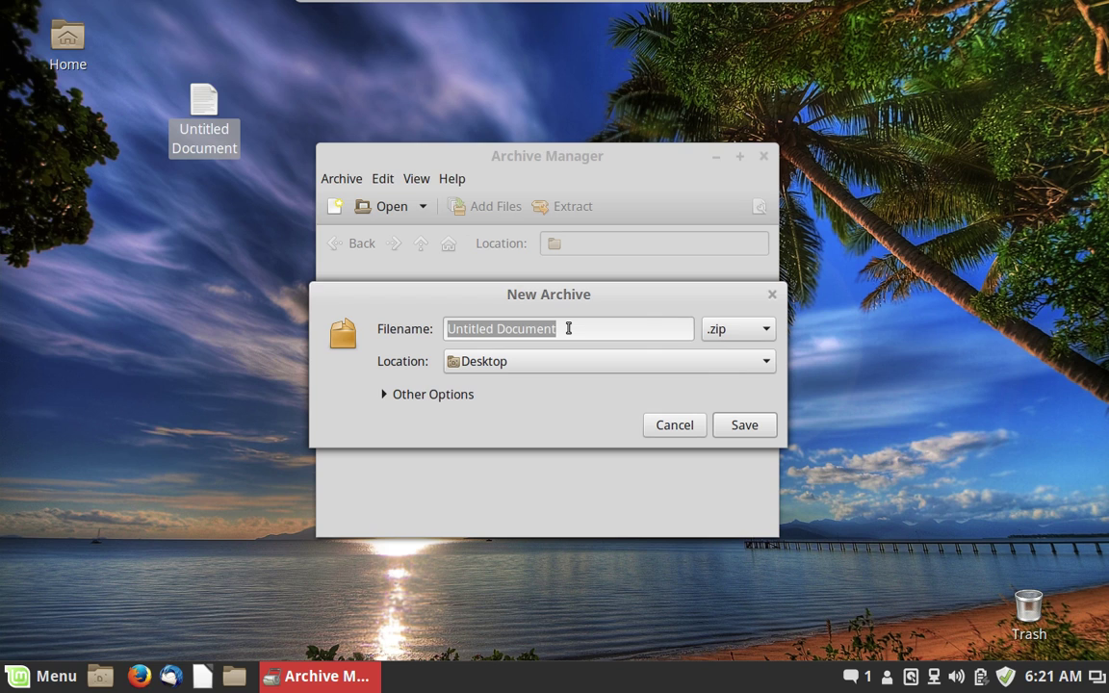
pyautogui.click(762, 365)
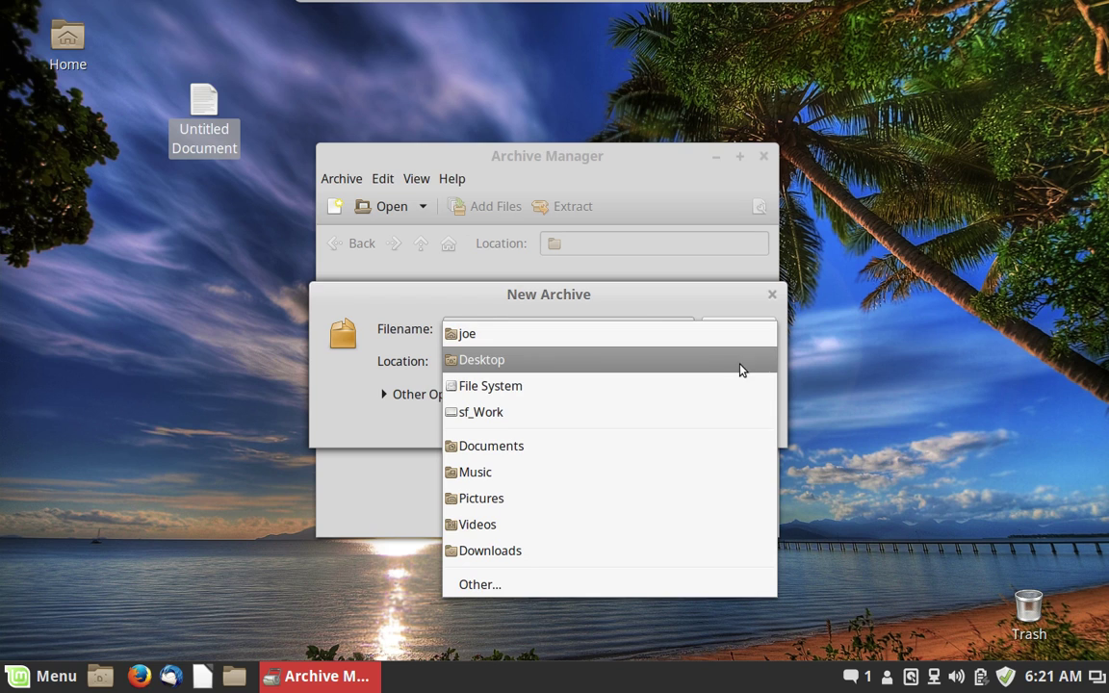
pyautogui.click(676, 373)
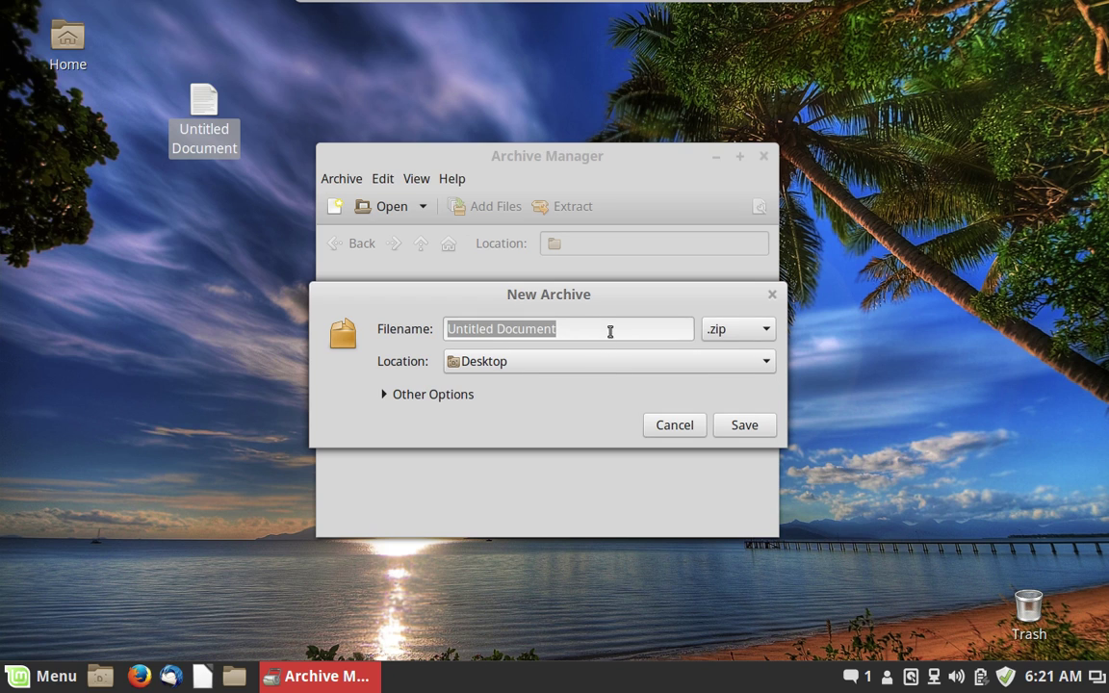
pyautogui.click(748, 429)
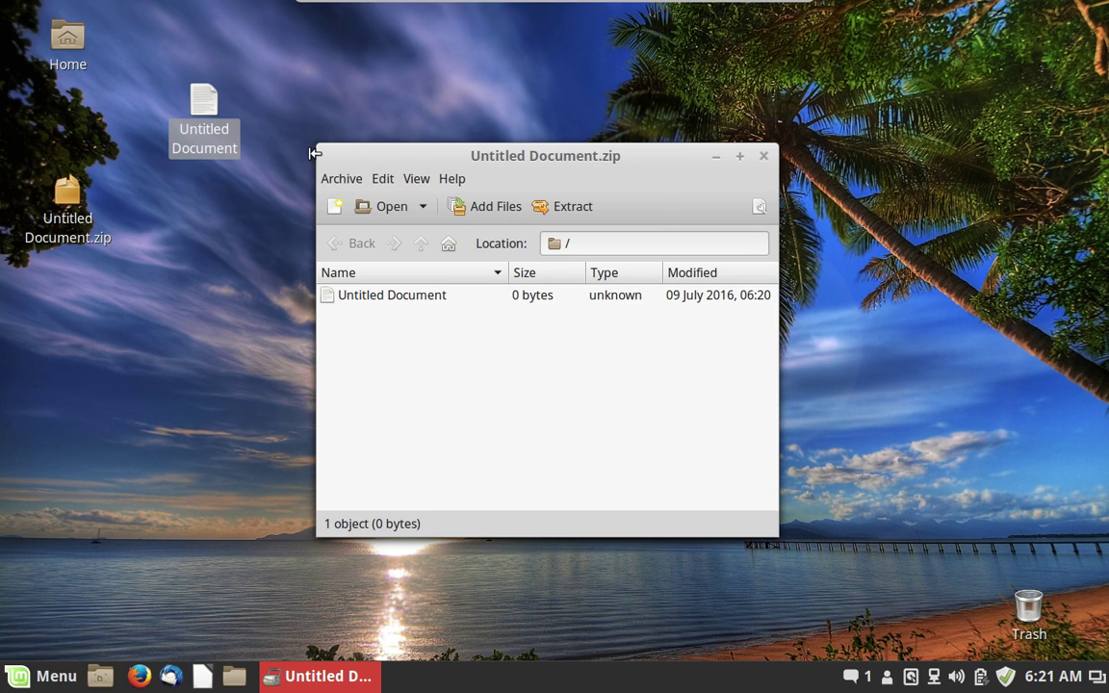
pyautogui.click(763, 156)
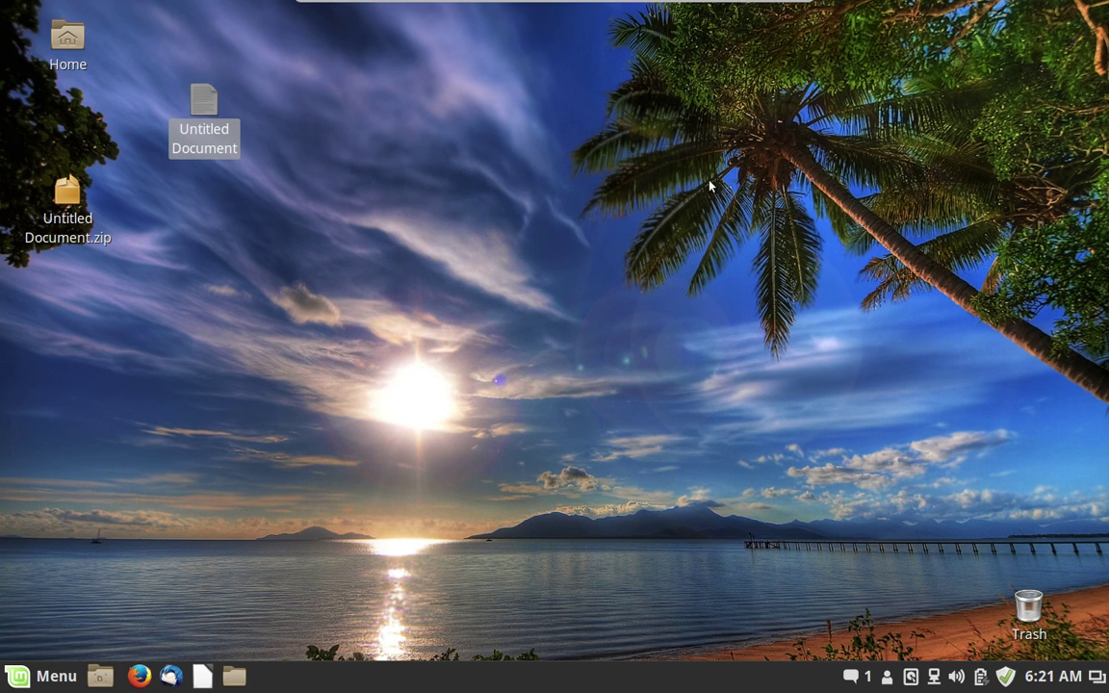
# - Move the zip archive away from the desktop's edge and permanently delete the original Untitled Document
pyautogui.moveTo(53, 191); pyautogui.dragTo(646, 253)
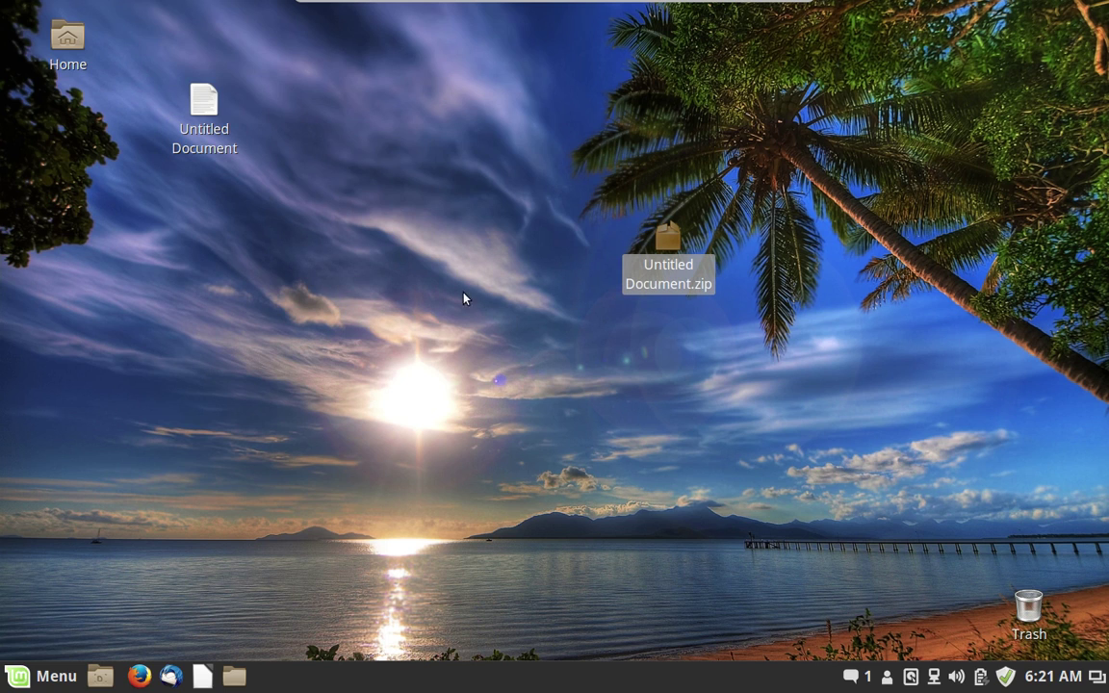
pyautogui.click(176, 123)
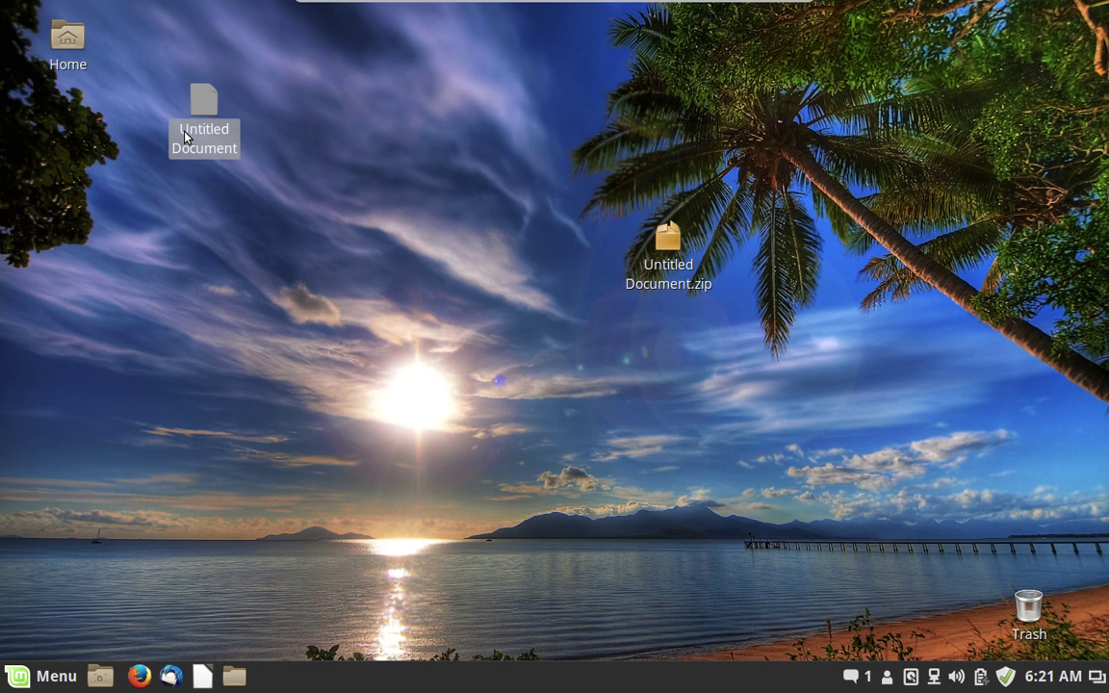
pyautogui.hotkey('shift', 'Delete')
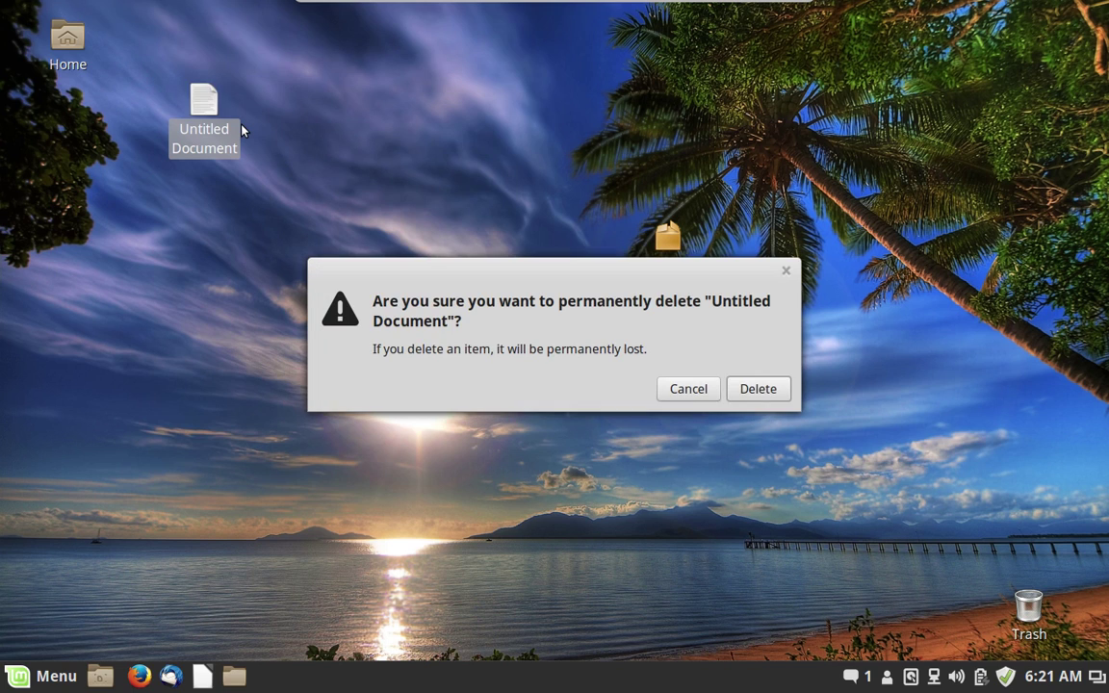
pyautogui.click(770, 389)
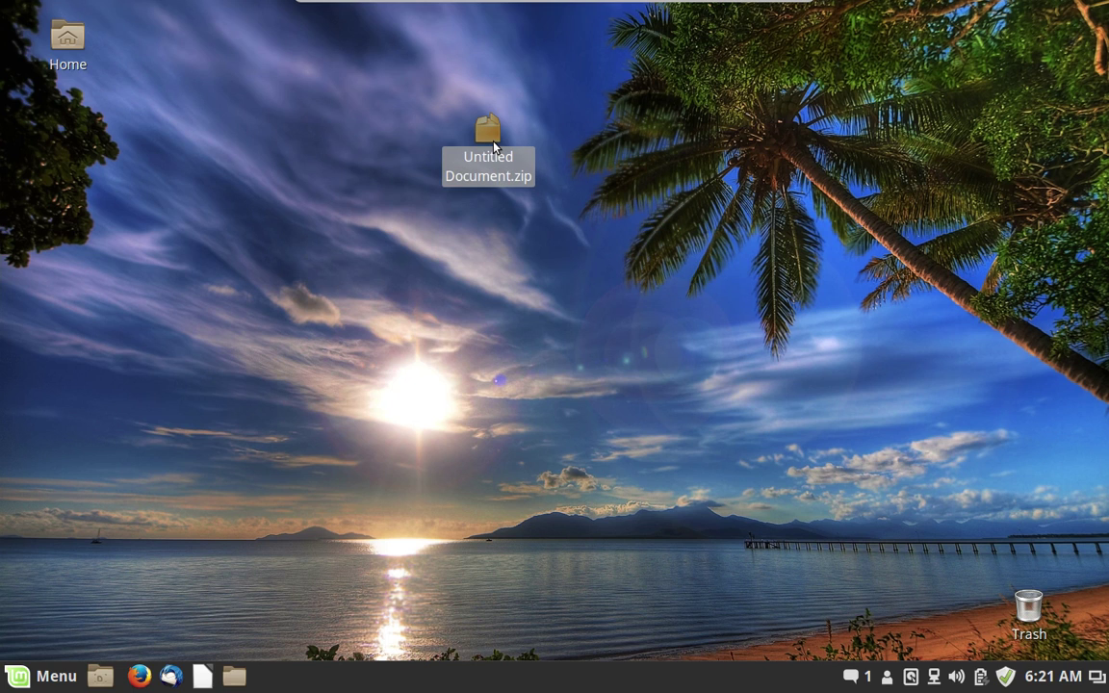
# - Open Untitled Document.zip, extract the document inside it to Desktop, and close Archive Manager
pyautogui.doubleClick(489, 139)
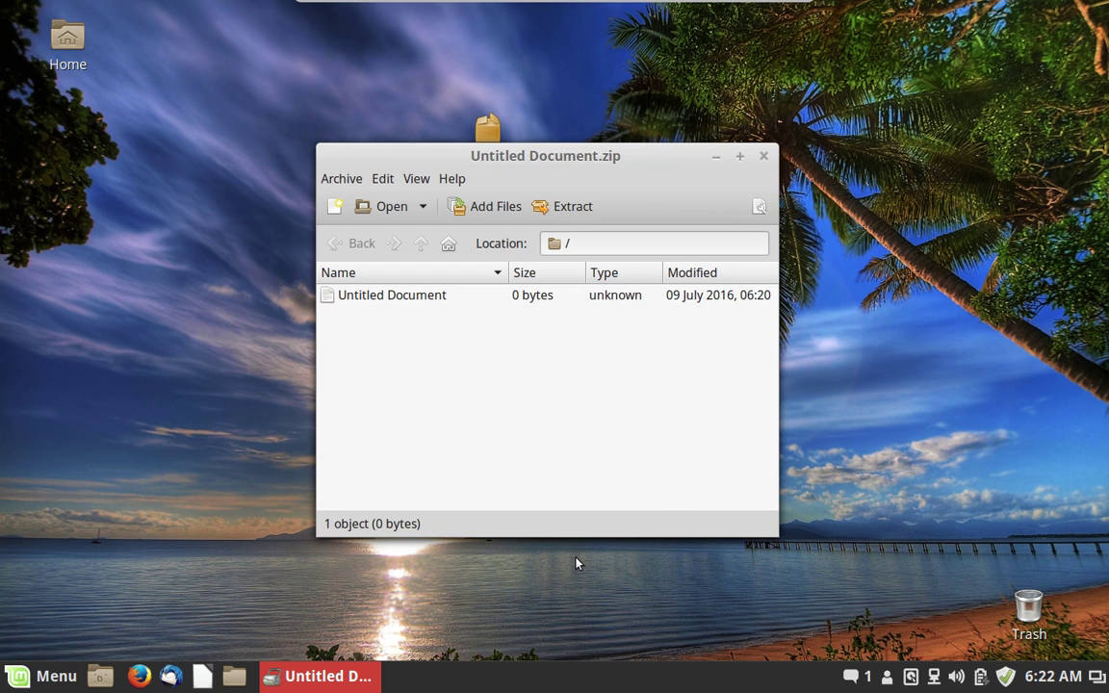
pyautogui.rightClick(556, 297)
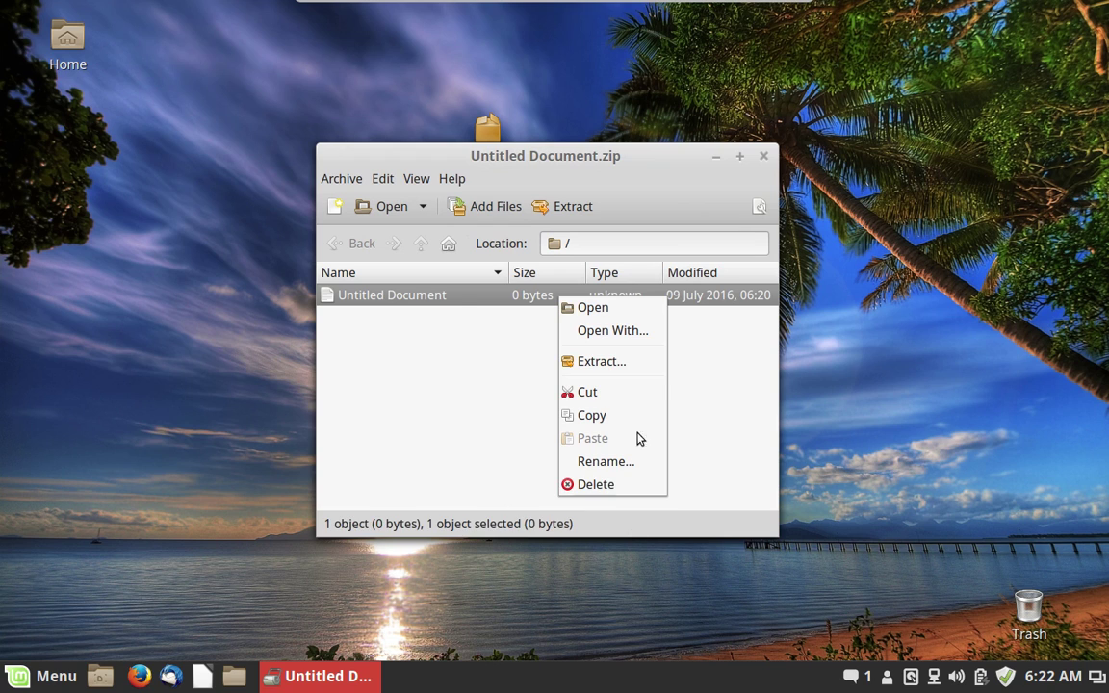
pyautogui.click(626, 361)
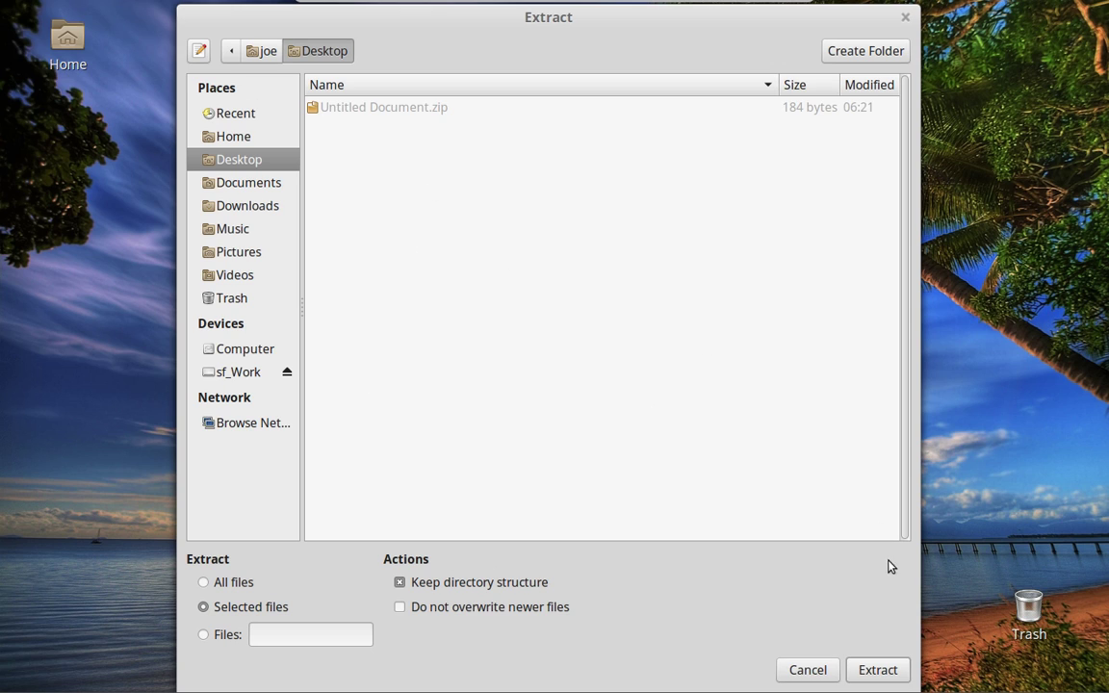
pyautogui.click(877, 674)
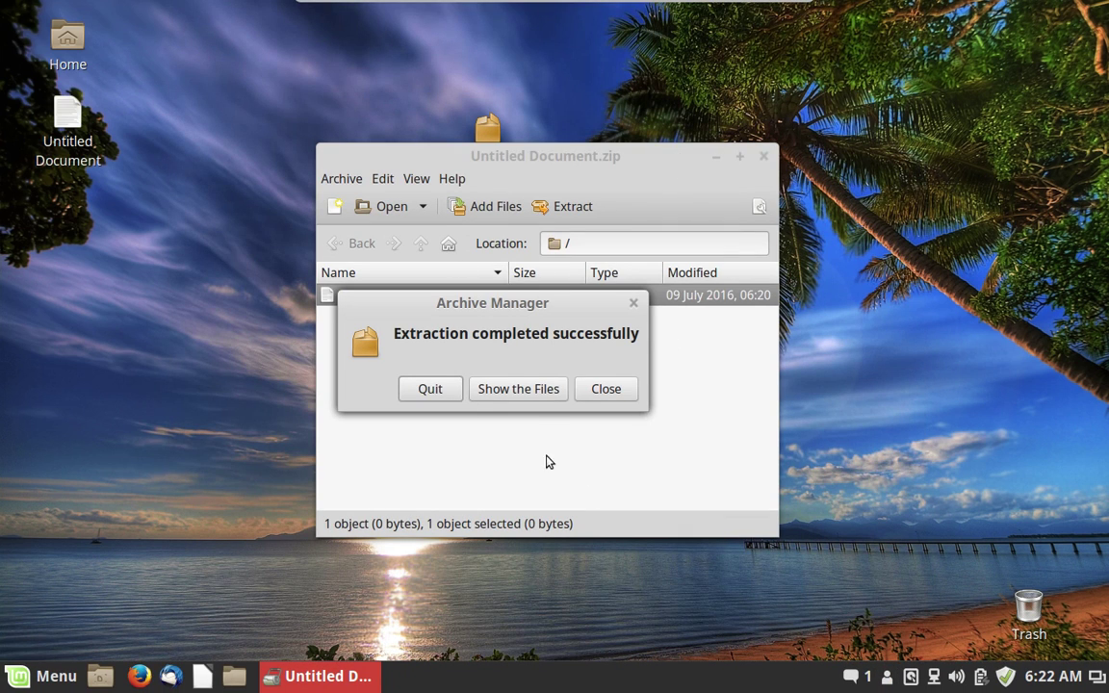
pyautogui.click(599, 389)
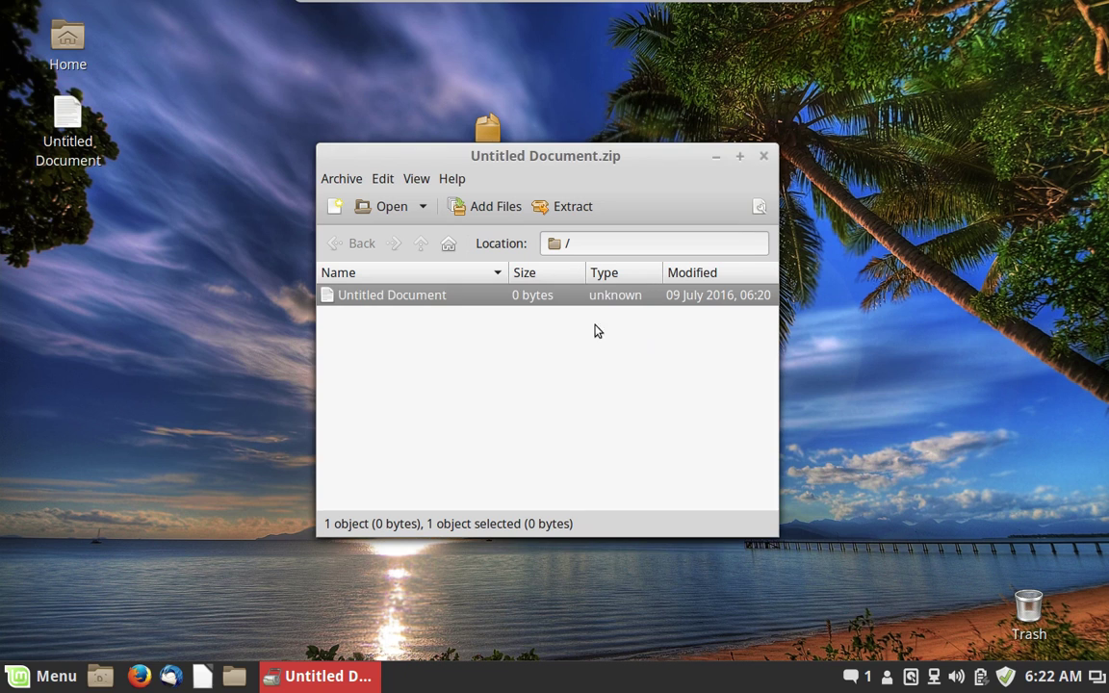
pyautogui.click(763, 155)
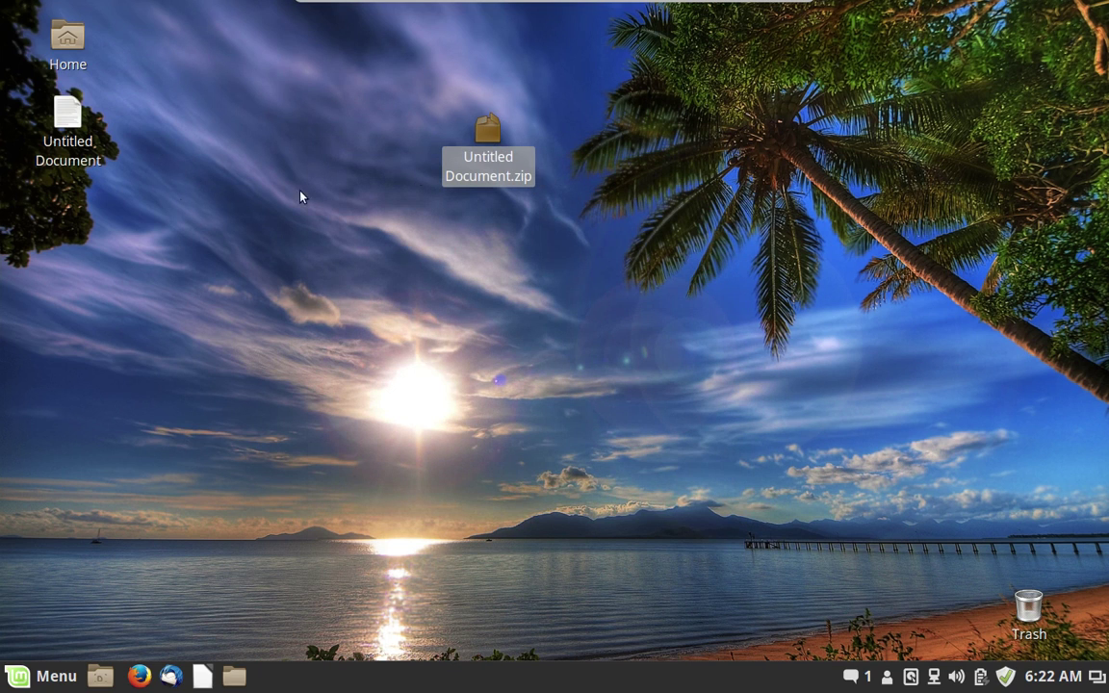
# - Permanently delete both the extracted Untitled Document and Untitled Document.zip from the desktop
pyautogui.keyDown('ctrl'); pyautogui.click(54, 138); pyautogui.keyUp('ctrl')
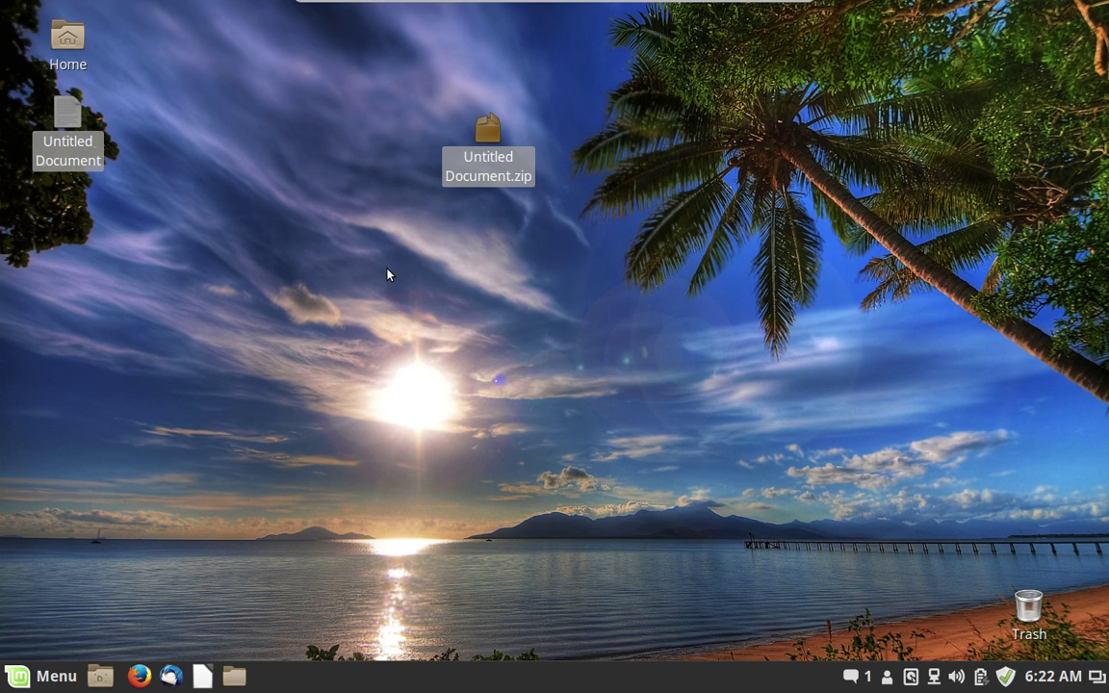
pyautogui.hotkey('shift', 'Delete')
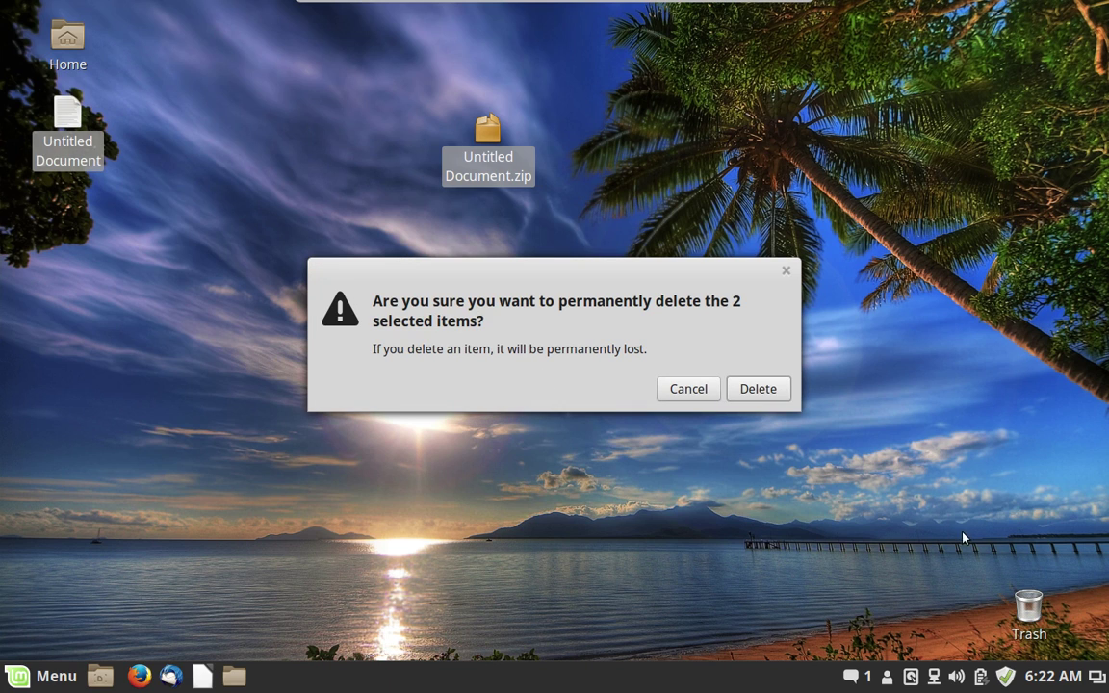
pyautogui.click(773, 391)
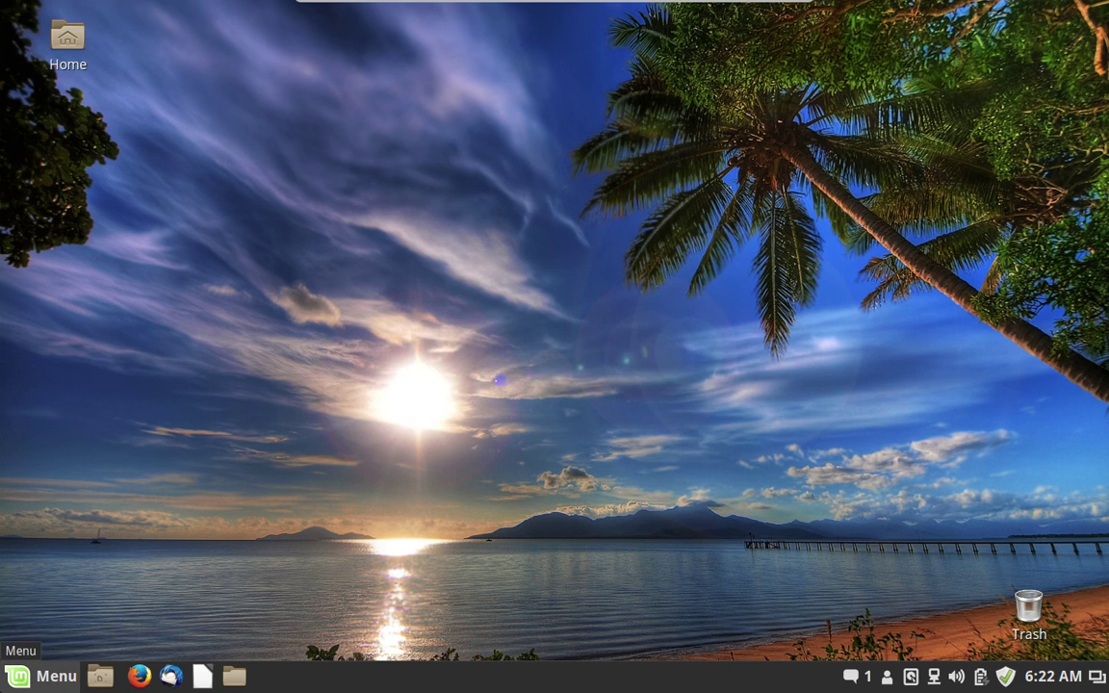
# - Look through the installed programs listed under Accessories, Administration and Recent Files in the application menu
pyautogui.click(43, 676)
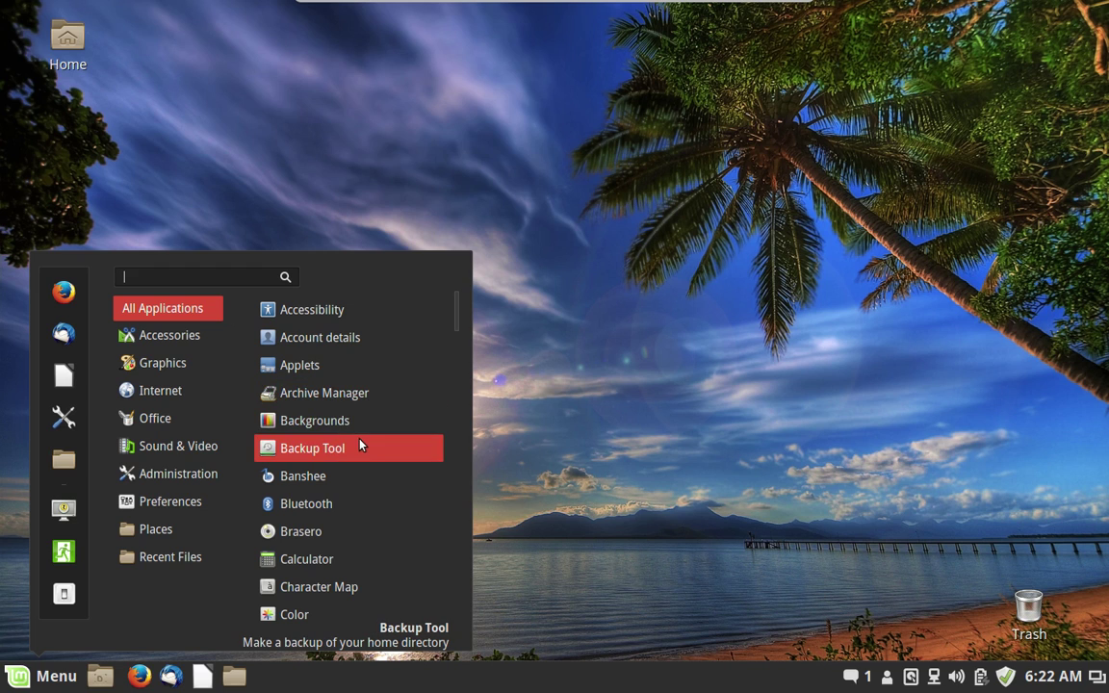
pyautogui.scroll(-1, 361, 445)
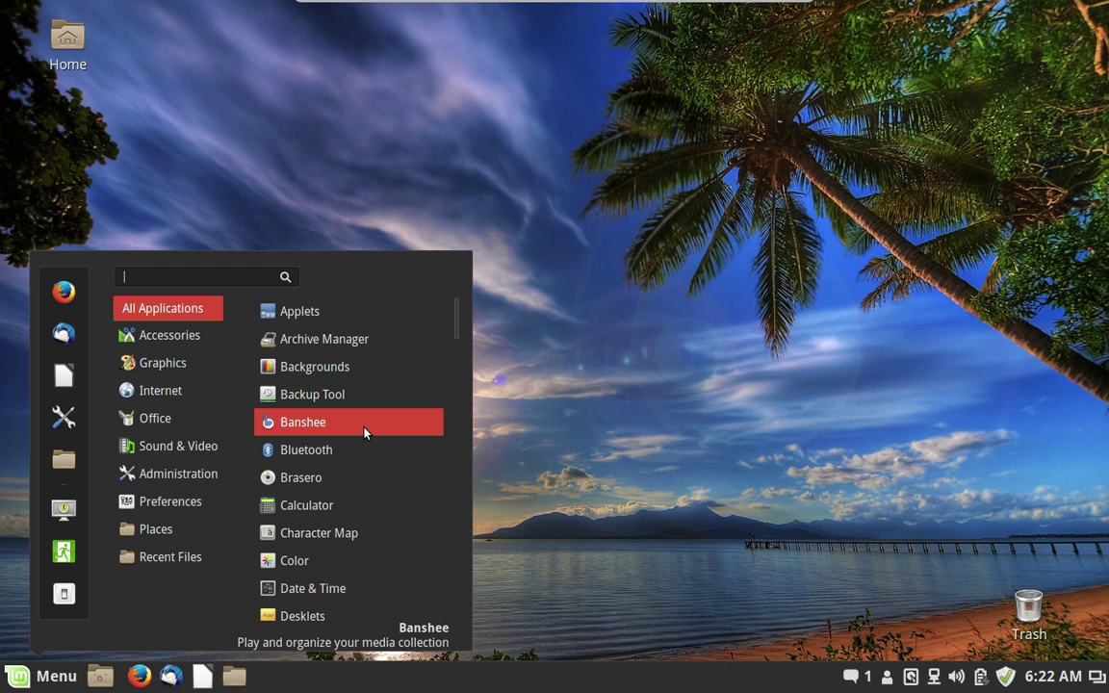
pyautogui.moveTo(210, 331)
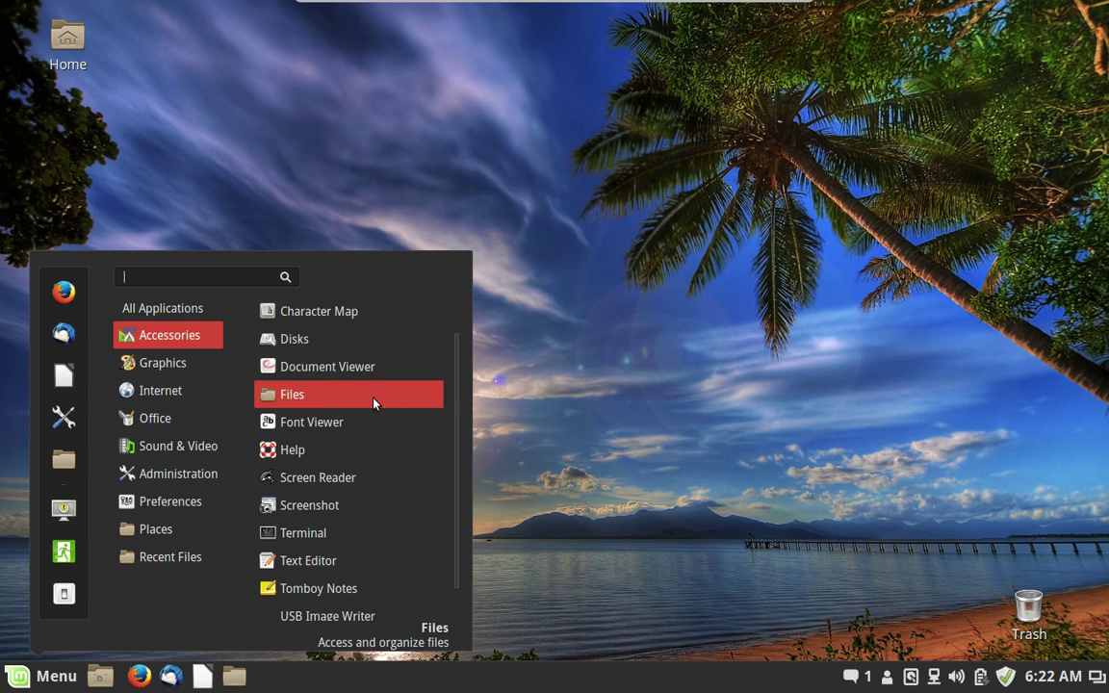
pyautogui.scroll(-1, 376, 351)
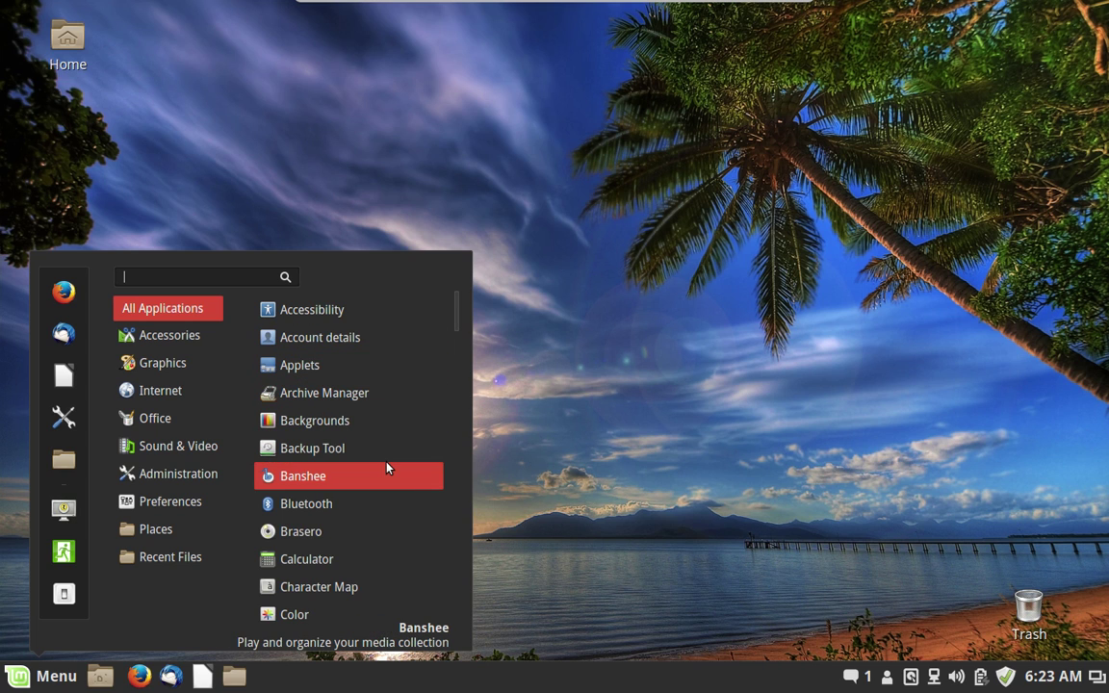
pyautogui.scroll(-3, 387, 468)
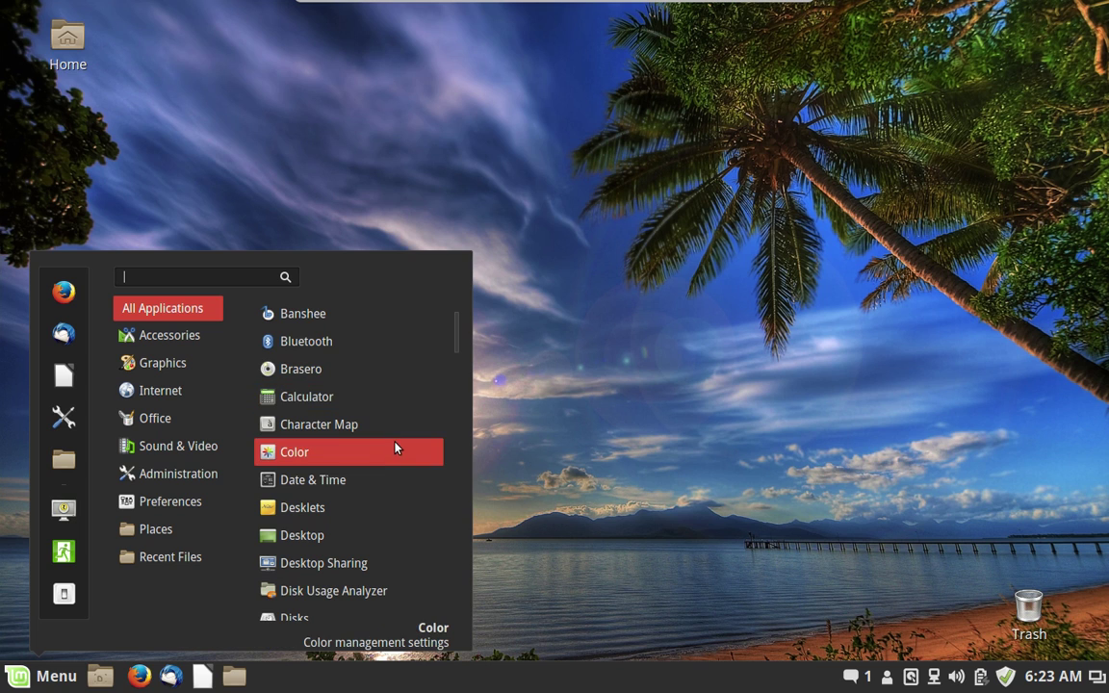
pyautogui.moveTo(218, 554)
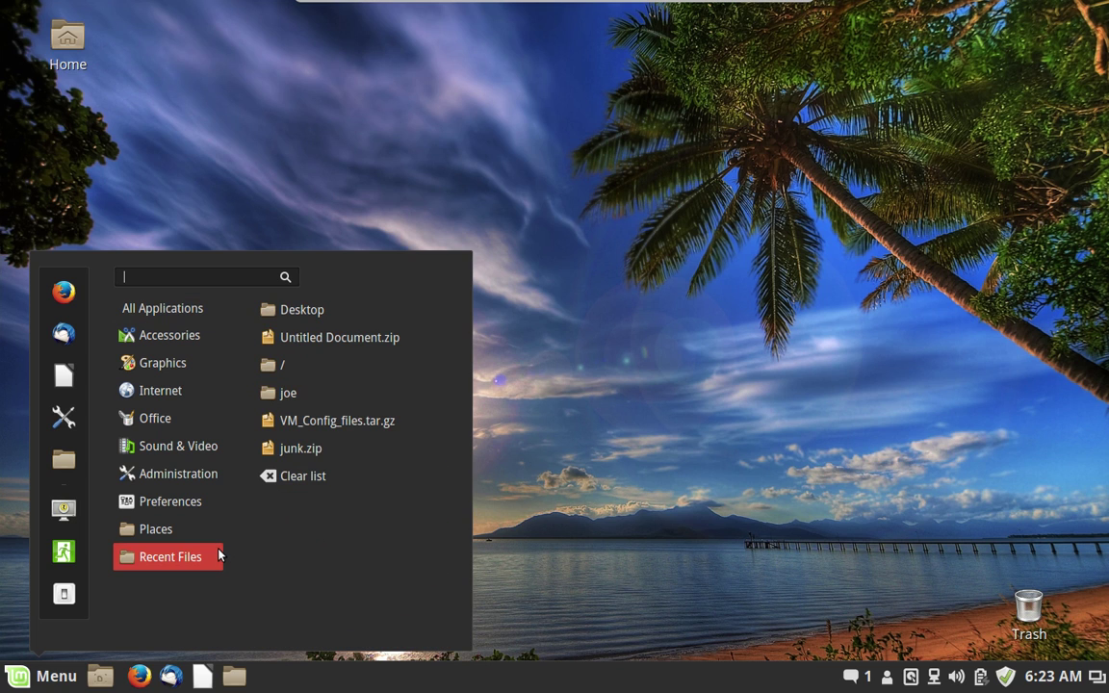
pyautogui.moveTo(205, 472)
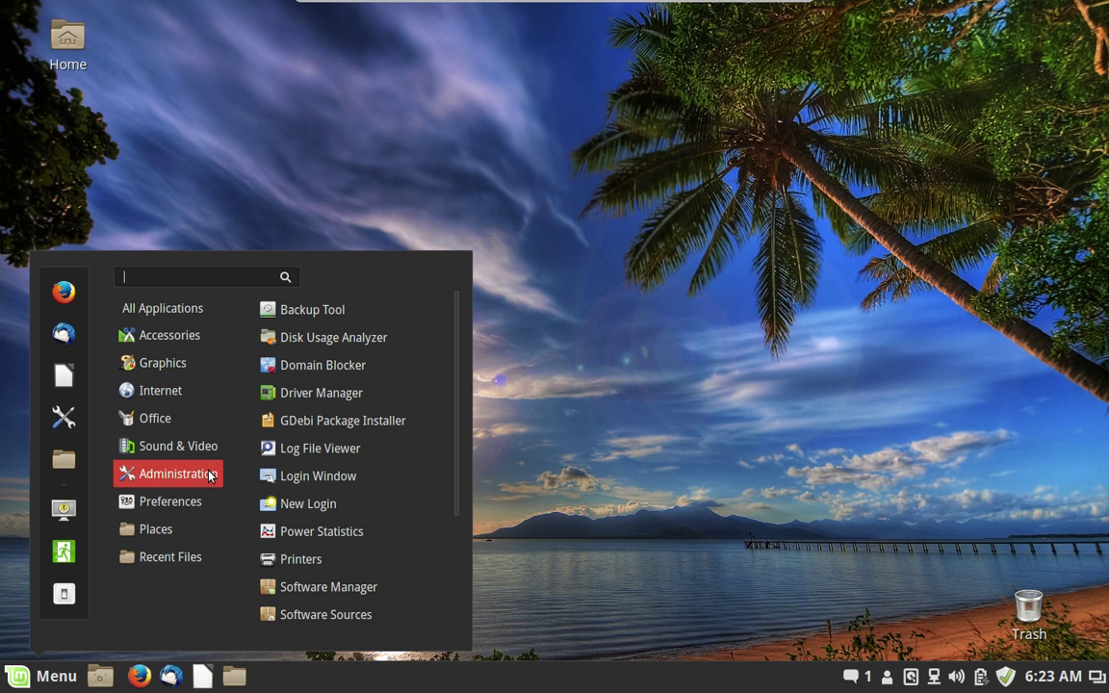
pyautogui.scroll(3, 324, 489)
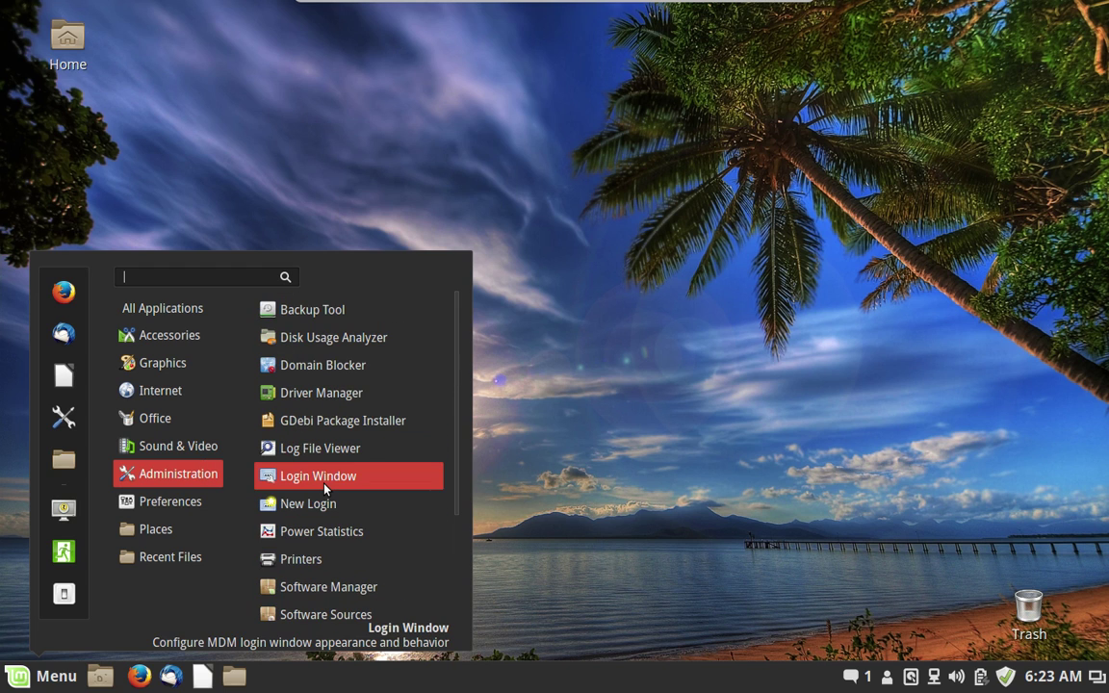
pyautogui.scroll(-5, 325, 489)
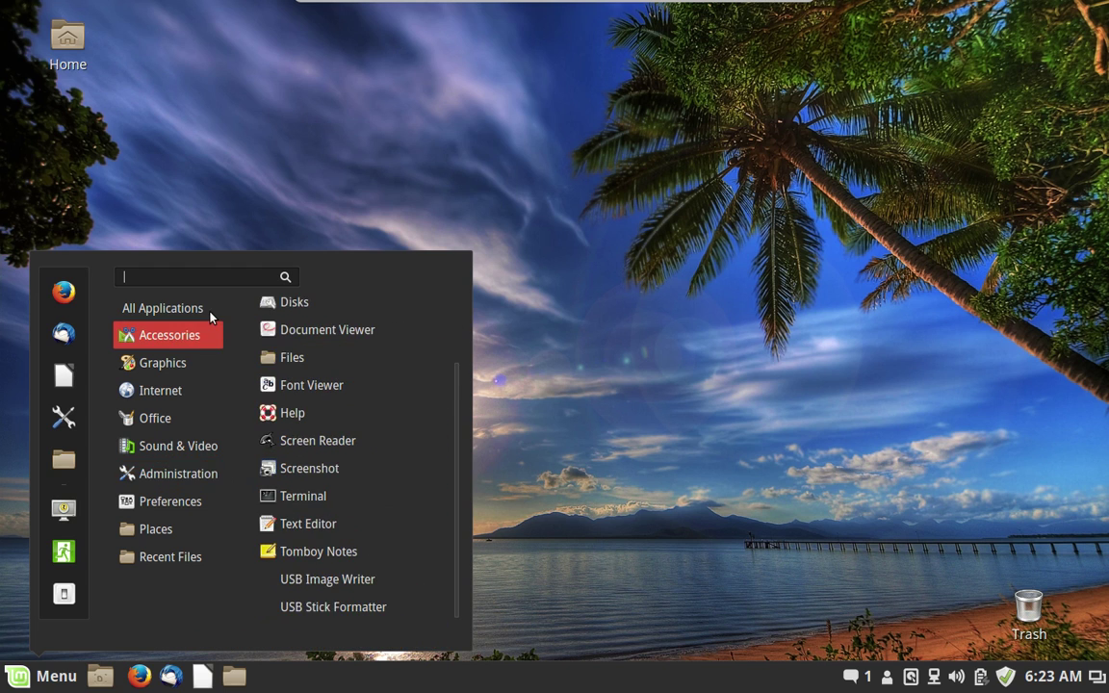
# - Look through the complete list of all applications down to Workspaces
pyautogui.moveTo(210, 310)
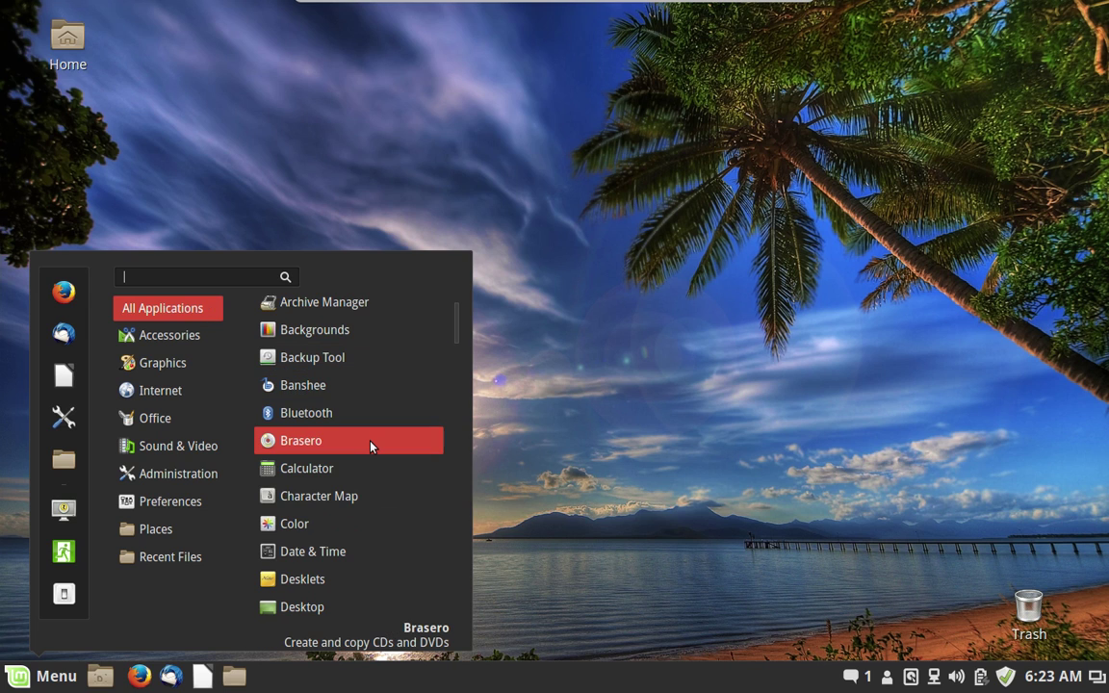
pyautogui.scroll(-3, 370, 445)
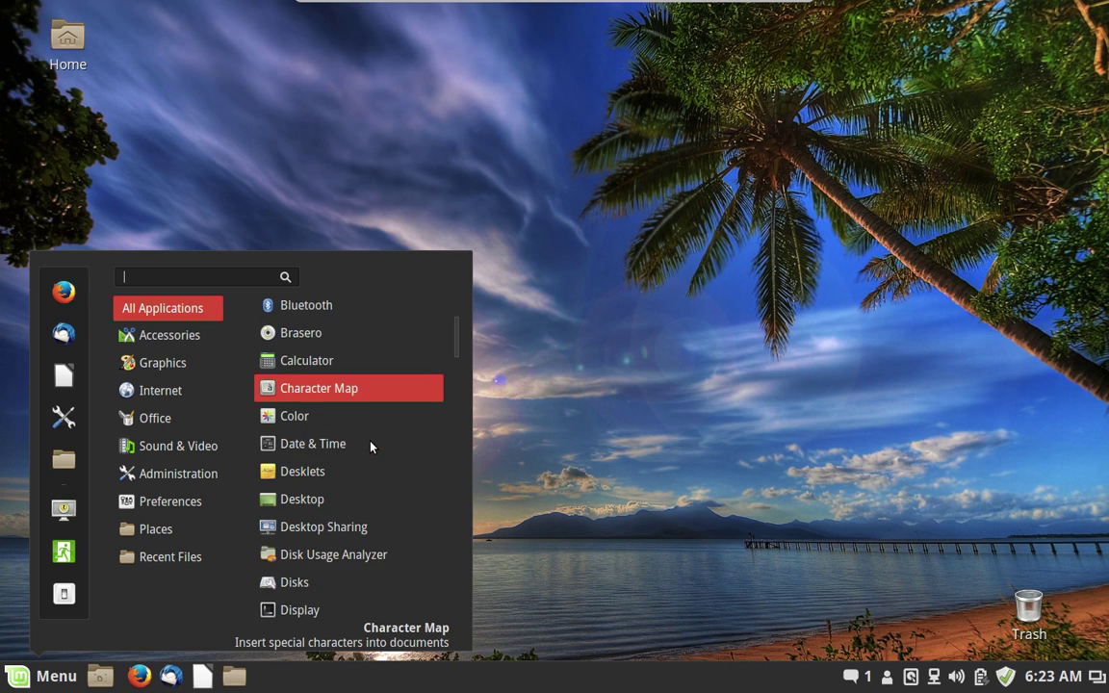
pyautogui.scroll(-6, 371, 444)
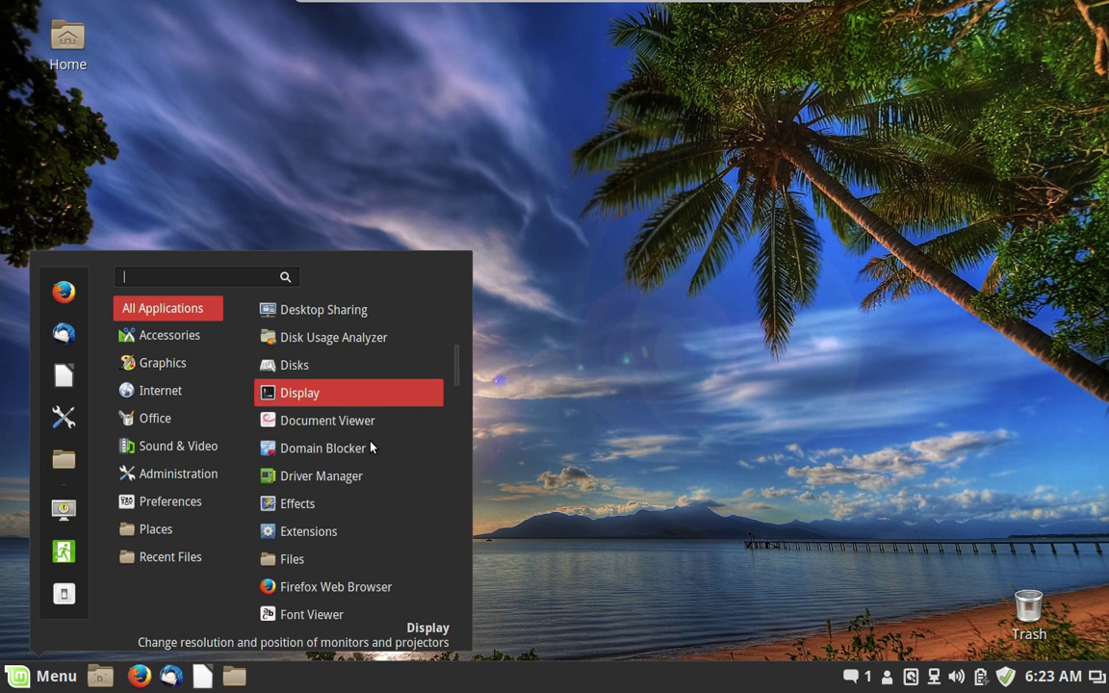
pyautogui.scroll(-2, 375, 428)
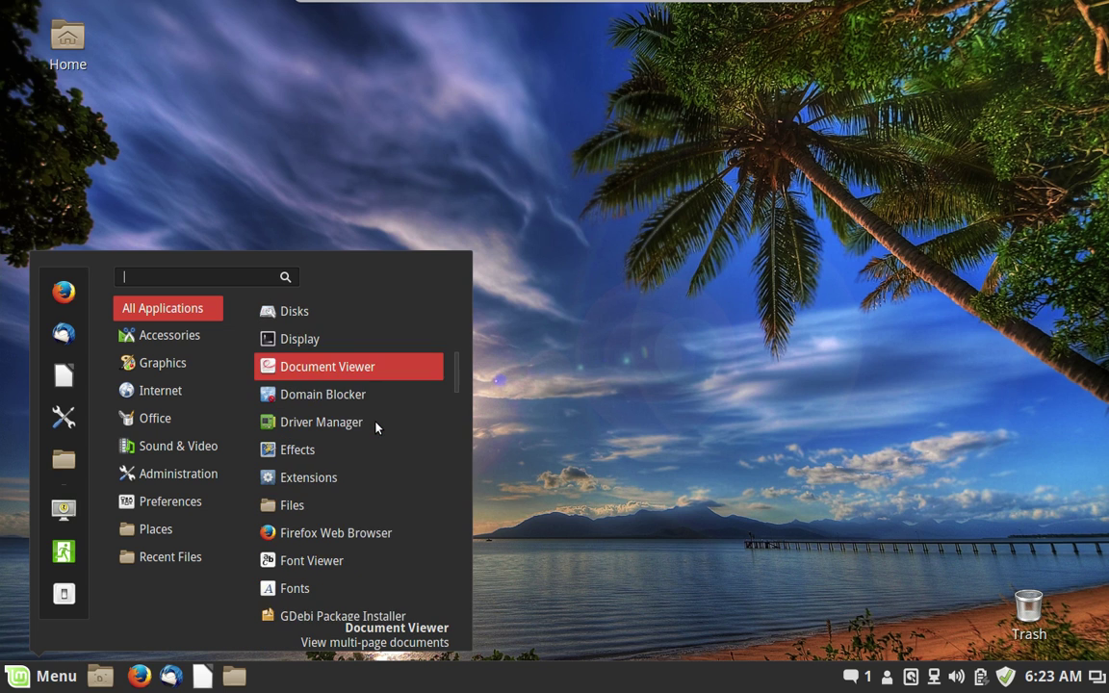
pyautogui.scroll(-20, 375, 427)
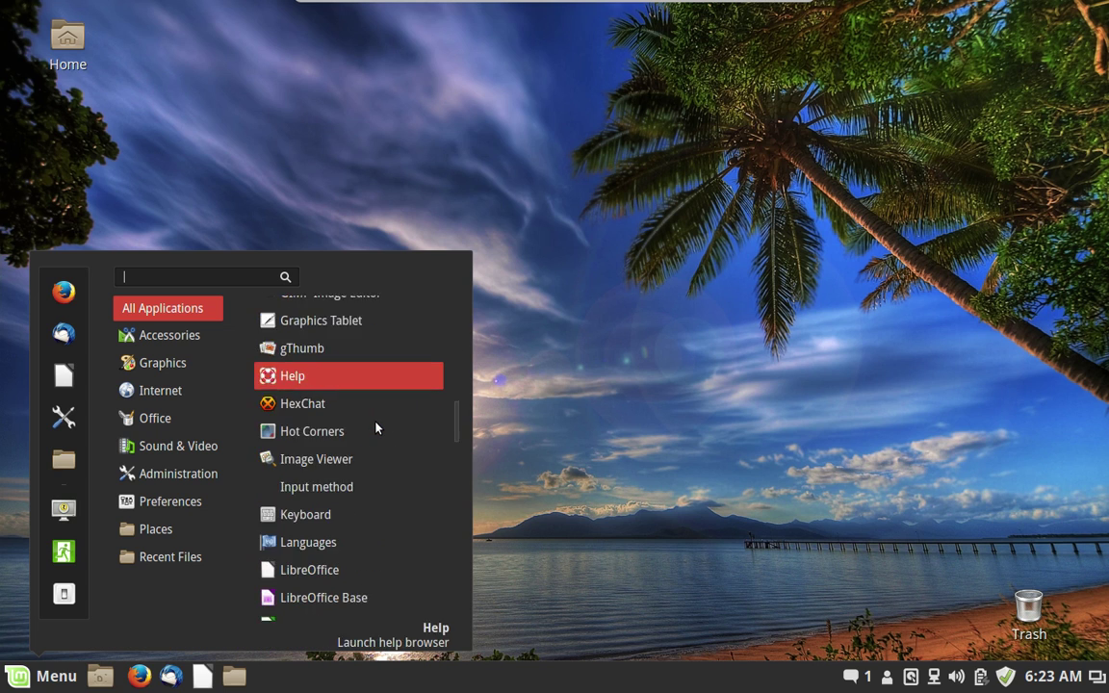
pyautogui.scroll(-8, 375, 428)
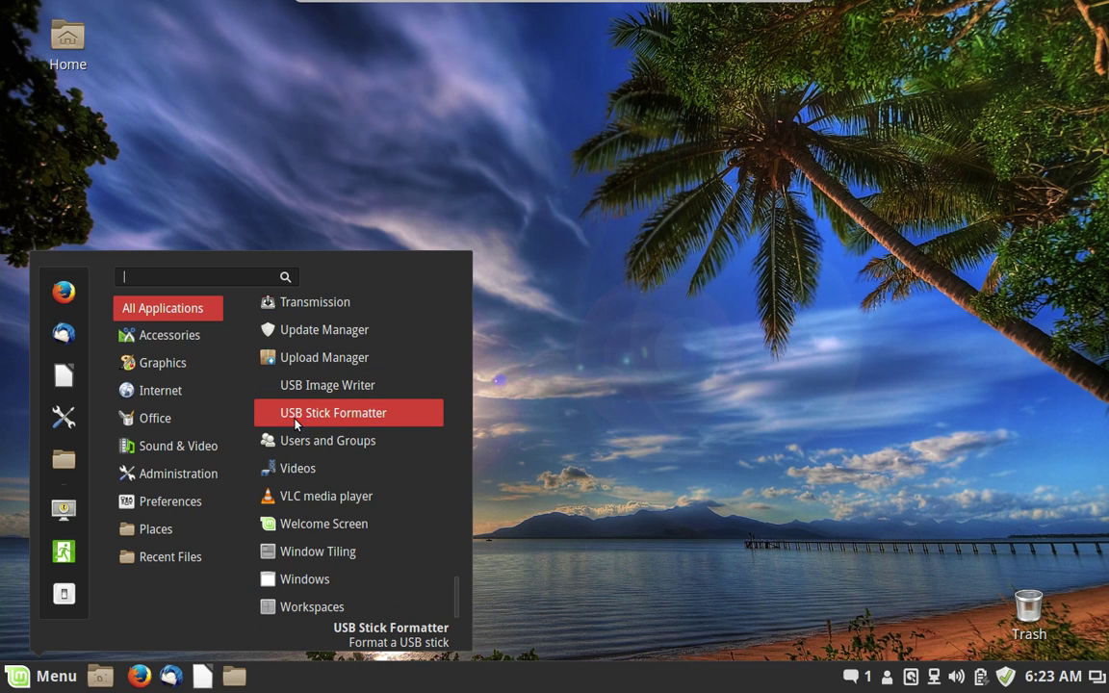
# - Open USB Image Writer from the Accessories category, view its image and target options, and close it
pyautogui.moveTo(209, 342)
pyautogui.scroll(-2, 386, 459)
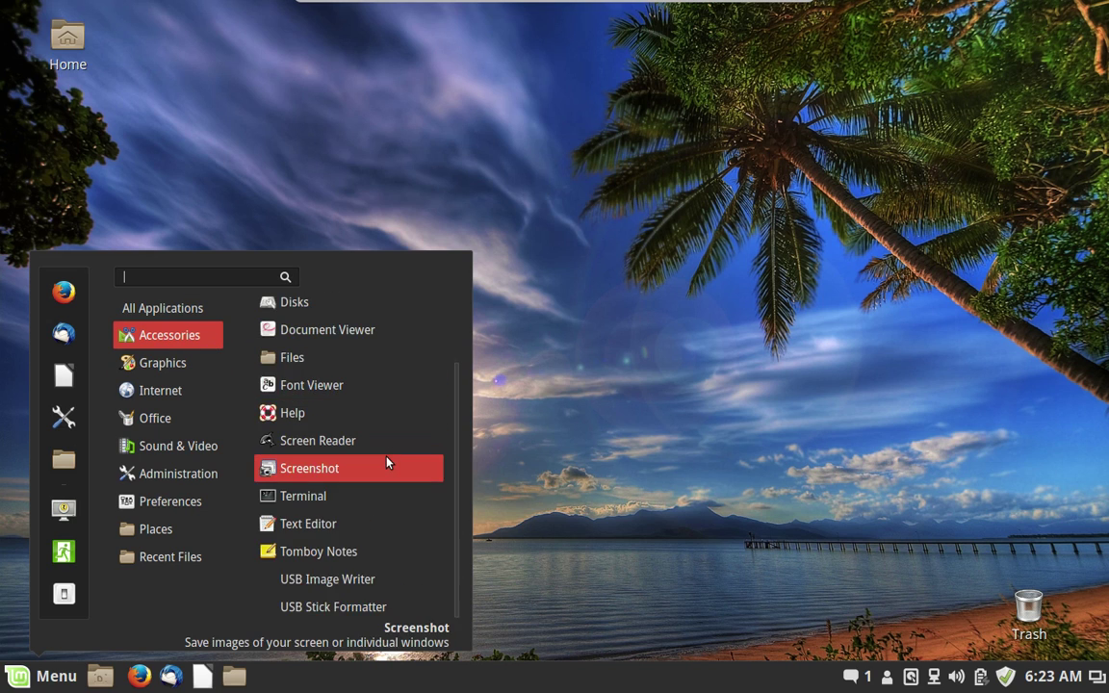
pyautogui.click(409, 580)
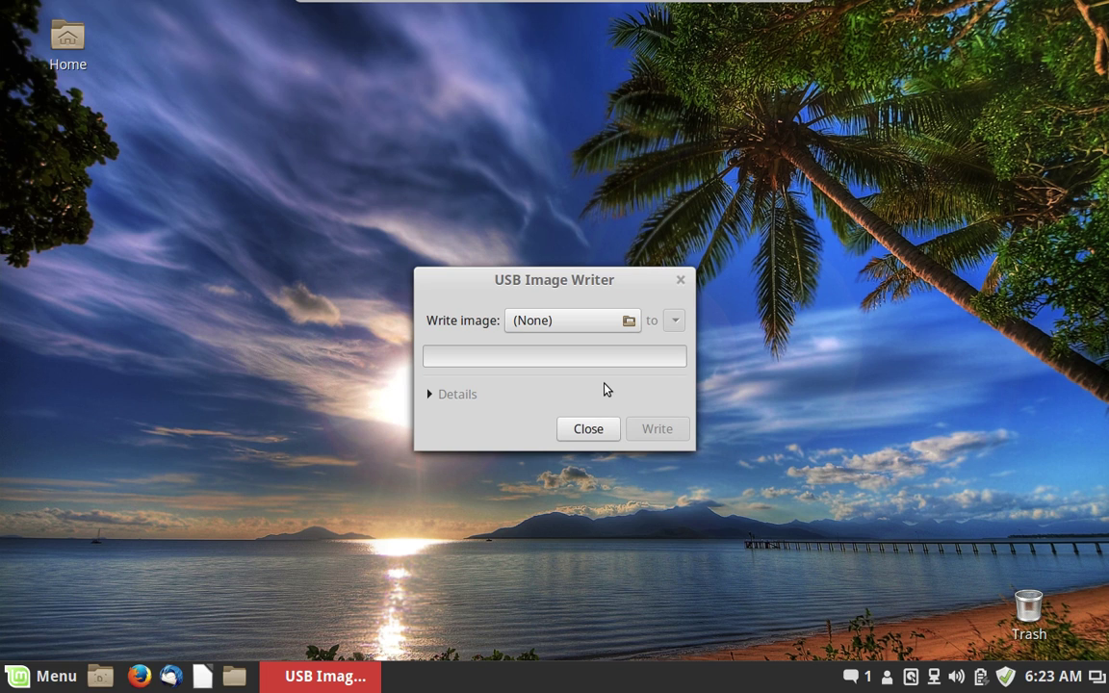
pyautogui.click(678, 282)
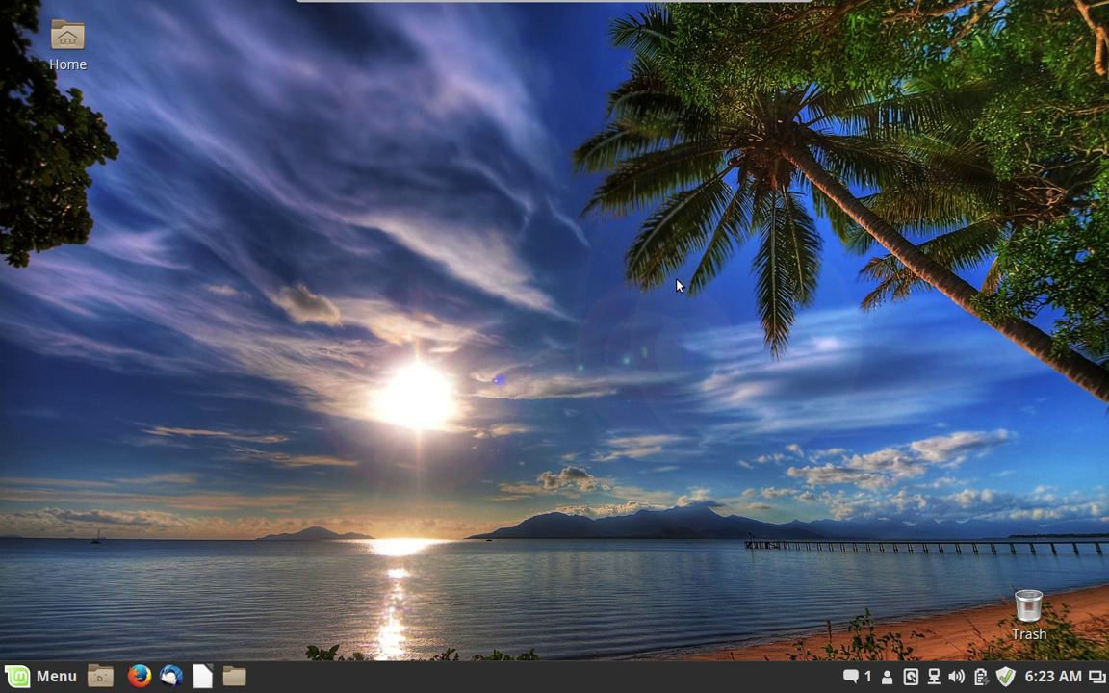
# - Open USB Stick Formatter from the Accessories category, view its format and volume label options, and close it
pyautogui.press('super')
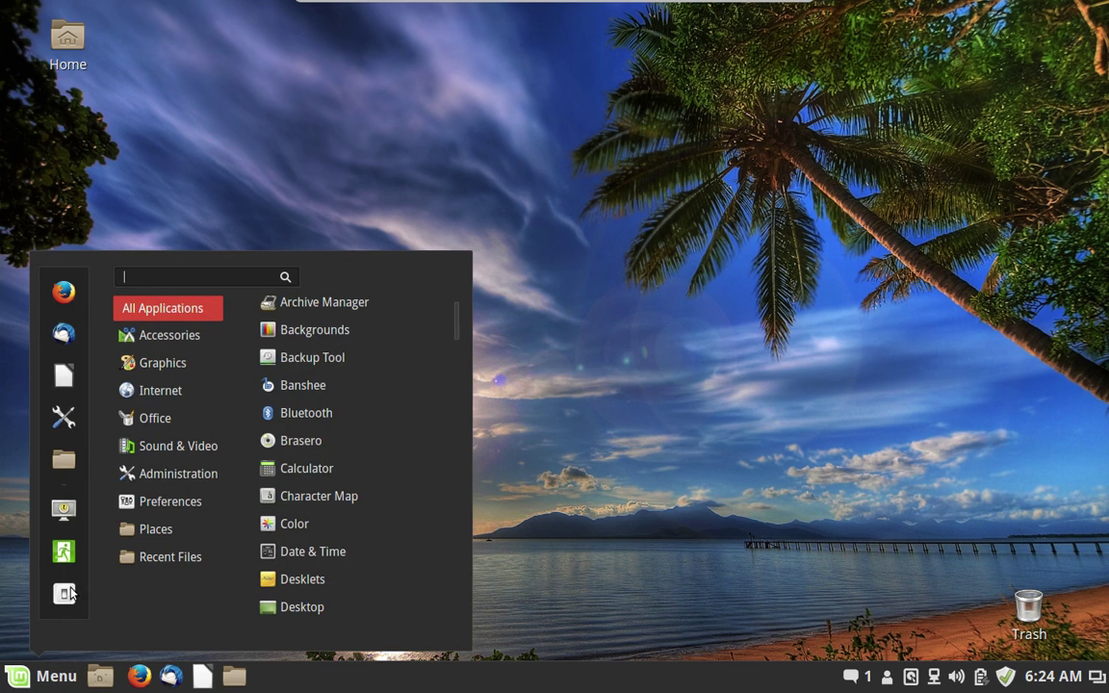
pyautogui.moveTo(204, 332)
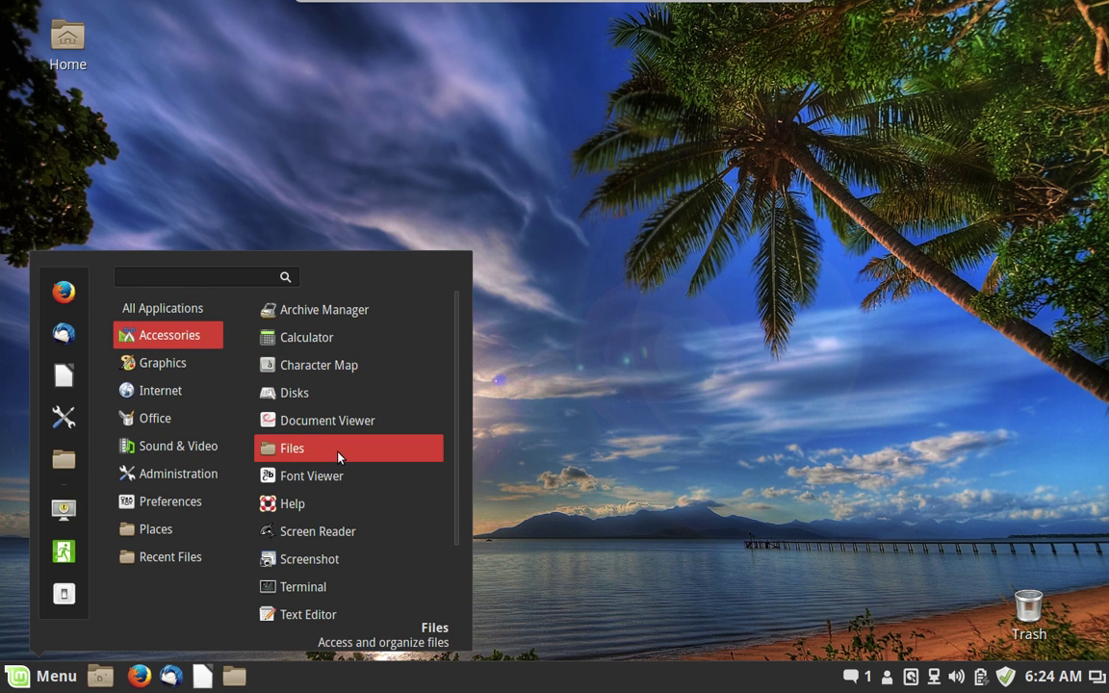
pyautogui.scroll(-2, 338, 456)
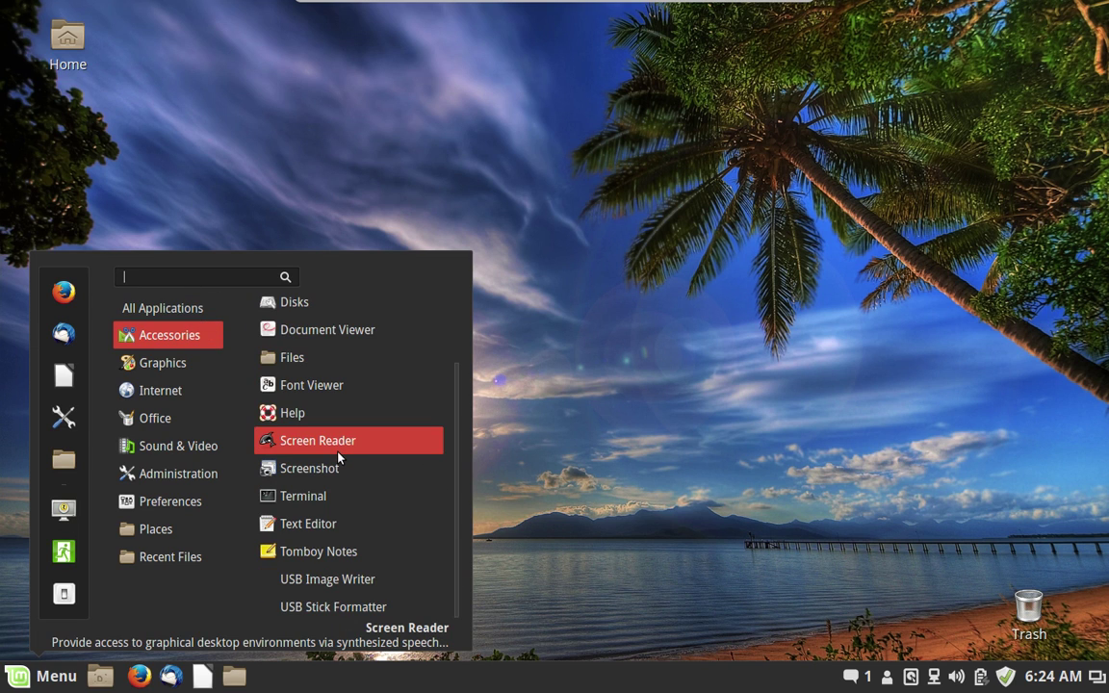
pyautogui.click(395, 614)
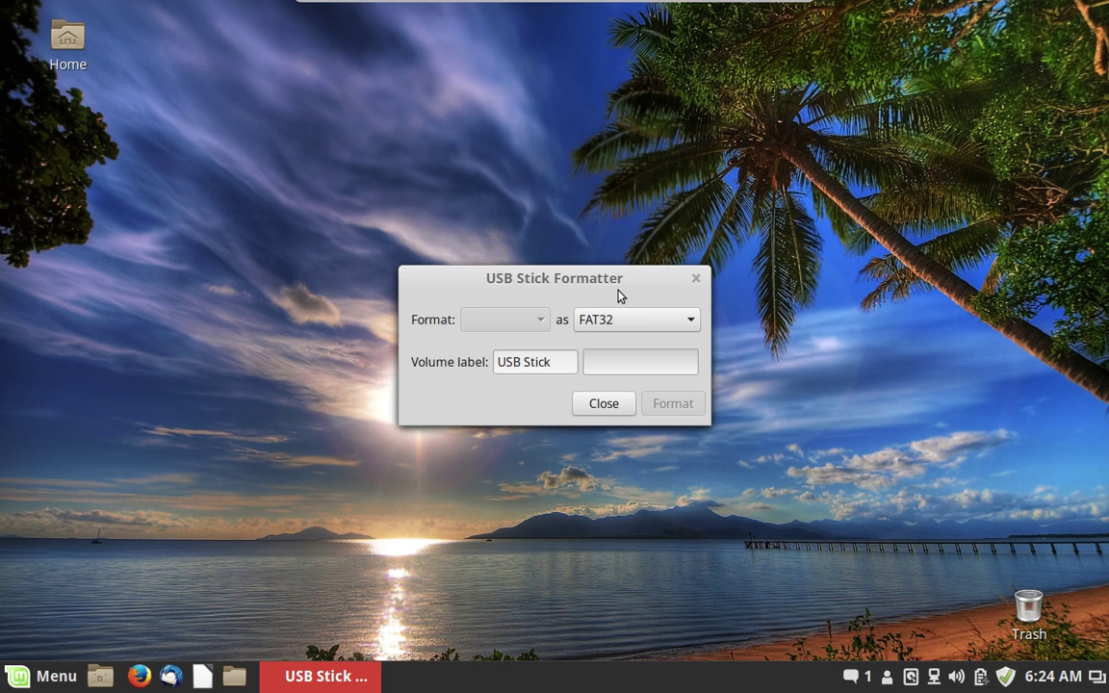
pyautogui.click(693, 279)
# - Review the full application list from start to end and back, and dismiss the application menu
pyautogui.click(44, 676)
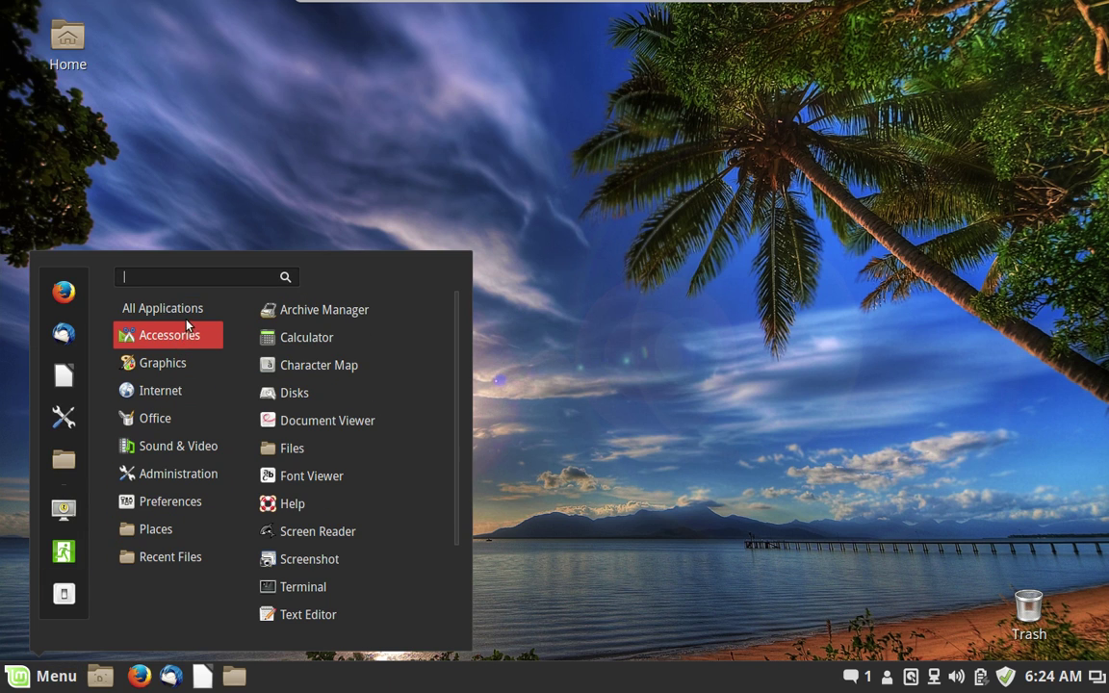
pyautogui.moveTo(174, 310)
pyautogui.scroll(-15, 396, 496)
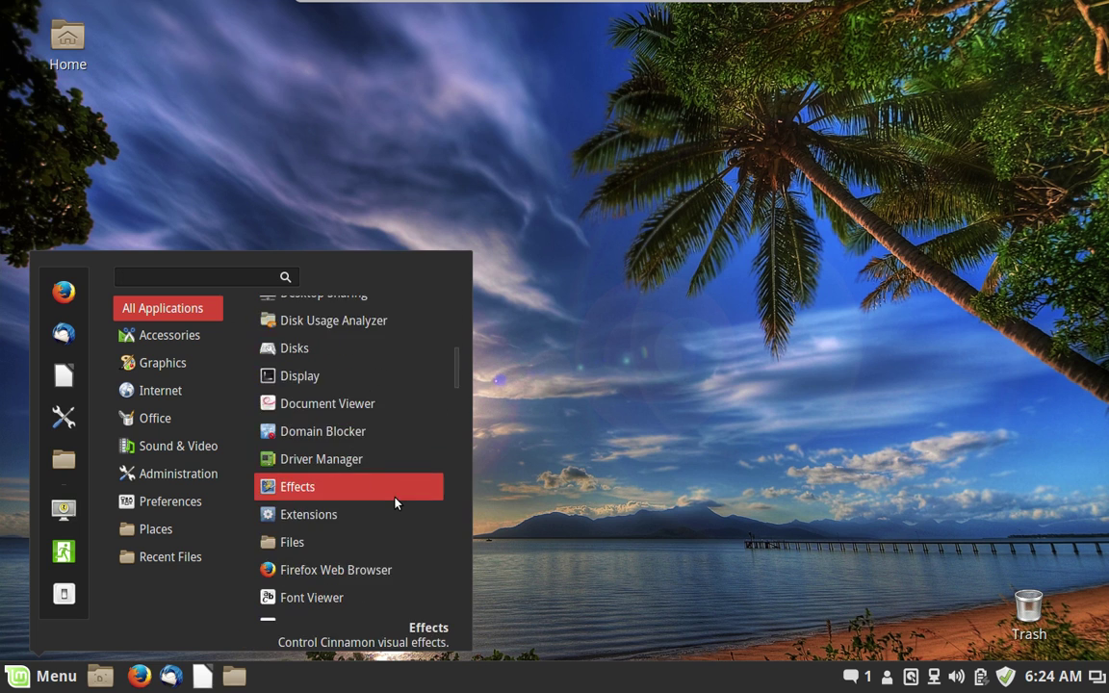
pyautogui.scroll(-12, 394, 501)
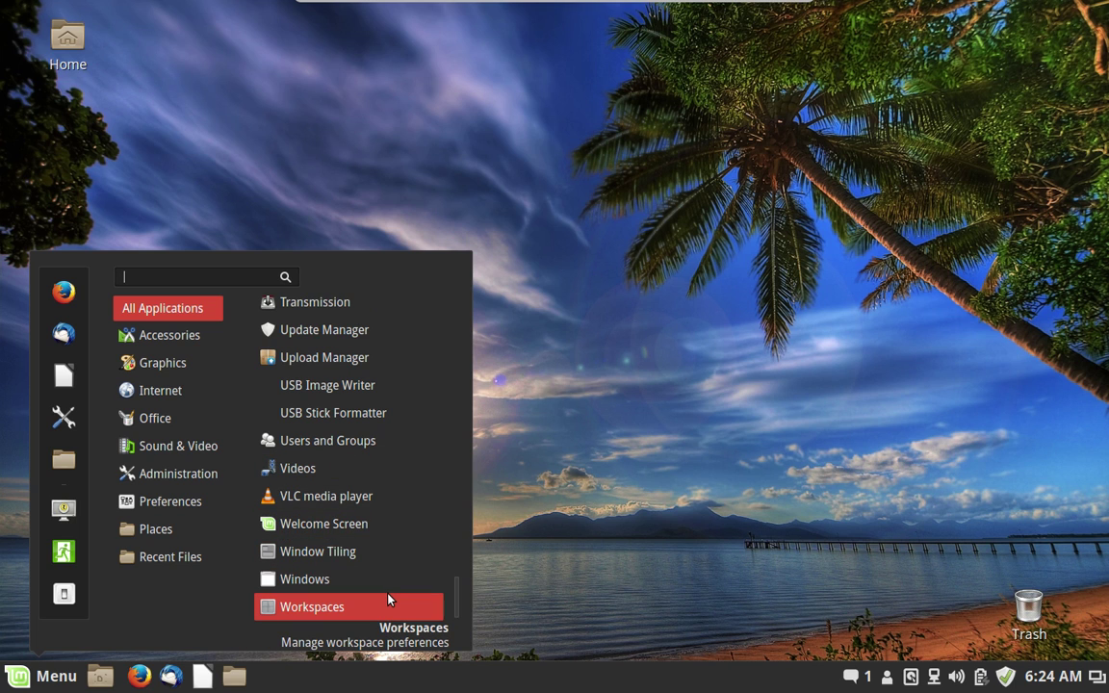
pyautogui.scroll(10, 379, 536)
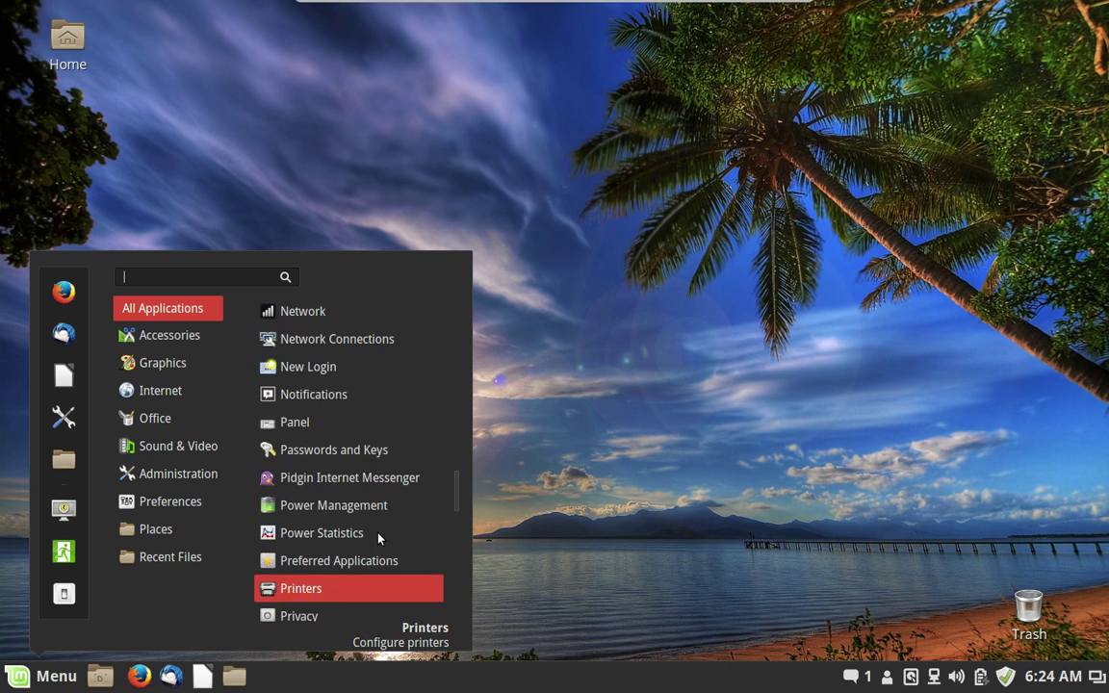
pyautogui.scroll(10, 379, 539)
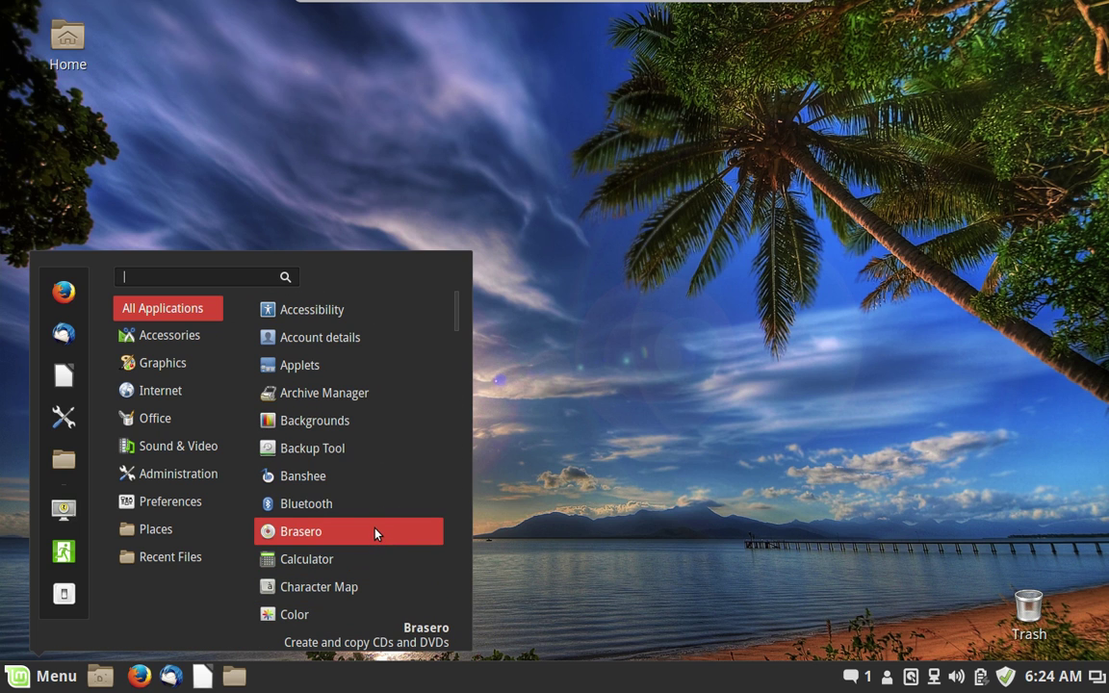
pyautogui.click(516, 197)
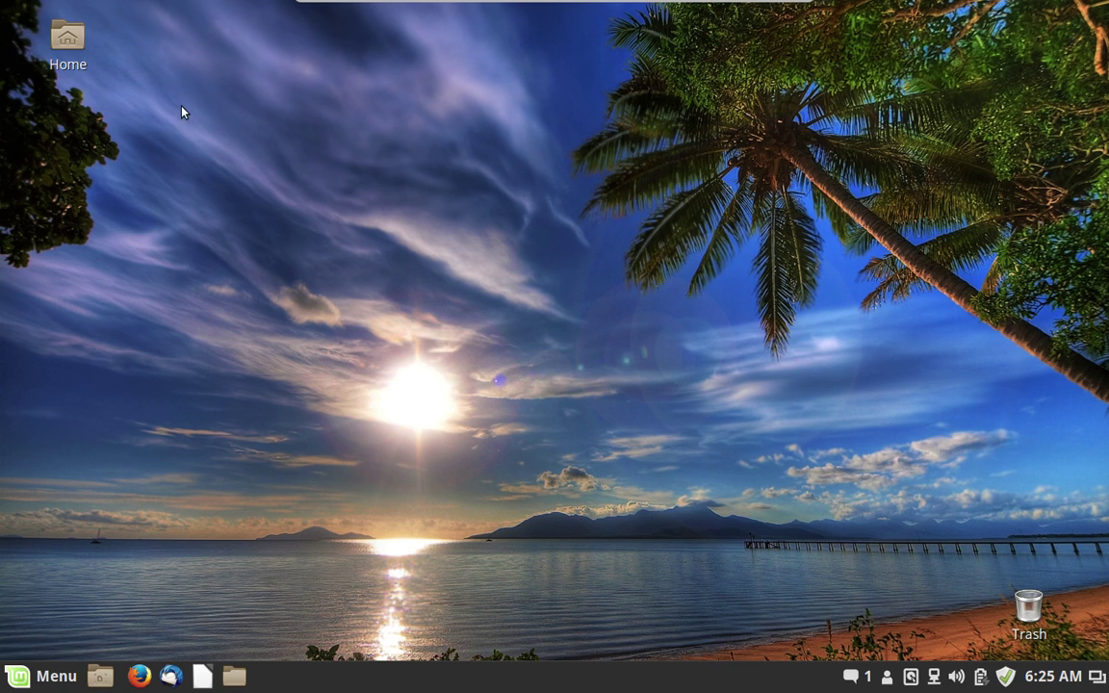
# - Open the Home folder from the desktop and narrow the sidebar of its window
pyautogui.click(83, 37)
pyautogui.doubleClick(83, 35)
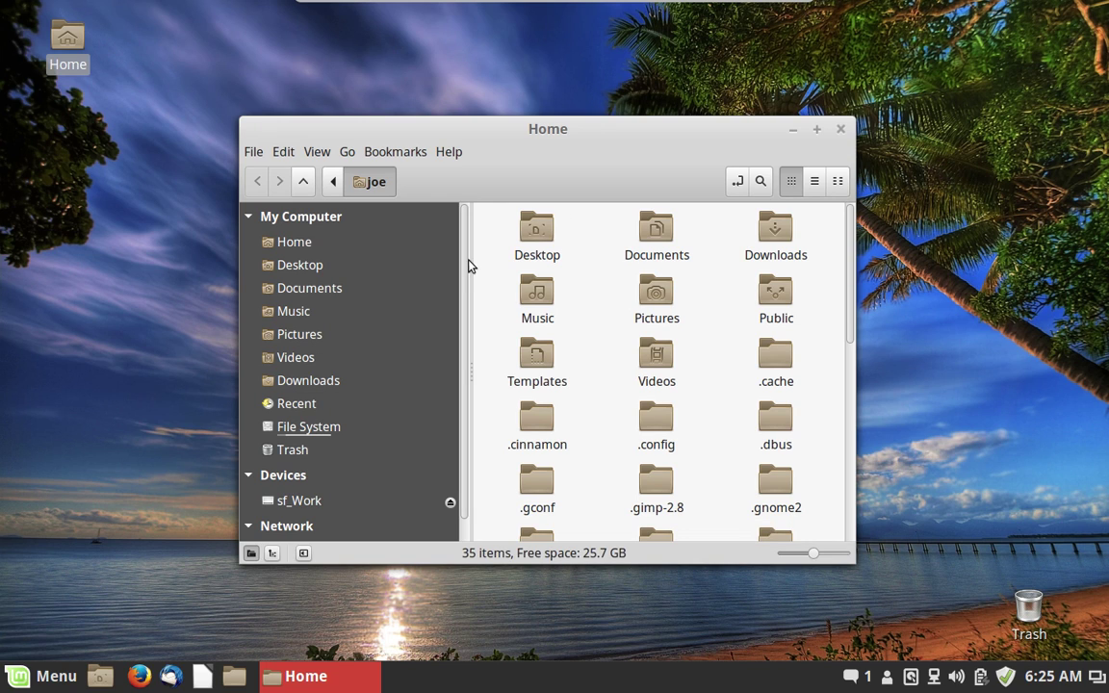
pyautogui.moveTo(470, 257); pyautogui.dragTo(383, 252)
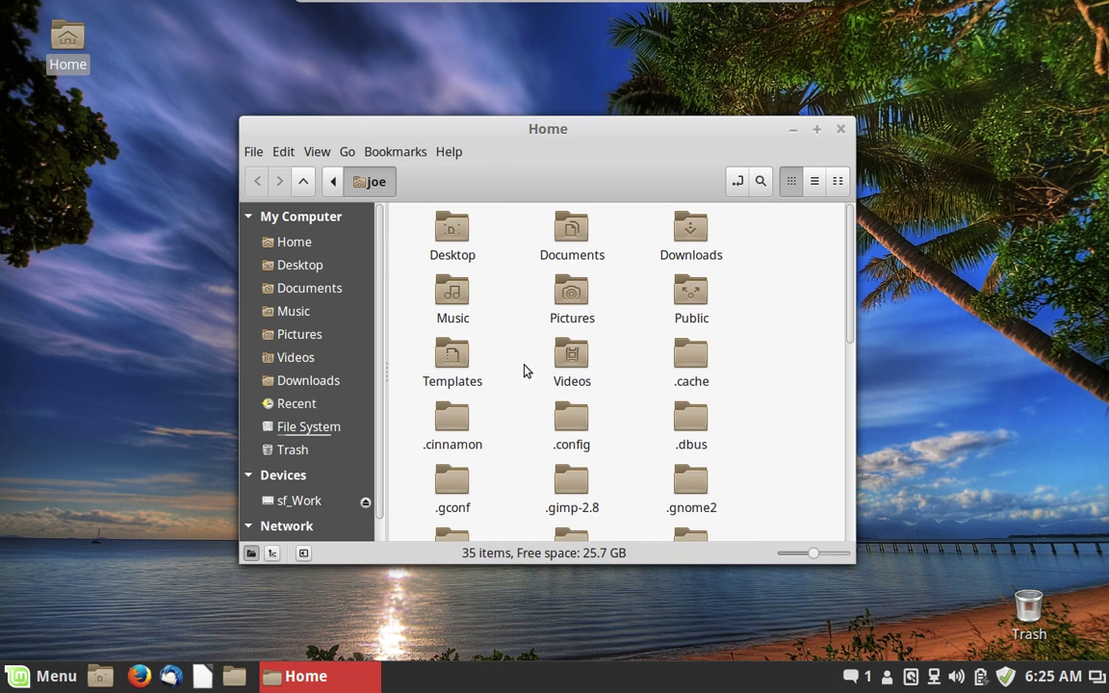
# - Hide and reshow the hidden items in the Home folder, and examine the hidden configuration folders and files
pyautogui.hotkey('ctrl', 'h')
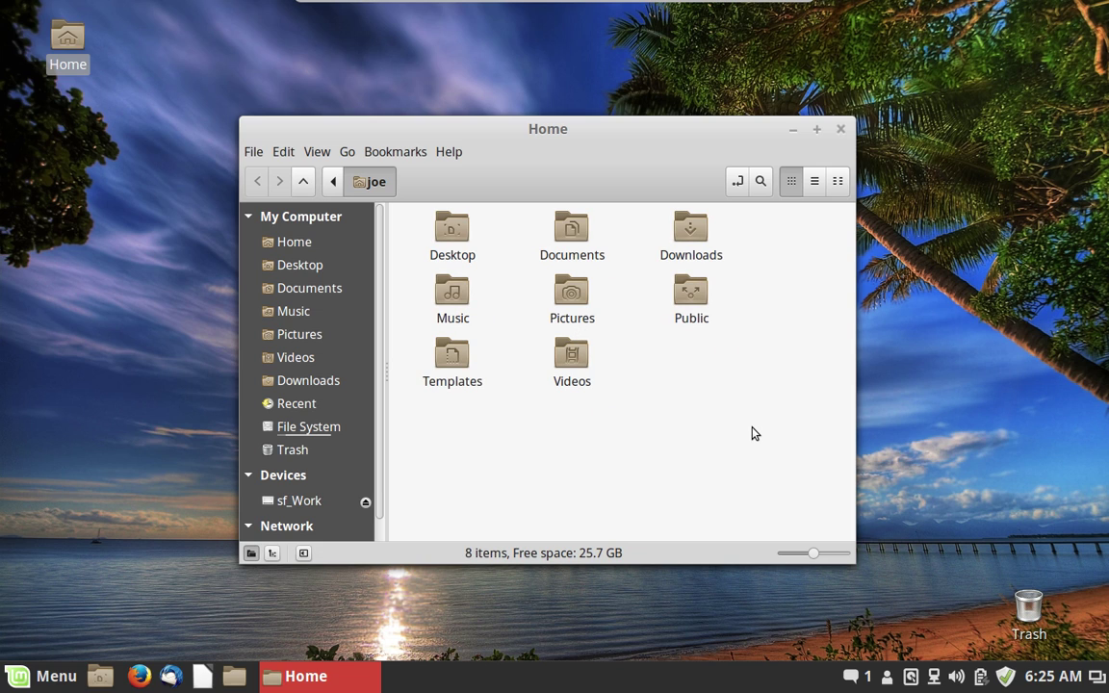
pyautogui.hotkey('ctrl', 'h')
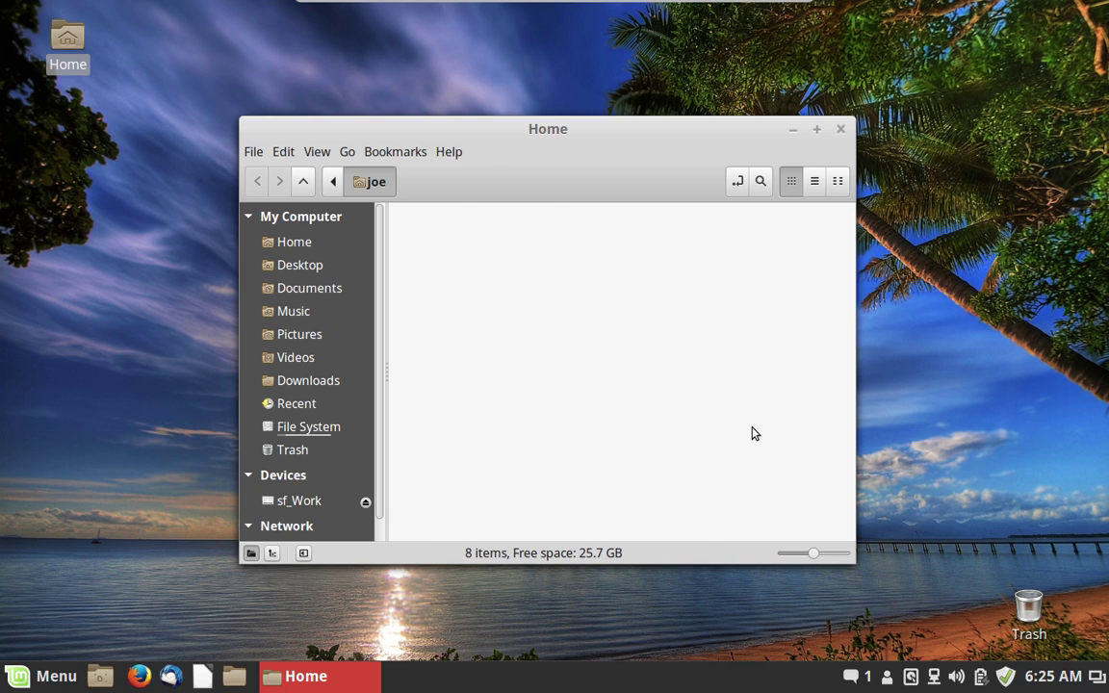
pyautogui.scroll(-5, 742, 413)
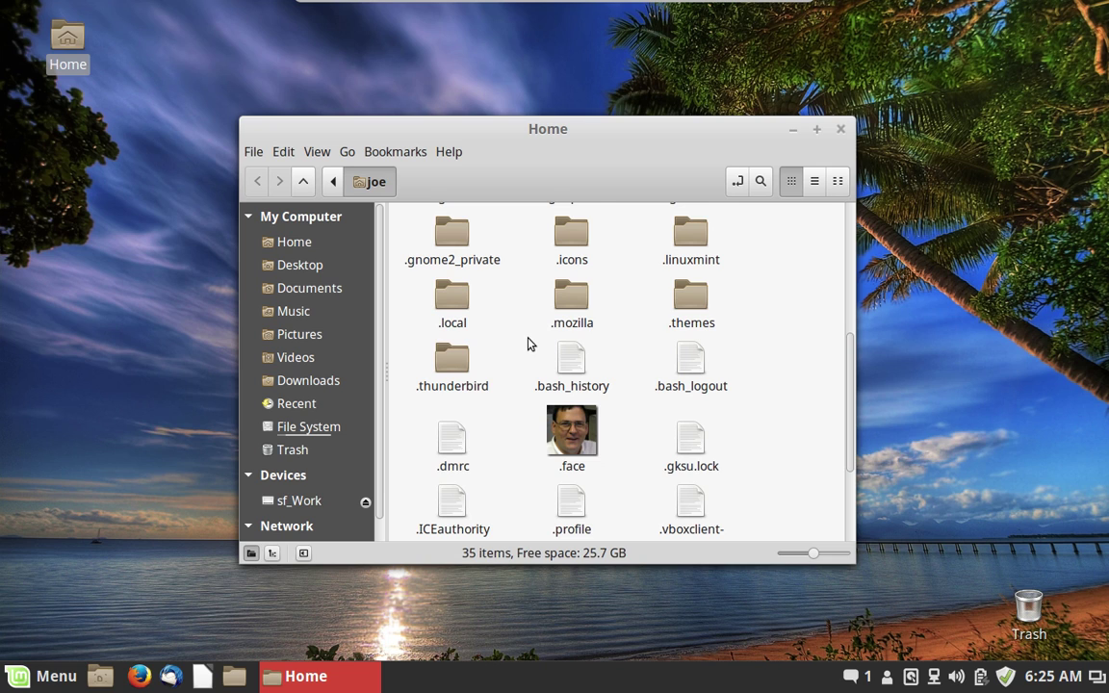
pyautogui.scroll(5, 527, 344)
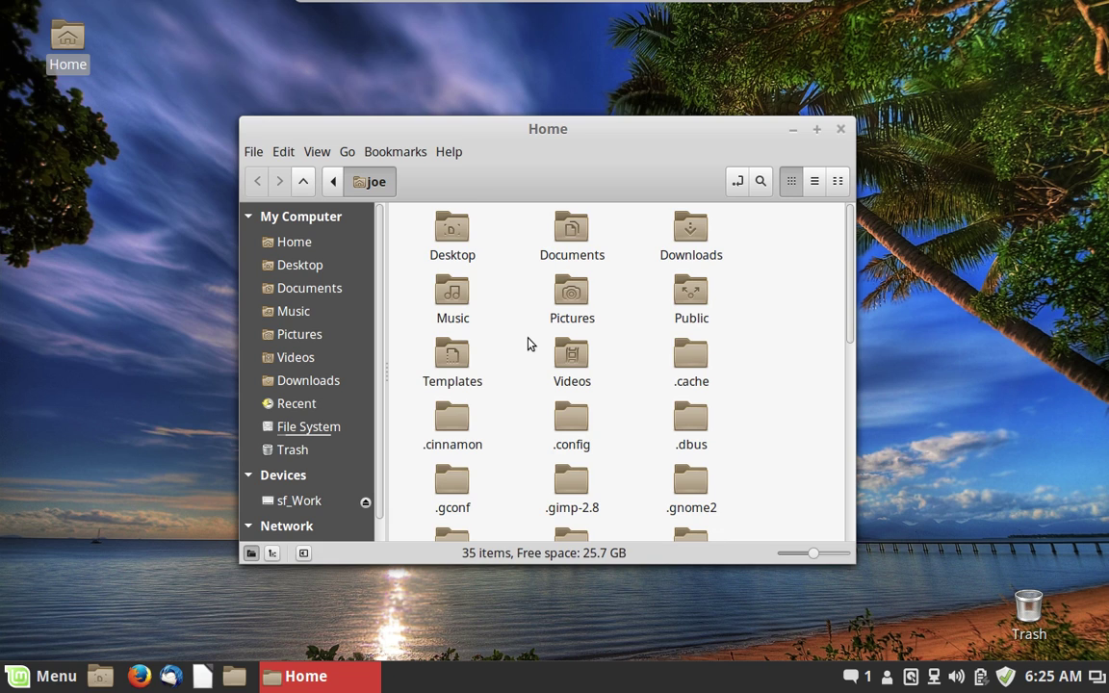
# - Toggle the display of hidden files in the Home folder again, leaving them hidden
pyautogui.hotkey('ctrl', 'h')
pyautogui.hotkey('ctrl', 'h')
pyautogui.hotkey('ctrl', 'h')
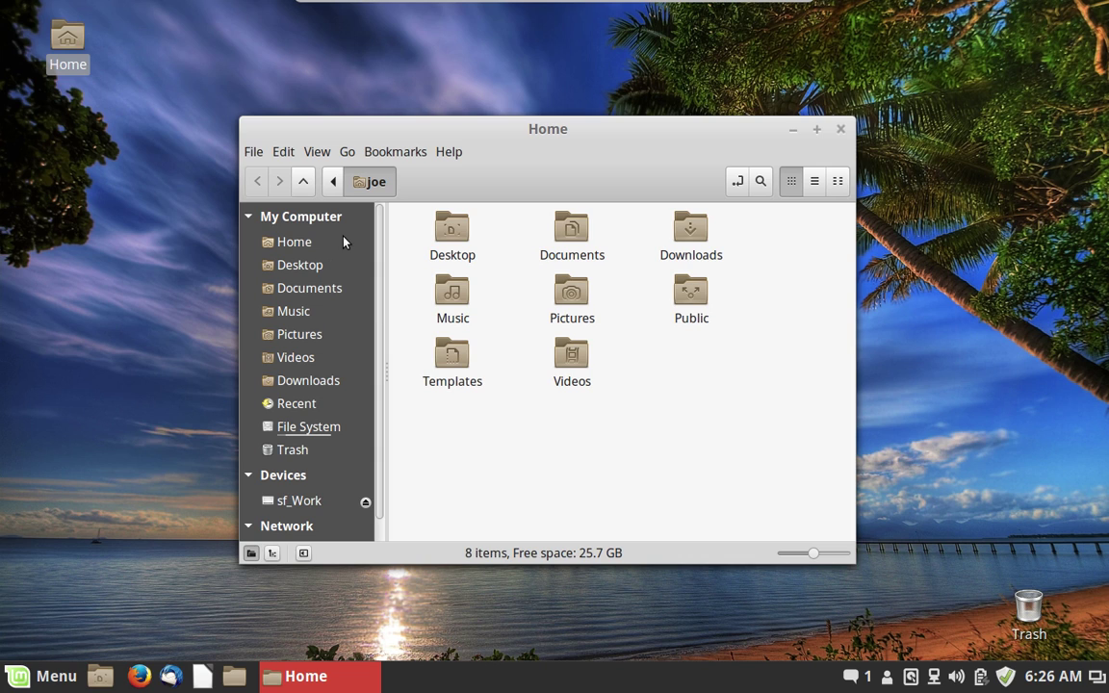
# - Browse the Desktop, Documents, Music, Pictures, Videos, Downloads and Recent locations in the file manager, and return to the Home folder
pyautogui.click(323, 266)
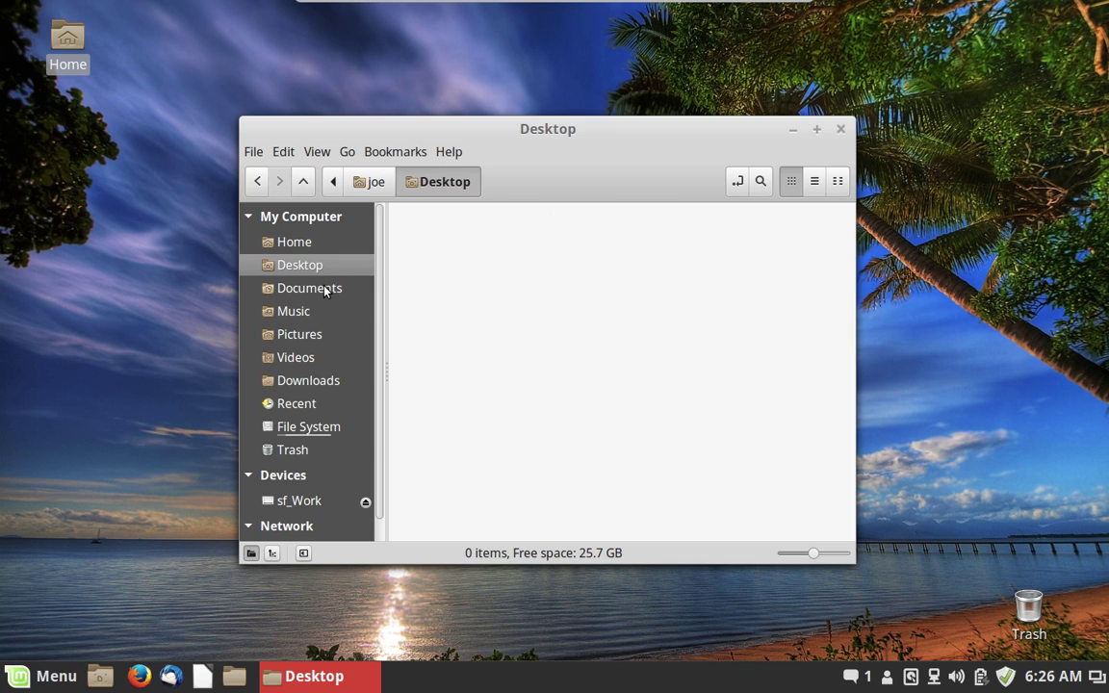
pyautogui.click(324, 291)
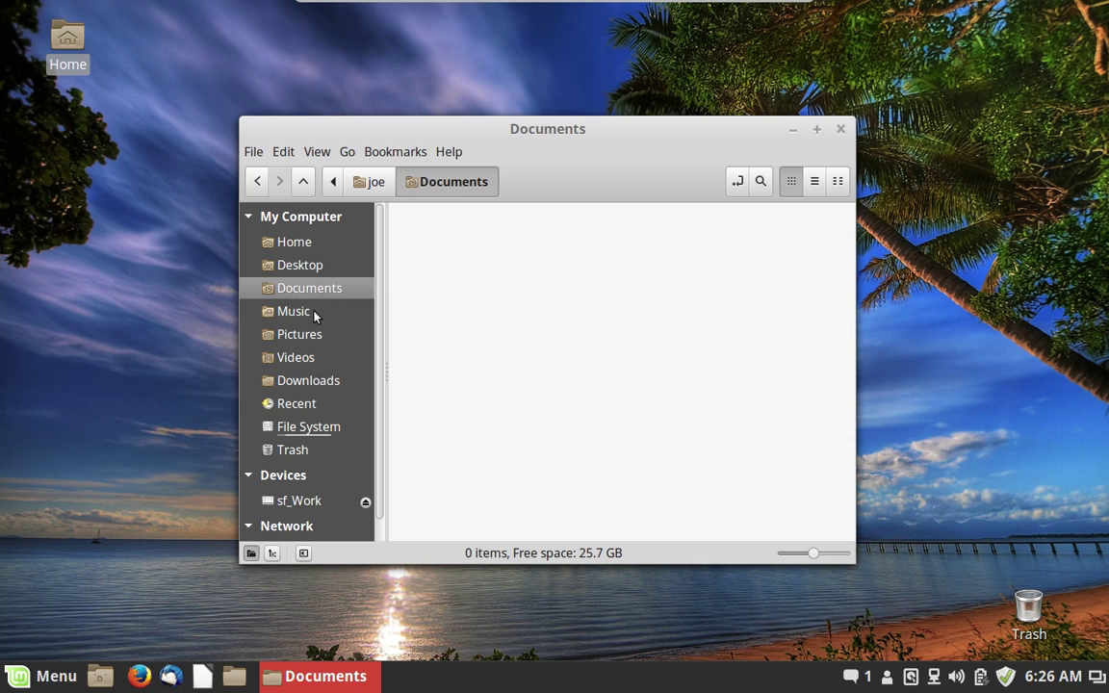
pyautogui.click(313, 313)
pyautogui.click(312, 334)
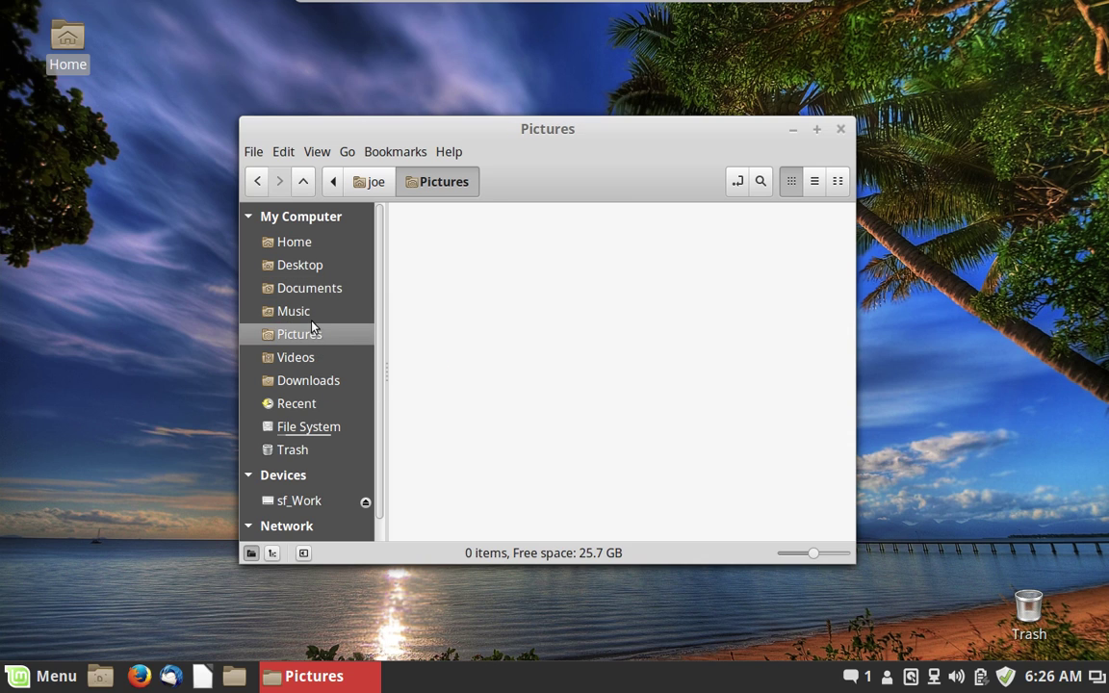
pyautogui.click(325, 363)
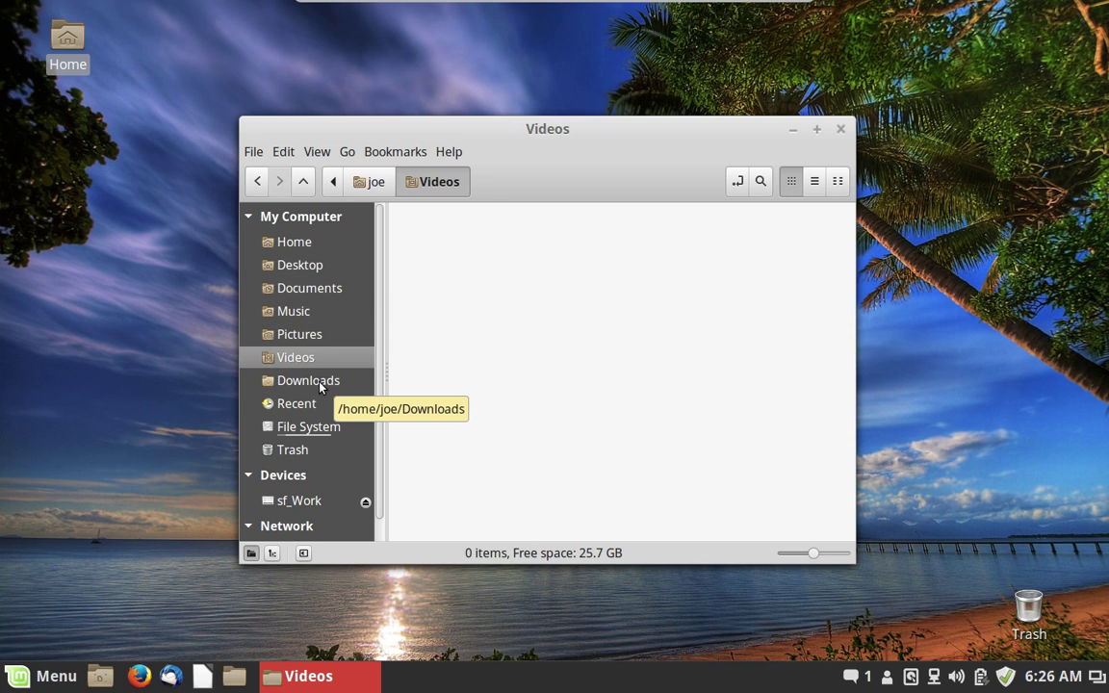
pyautogui.click(323, 382)
pyautogui.click(322, 404)
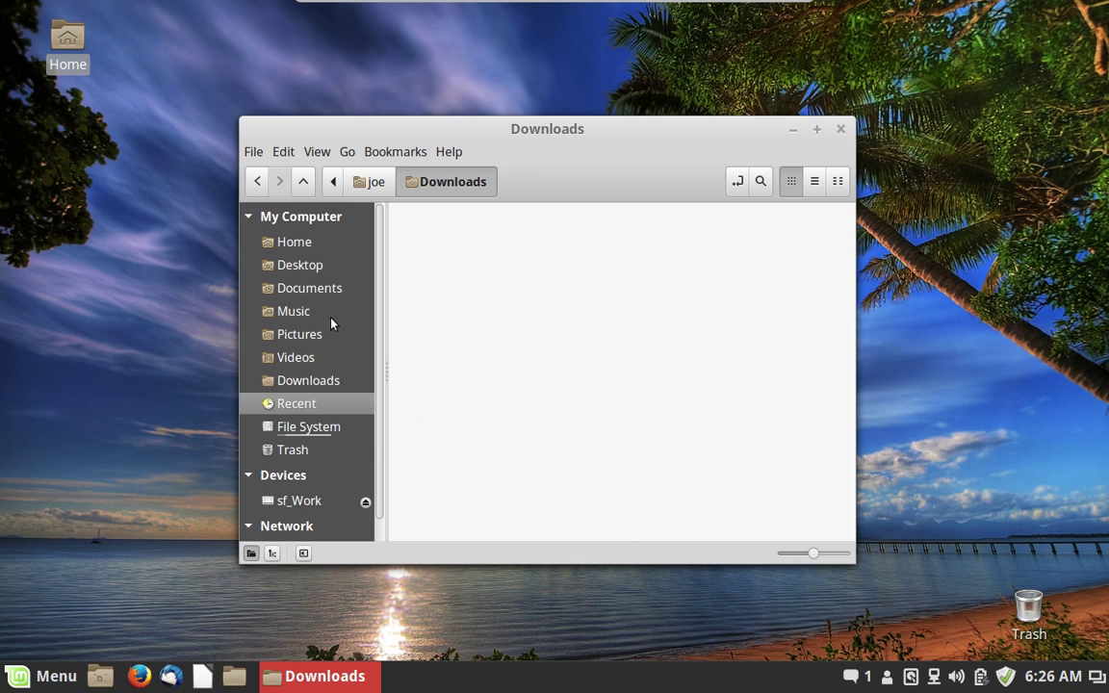
pyautogui.click(335, 244)
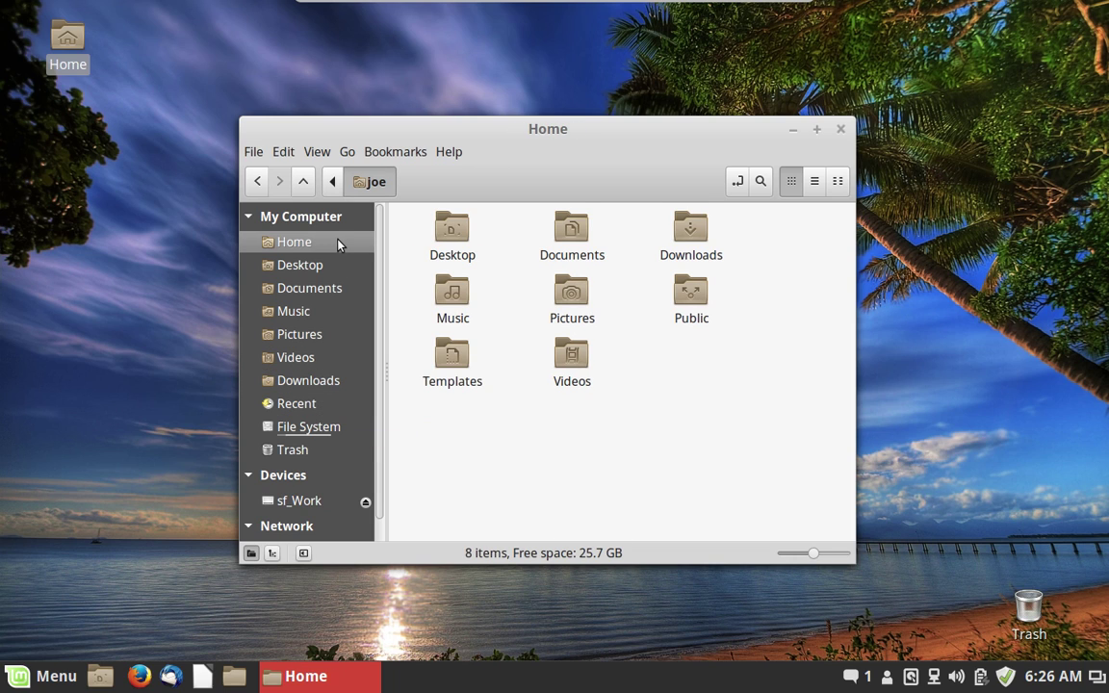
# - View the Trash, the root file system and the sf_Work device, return to the Home folder and close the file manager
pyautogui.click(321, 459)
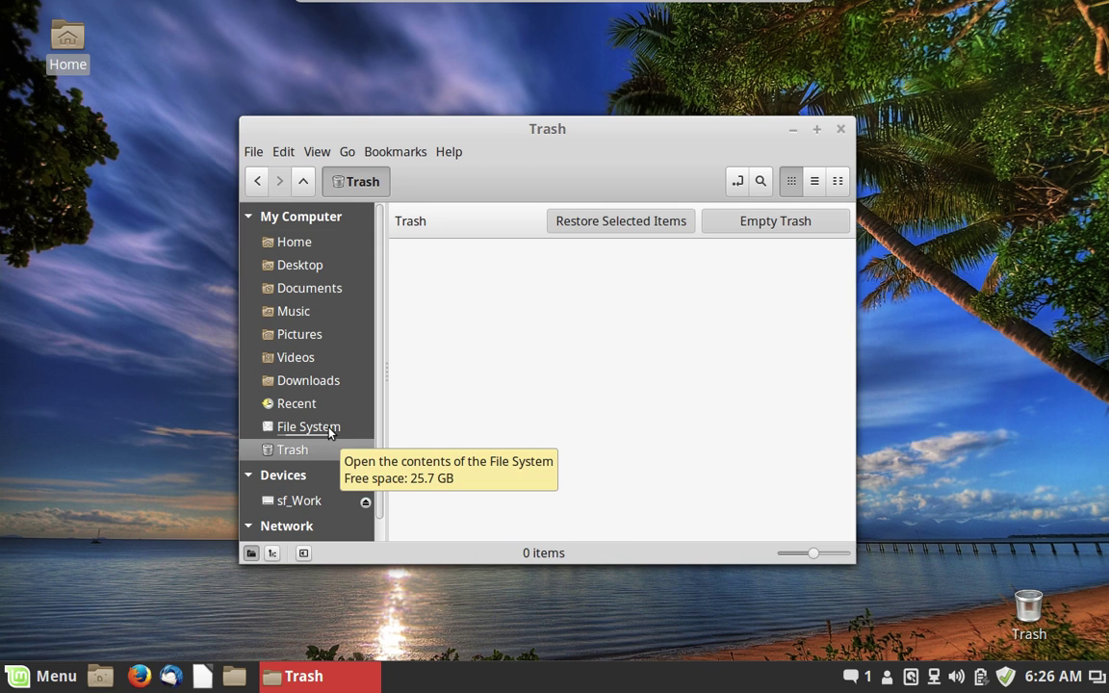
pyautogui.click(329, 431)
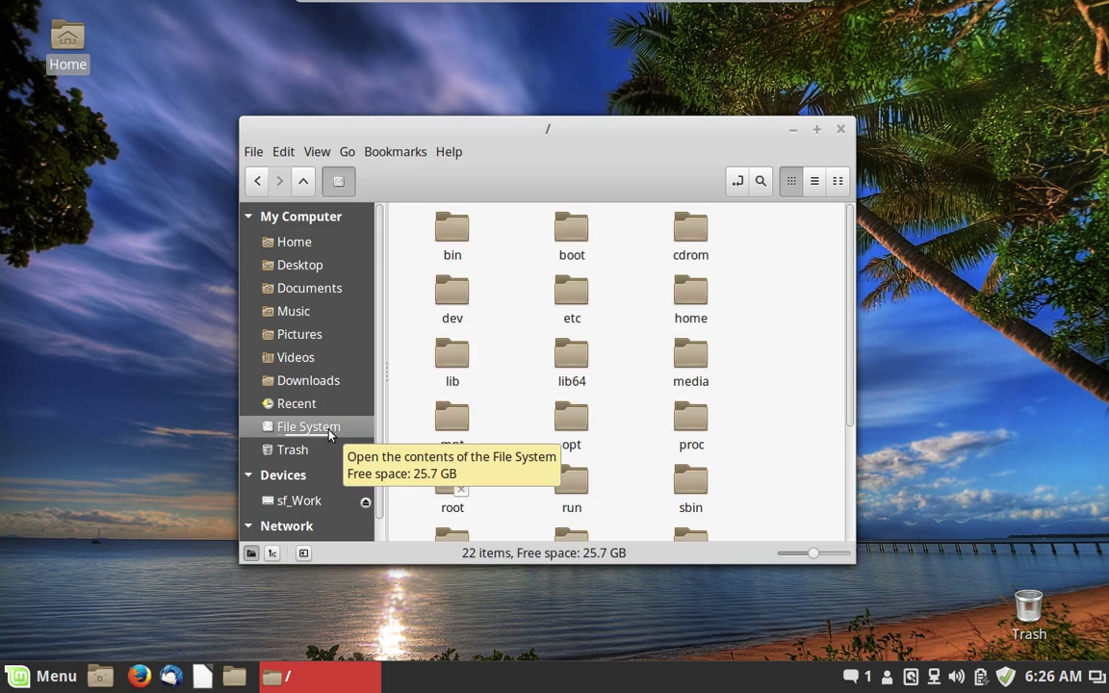
pyautogui.click(314, 506)
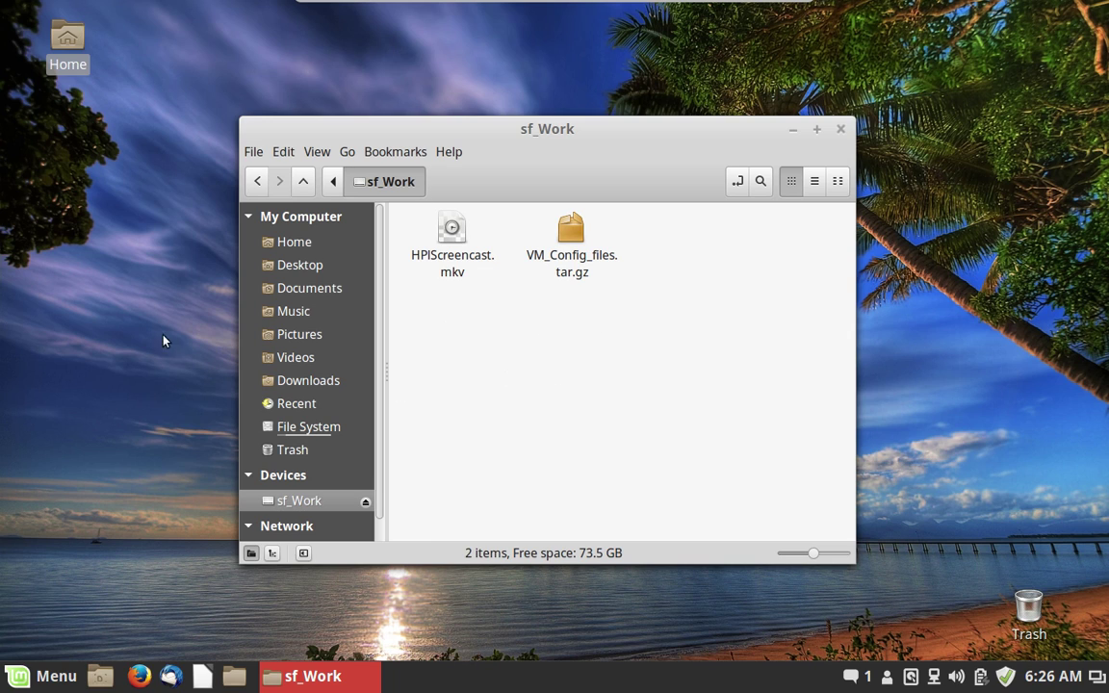
pyautogui.click(294, 243)
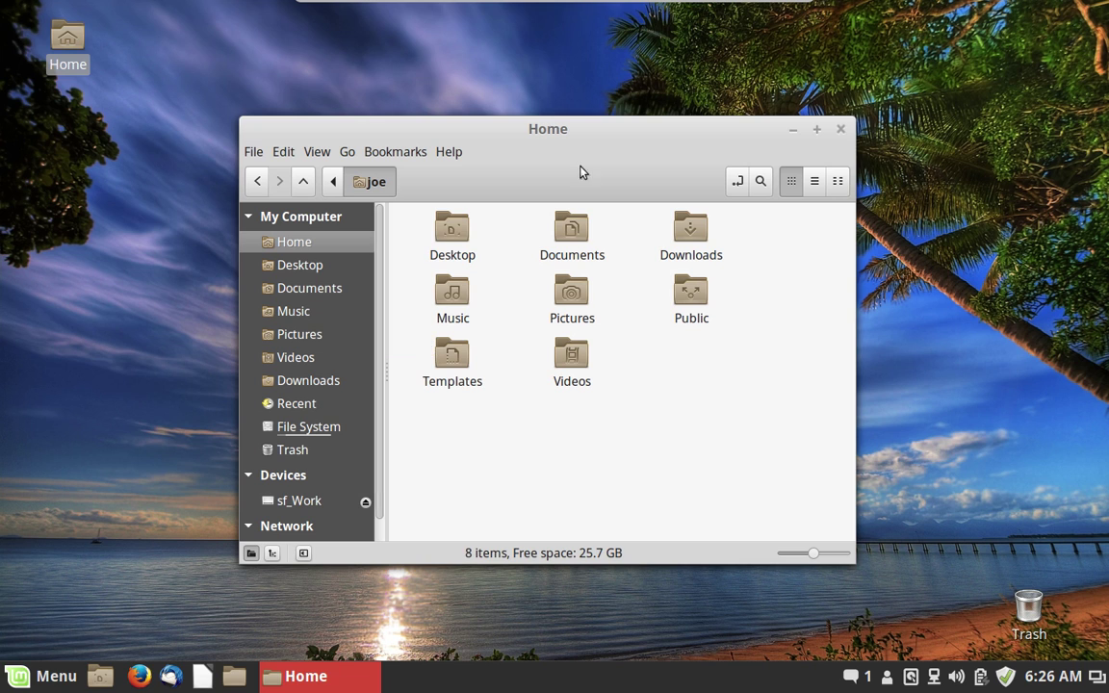
pyautogui.click(841, 130)
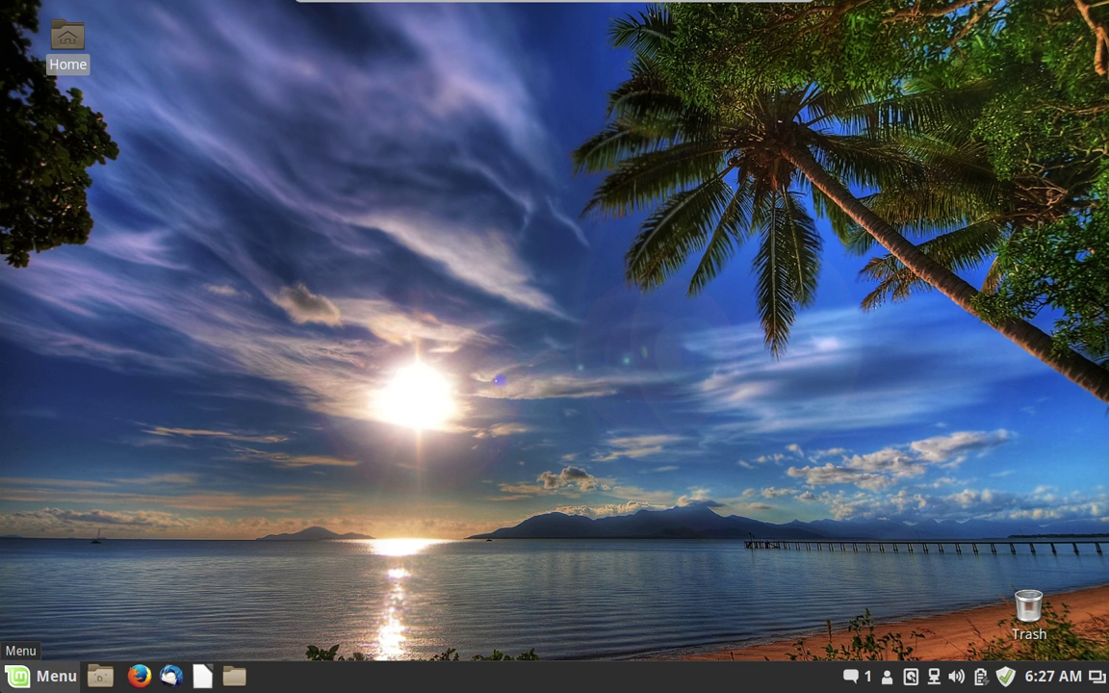
# - Review the Accessories, Internet and Administration categories of the application menu, and return to the list of all applications
pyautogui.click(44, 675)
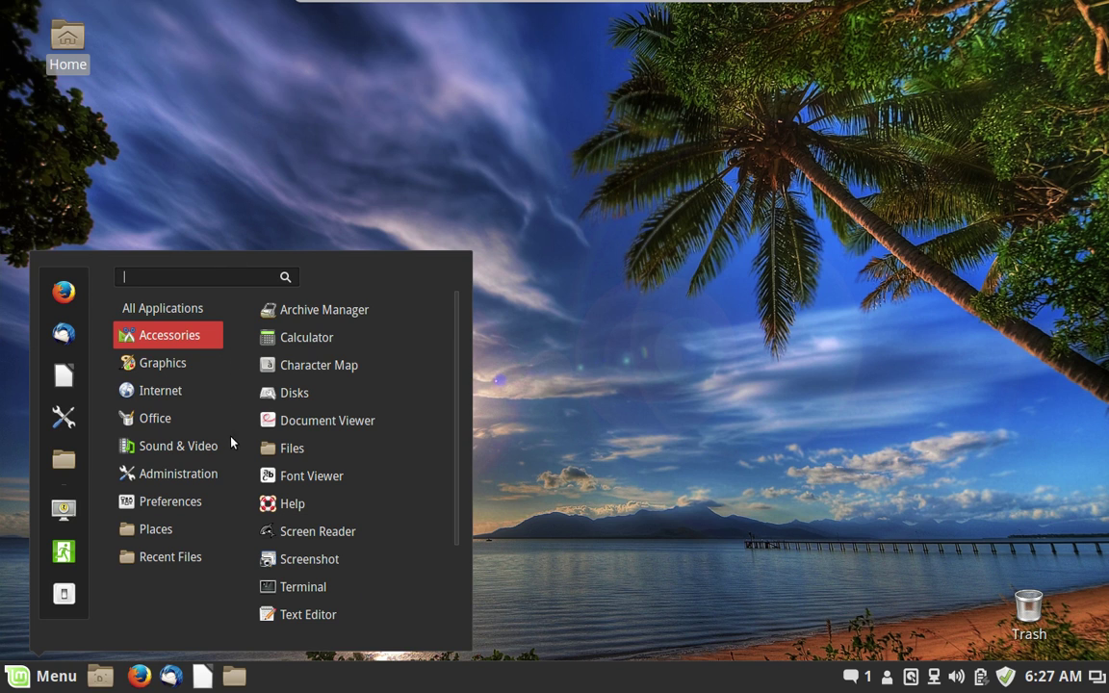
pyautogui.moveTo(220, 400)
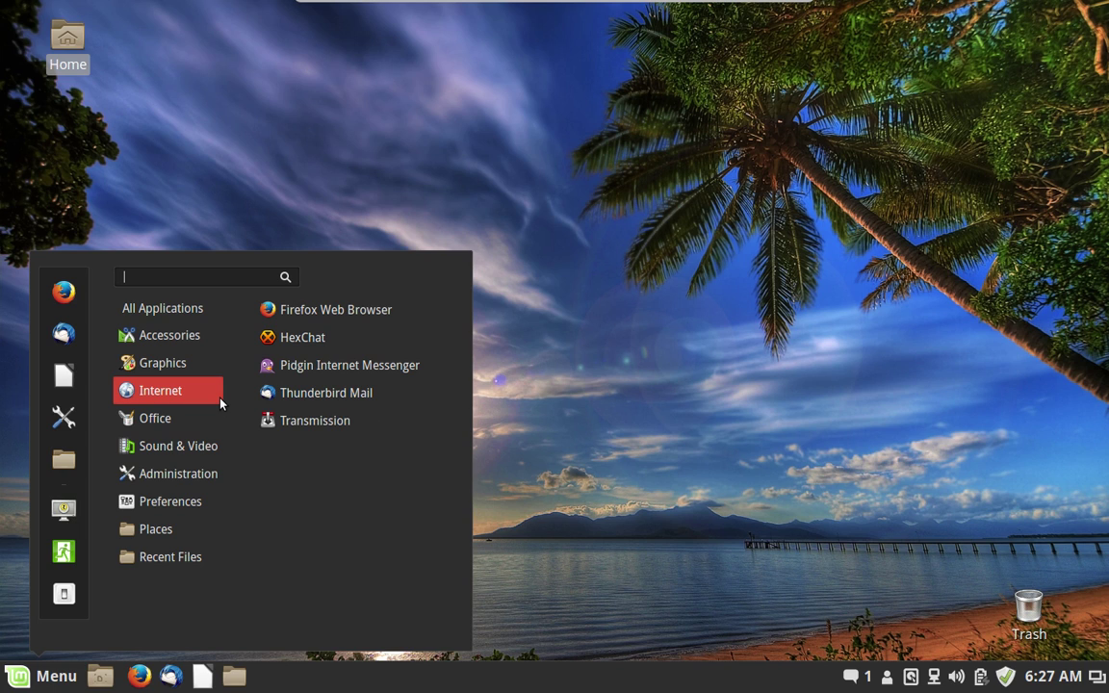
pyautogui.moveTo(212, 479)
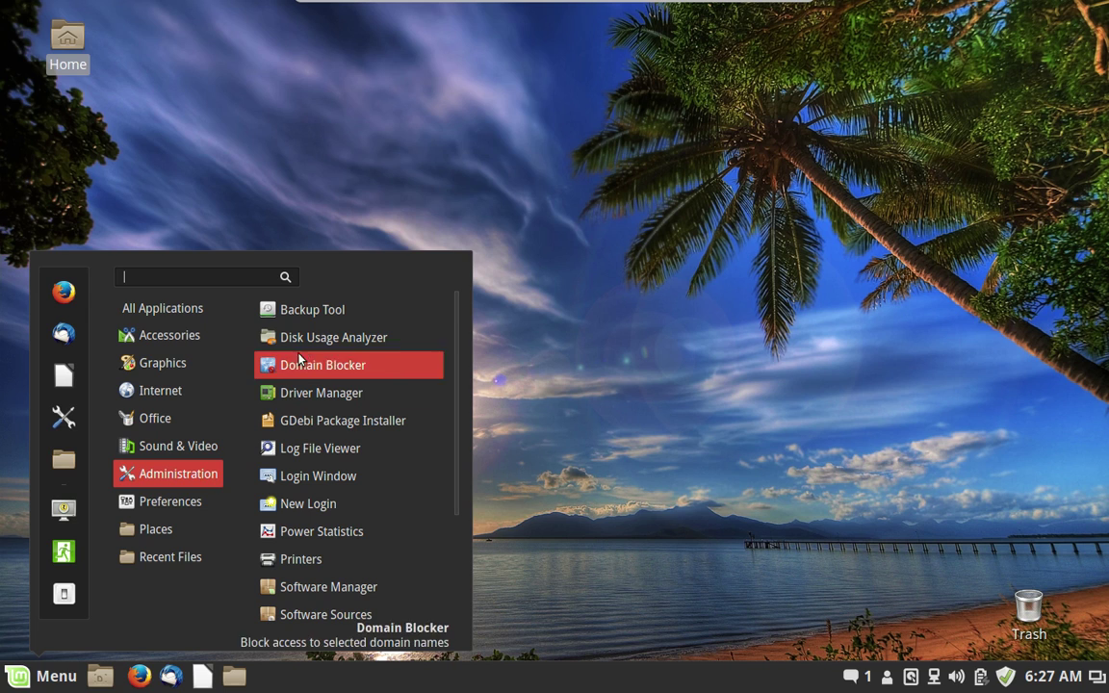
pyautogui.click(211, 316)
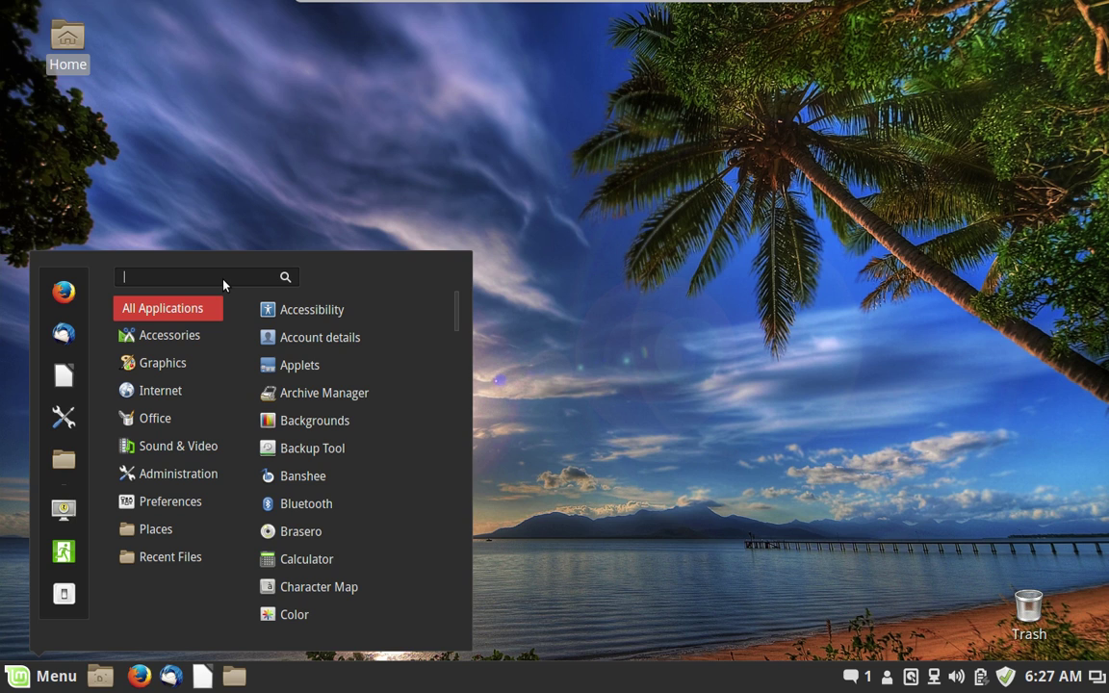
# - Search the application menu for "ged", launch Text Editor from the results, and close its empty document window
pyautogui.write('ged')
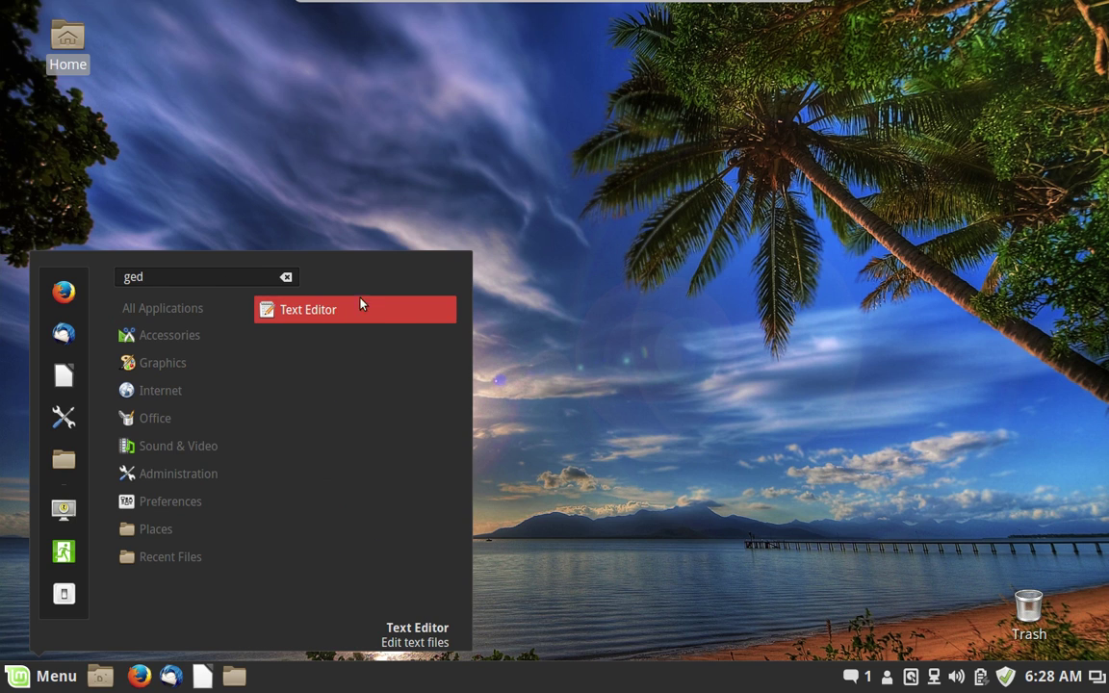
pyautogui.click(363, 313)
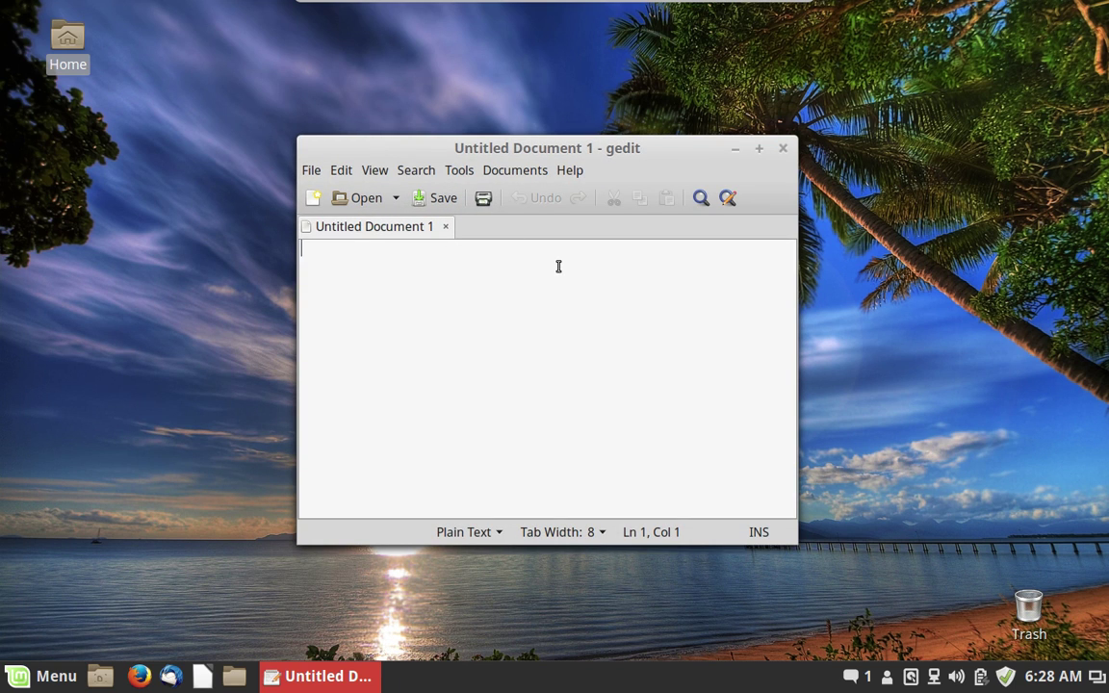
pyautogui.click(783, 149)
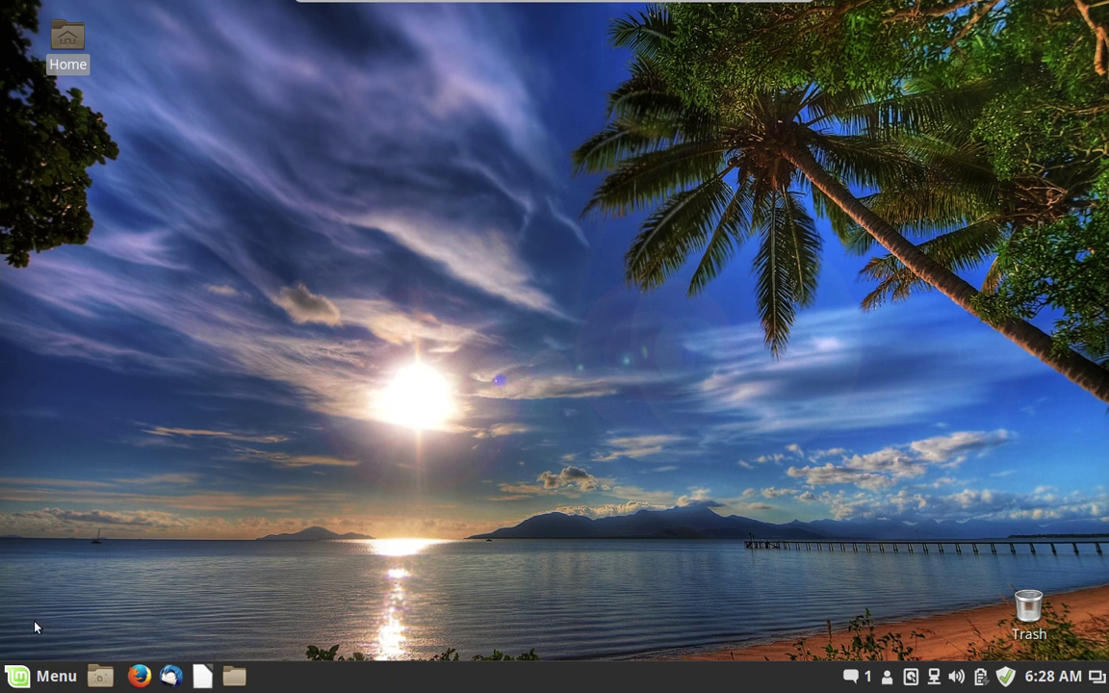
# - View the Office applications in the application menu and dismiss the menu
pyautogui.click(21, 676)
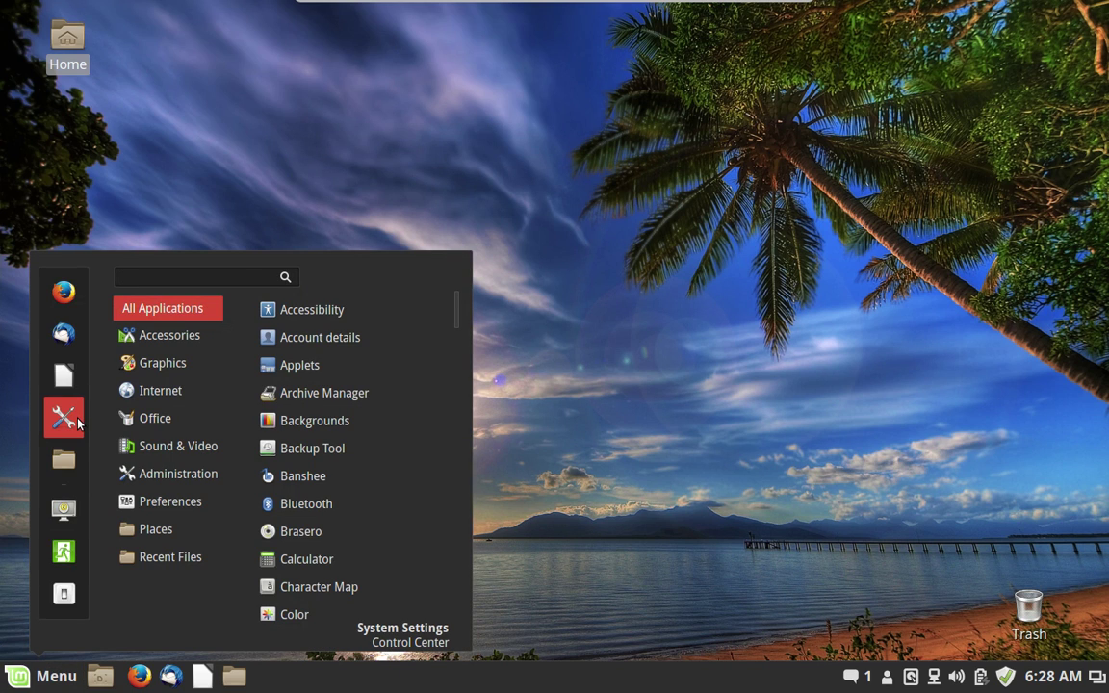
pyautogui.click(154, 417)
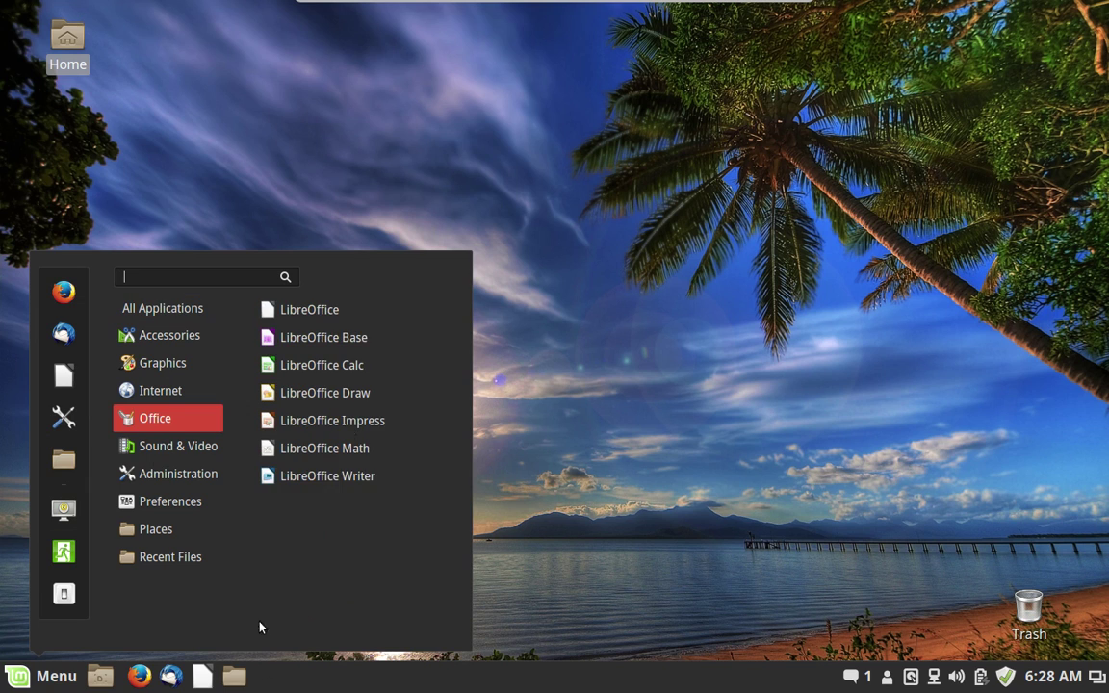
pyautogui.click(580, 135)
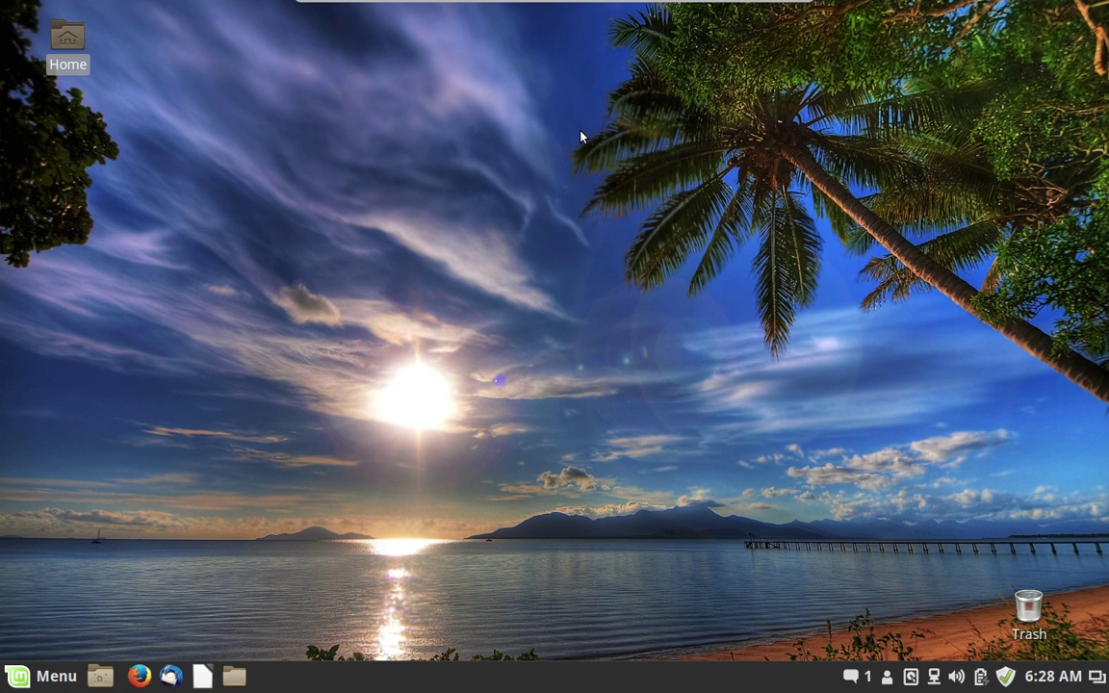
# - Open a Terminal window from the desktop and close it again
pyautogui.hotkey('ctrl', 'alt', 't')
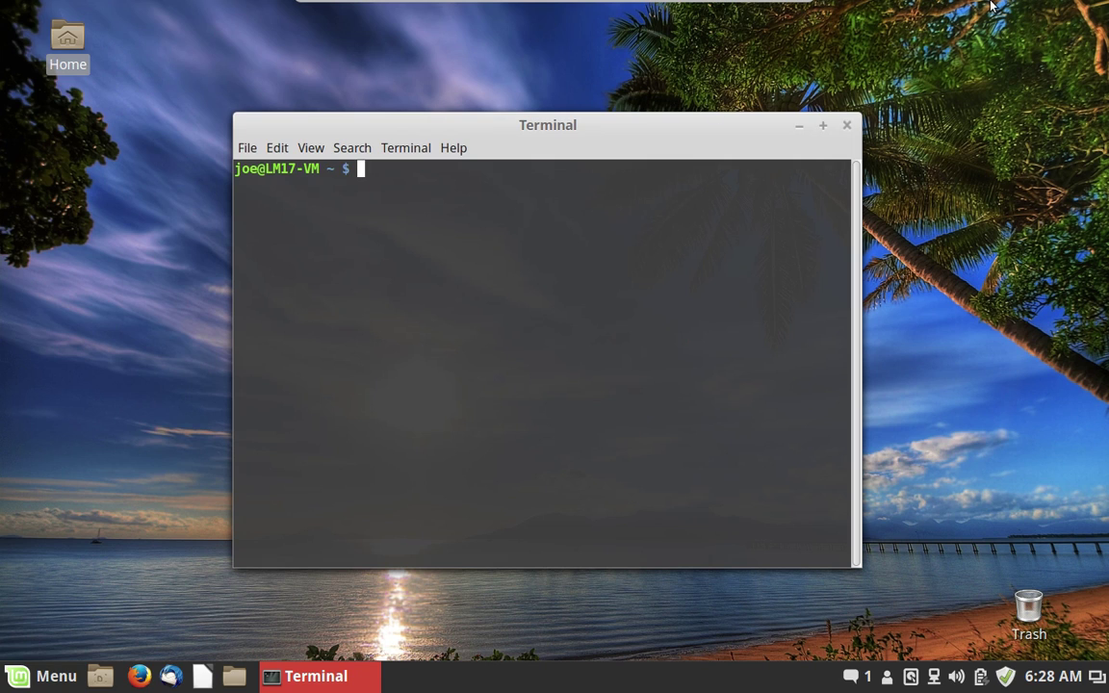
pyautogui.click(848, 127)
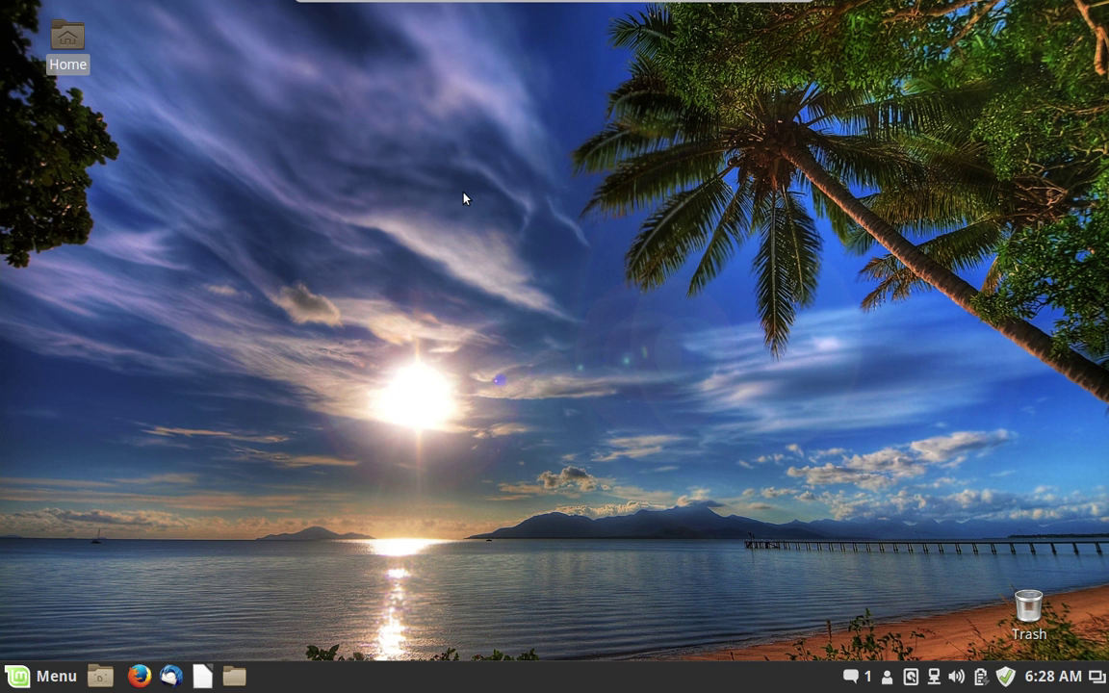
# - Switch from the virtual machine to the host desktop workspace with the Oracle VM VirtualBox Manager, and focus the empty desktop
pyautogui.hotkey('ctrl', 'alt', 'Left')
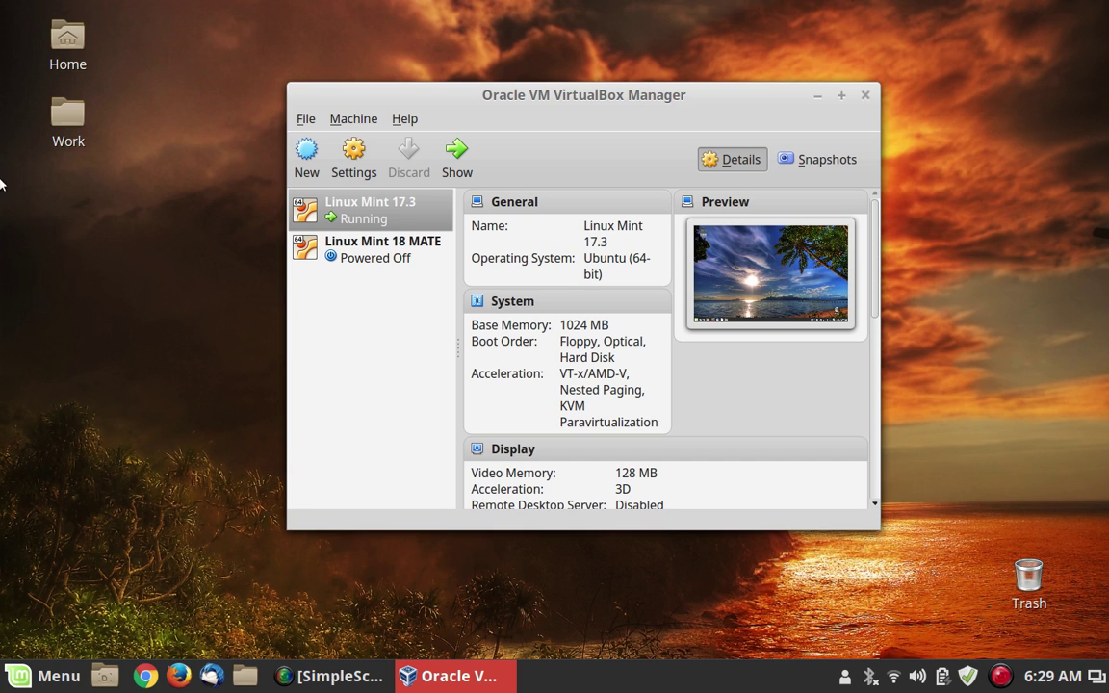
pyautogui.click(221, 209)
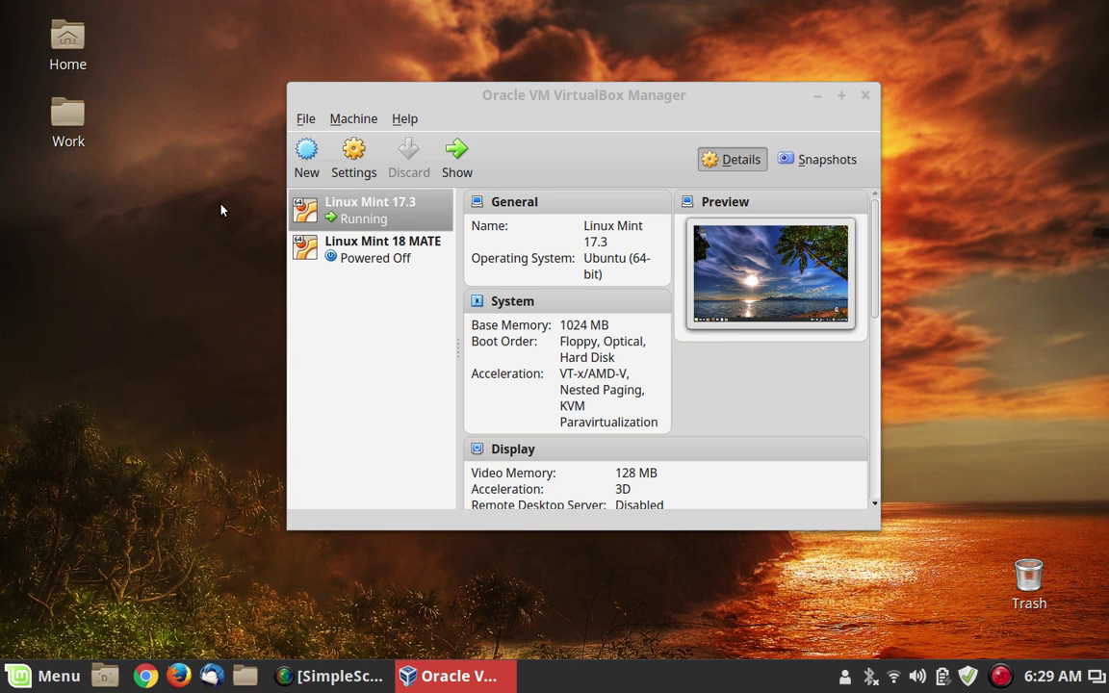